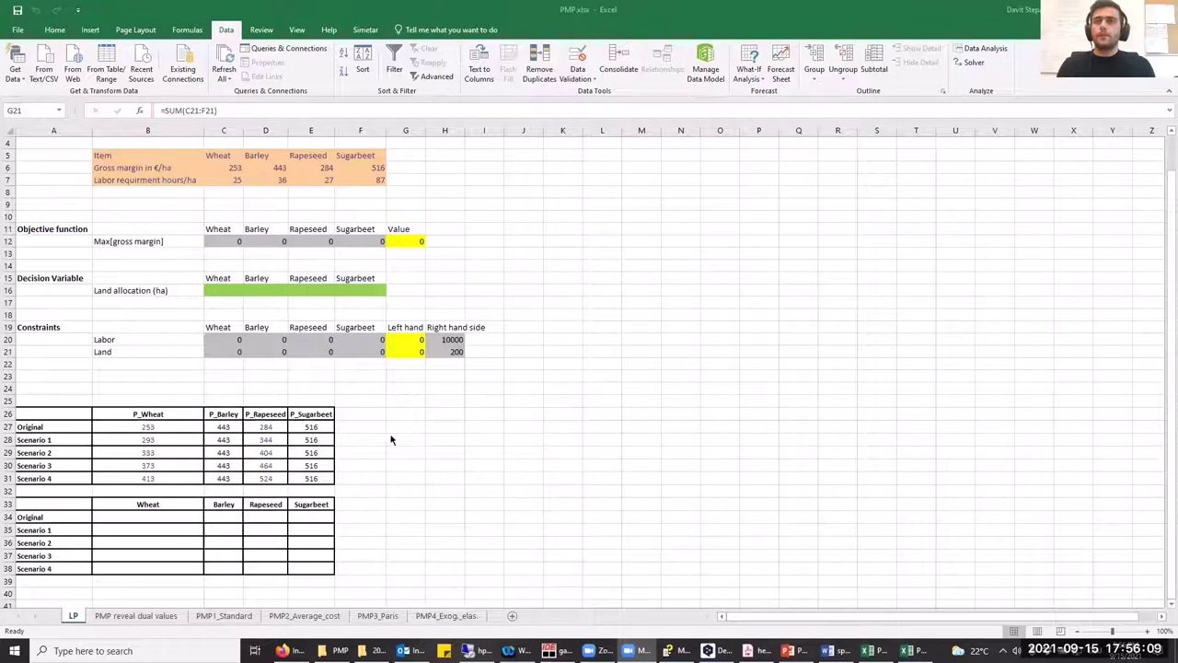
Step: Review the gross margin scenarios in B27:E31 and the empty land allocation results table in B34:E38
{"action": "left_click_drag", "start_coordinate": [94, 427], "coordinate": [248, 430]}
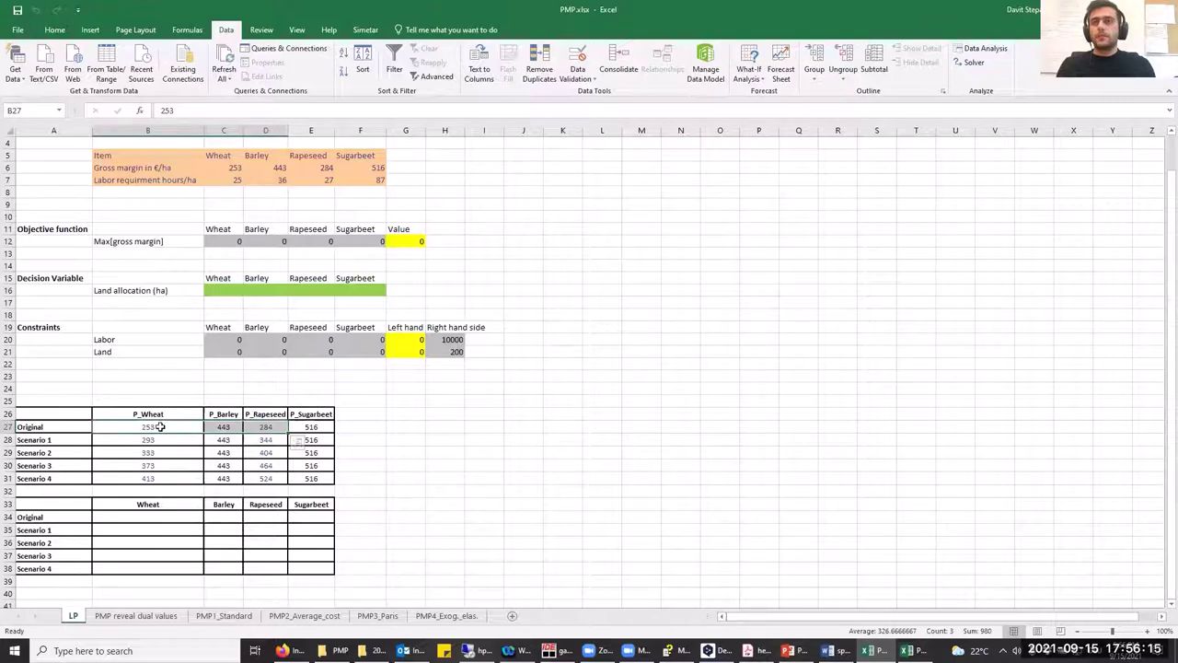
{"action": "left_click_drag", "start_coordinate": [166, 439], "coordinate": [322, 478]}
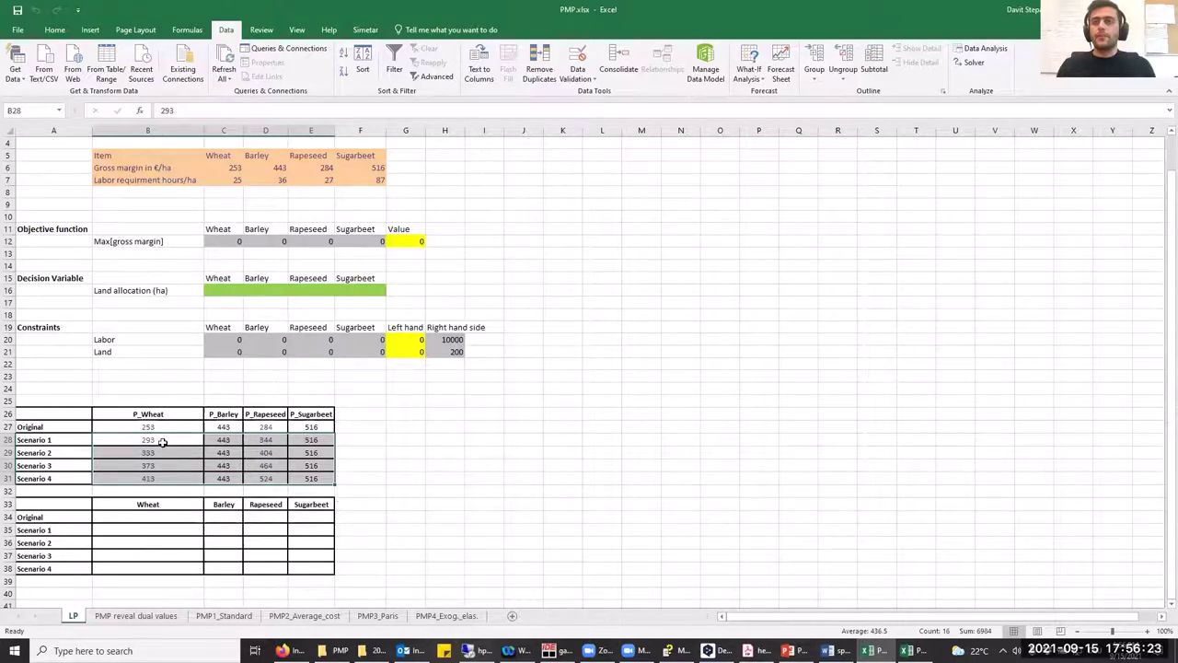
{"action": "left_click_drag", "start_coordinate": [150, 428], "coordinate": [311, 478]}
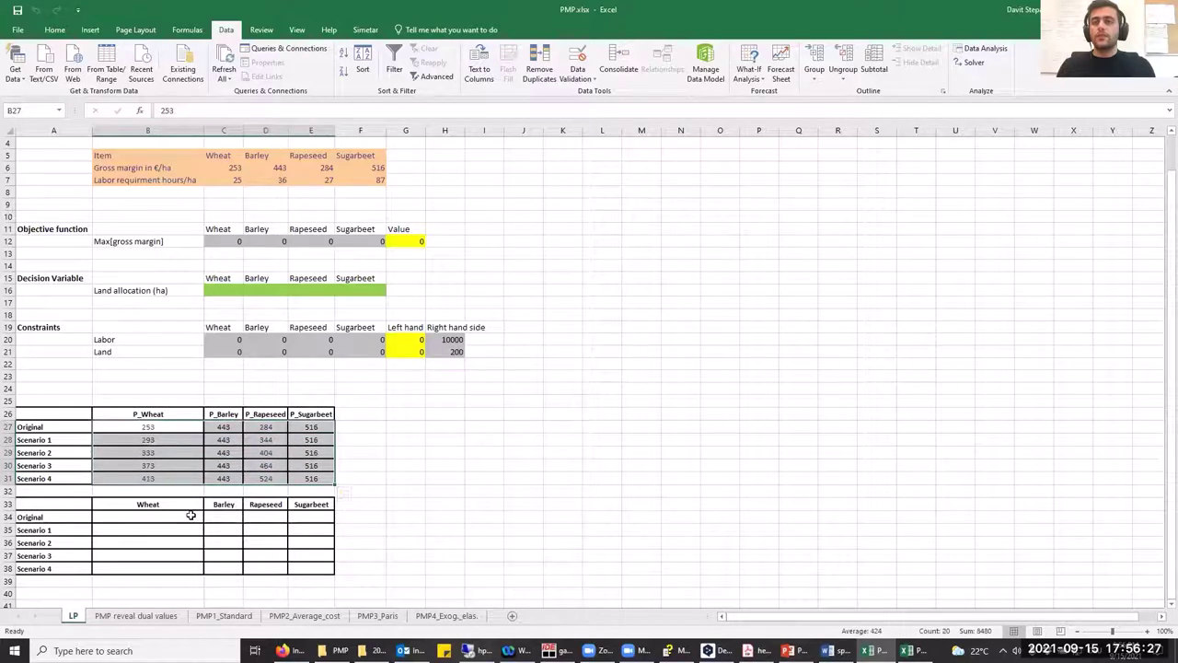
{"action": "left_click_drag", "start_coordinate": [190, 517], "coordinate": [312, 564]}
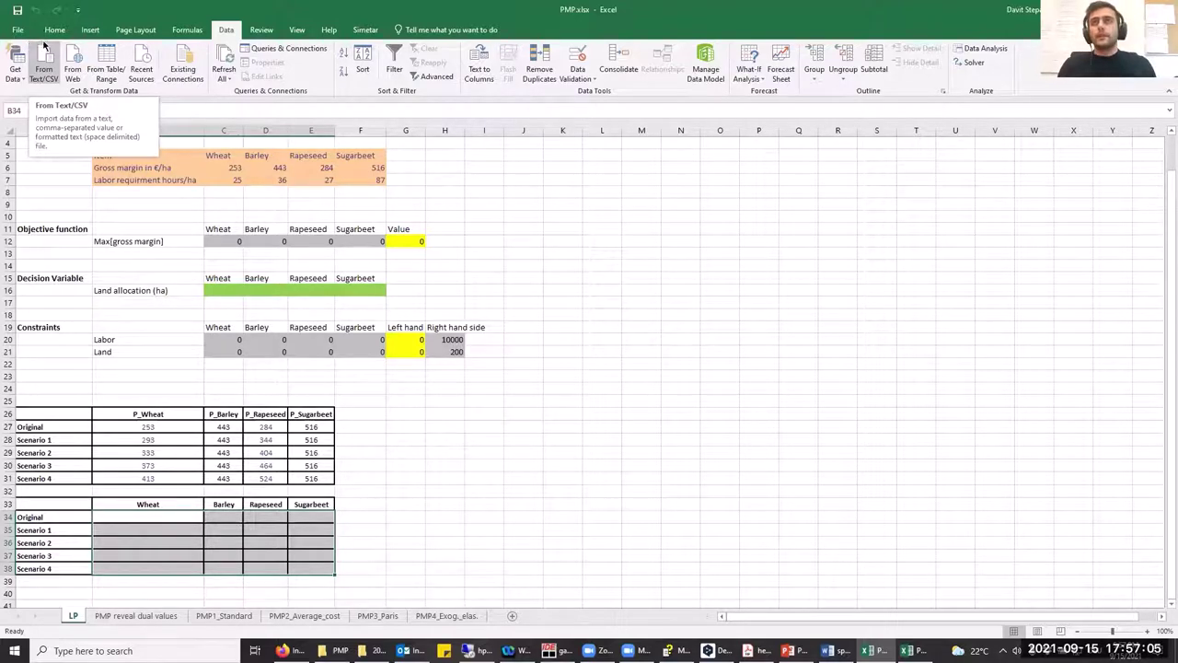
Step: Check in the Excel add-ins settings that the Solver Add-in is enabled
{"action": "left_click", "coordinate": [18, 31]}
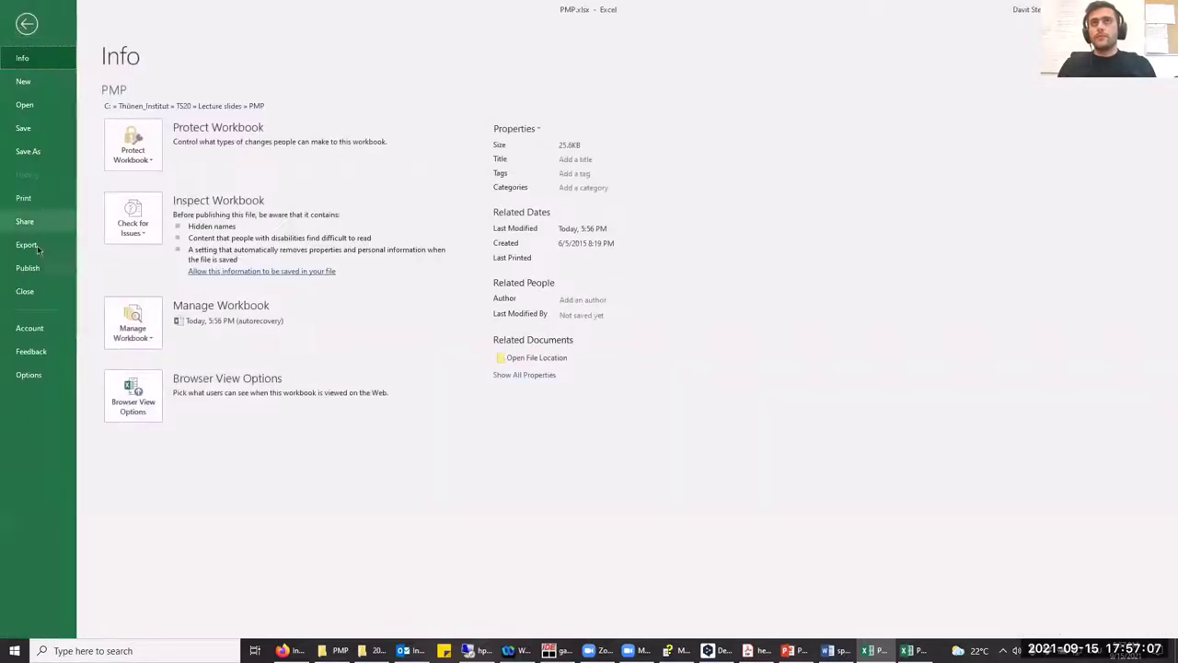
{"action": "left_click", "coordinate": [30, 375]}
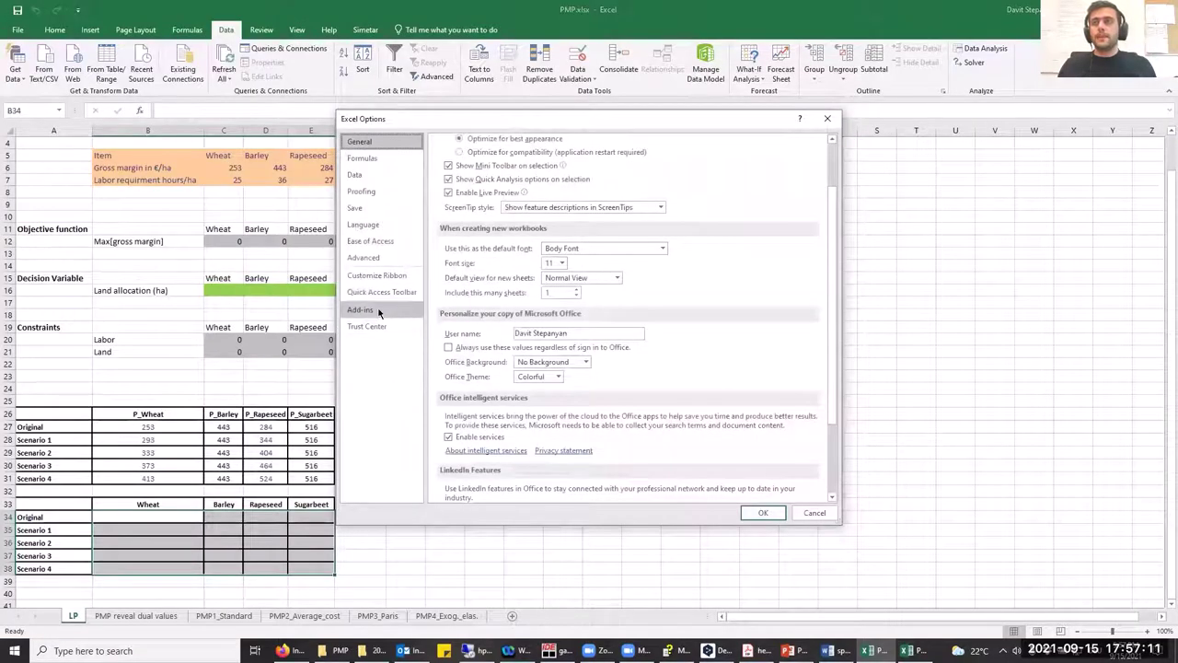
{"action": "left_click", "coordinate": [379, 310]}
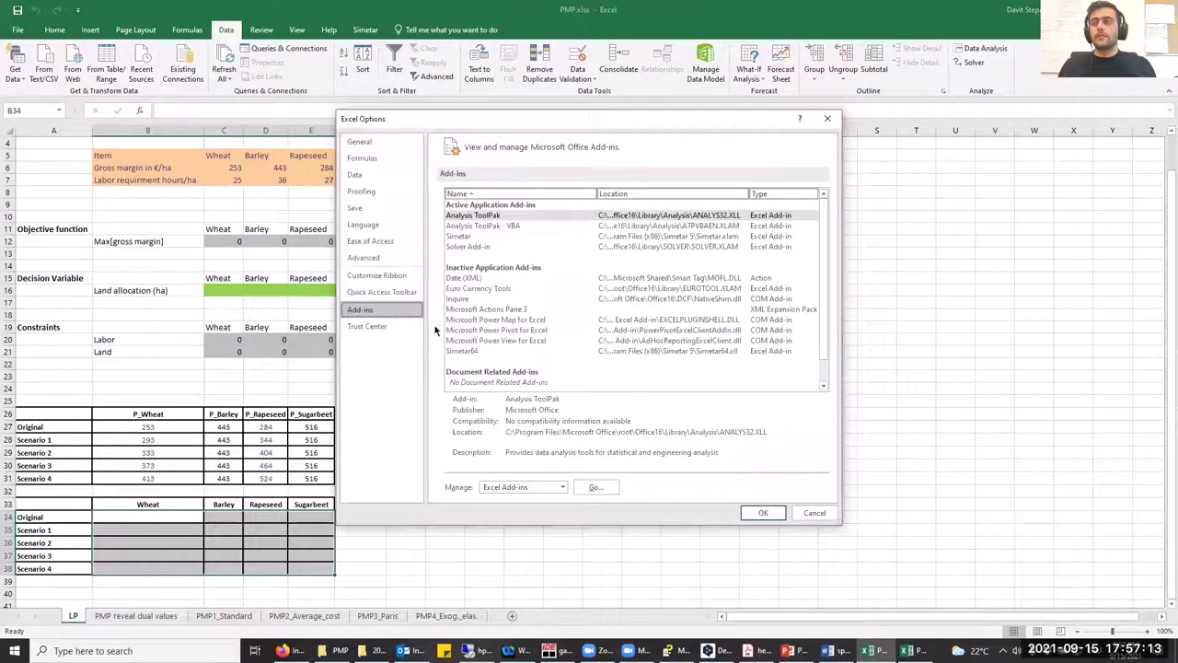
{"action": "left_click", "coordinate": [596, 488]}
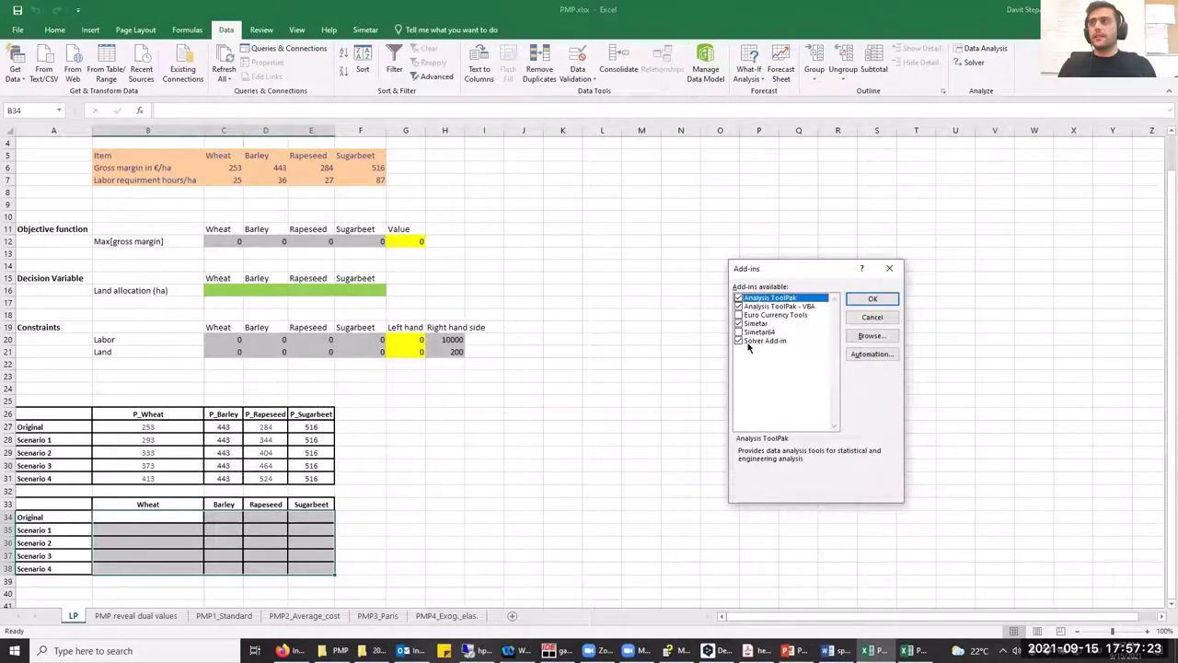
{"action": "left_click", "coordinate": [739, 341]}
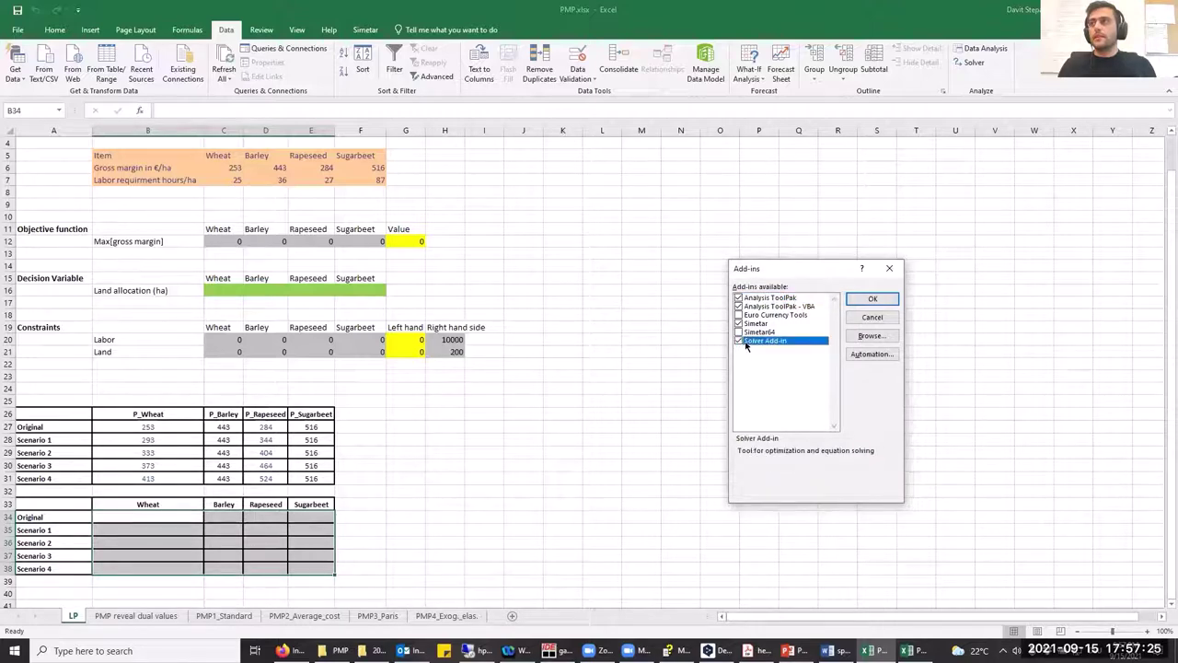
{"action": "left_click", "coordinate": [872, 300]}
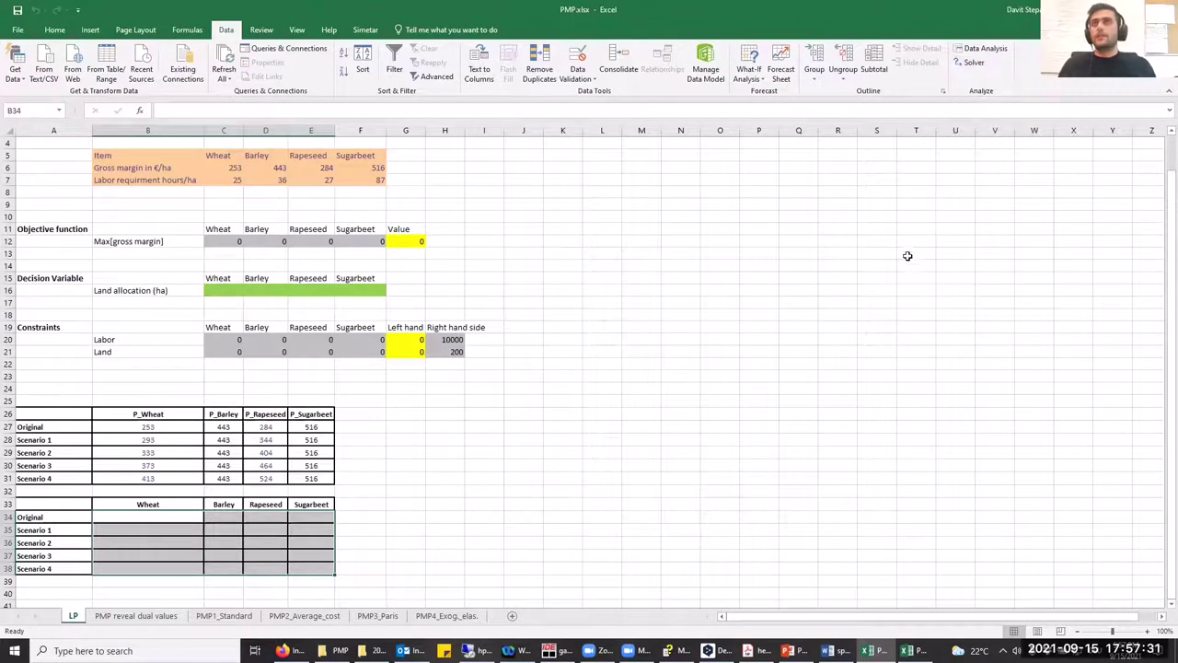
{"action": "left_click", "coordinate": [695, 425]}
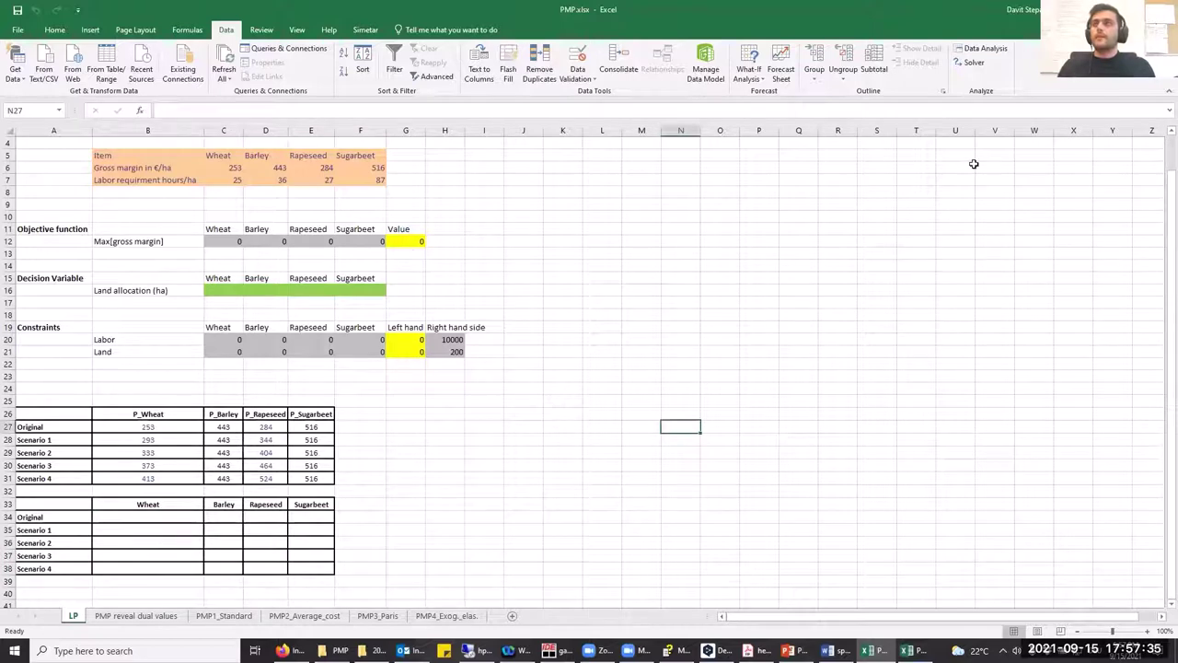
Step: Set up Solver to maximize the gross margin value in G12 by changing the land allocation cells C16:F16
{"action": "left_click", "coordinate": [973, 64]}
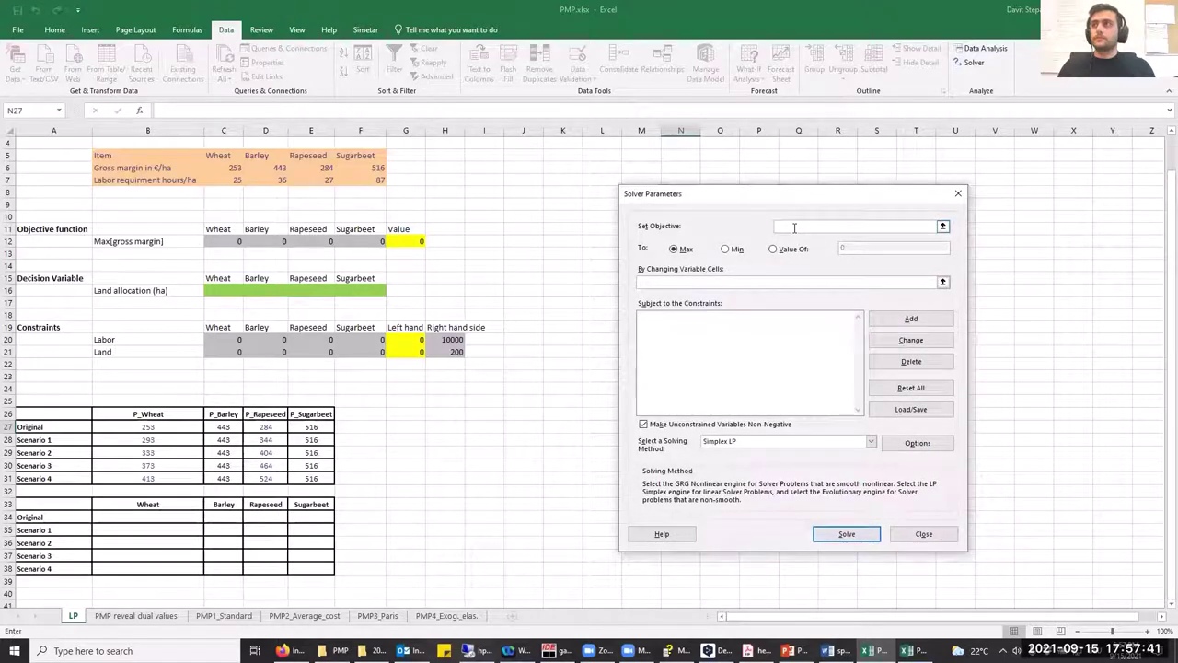
{"action": "left_click", "coordinate": [414, 241]}
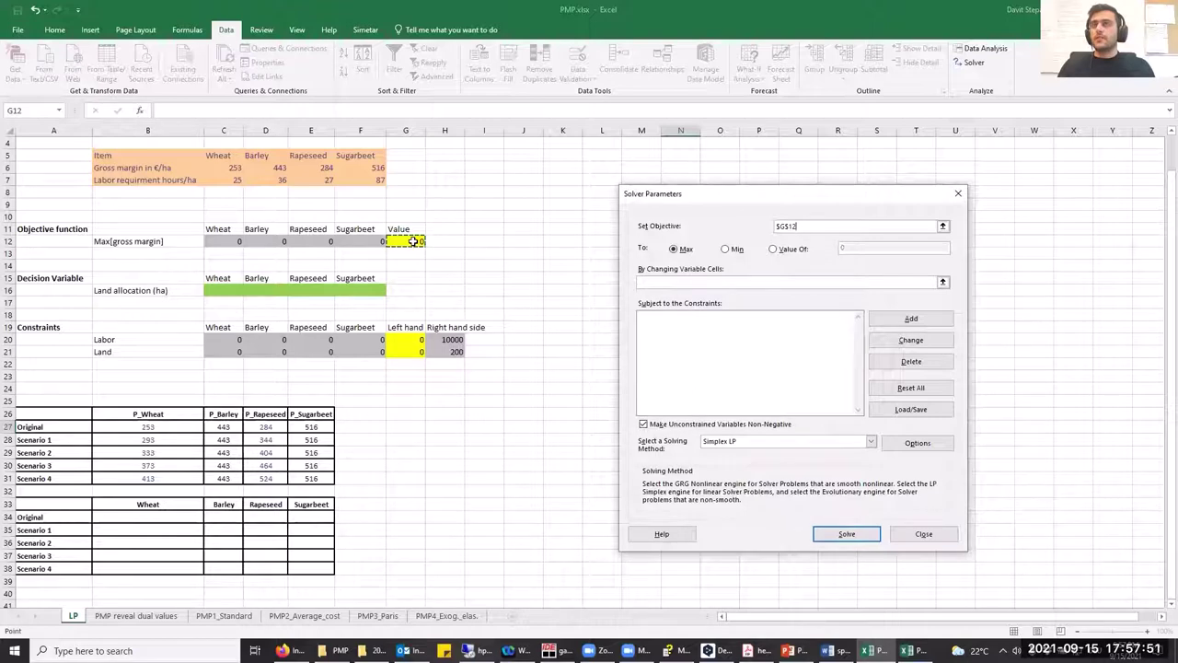
{"action": "left_click", "coordinate": [681, 280]}
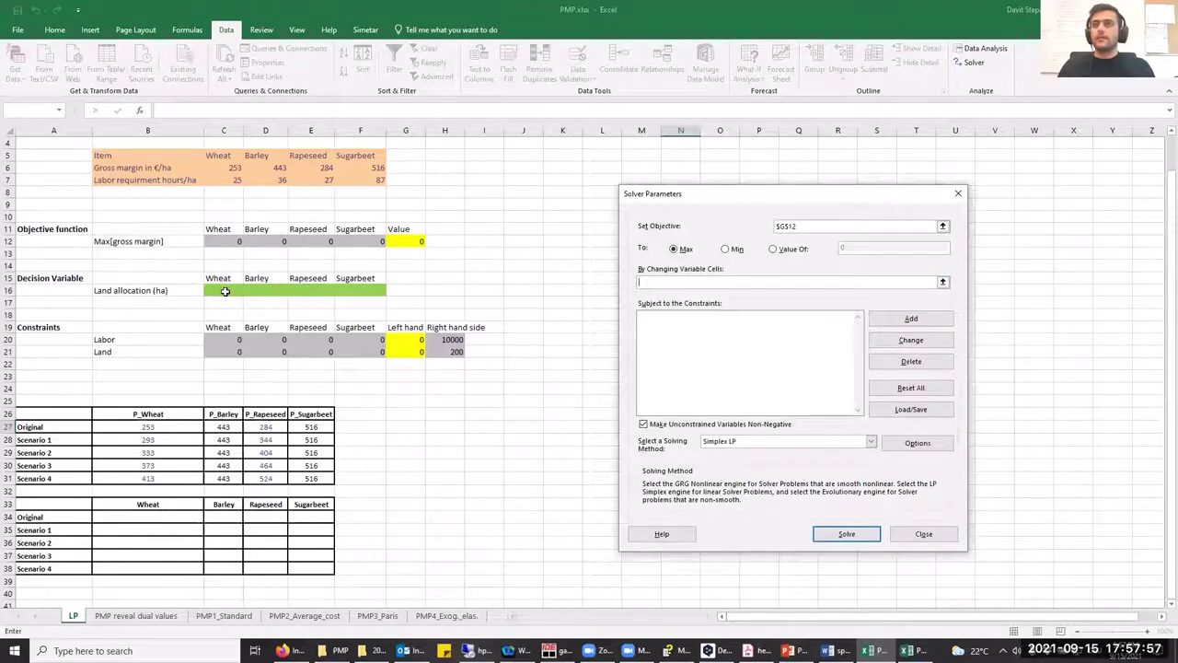
{"action": "left_click_drag", "start_coordinate": [224, 291], "coordinate": [357, 292]}
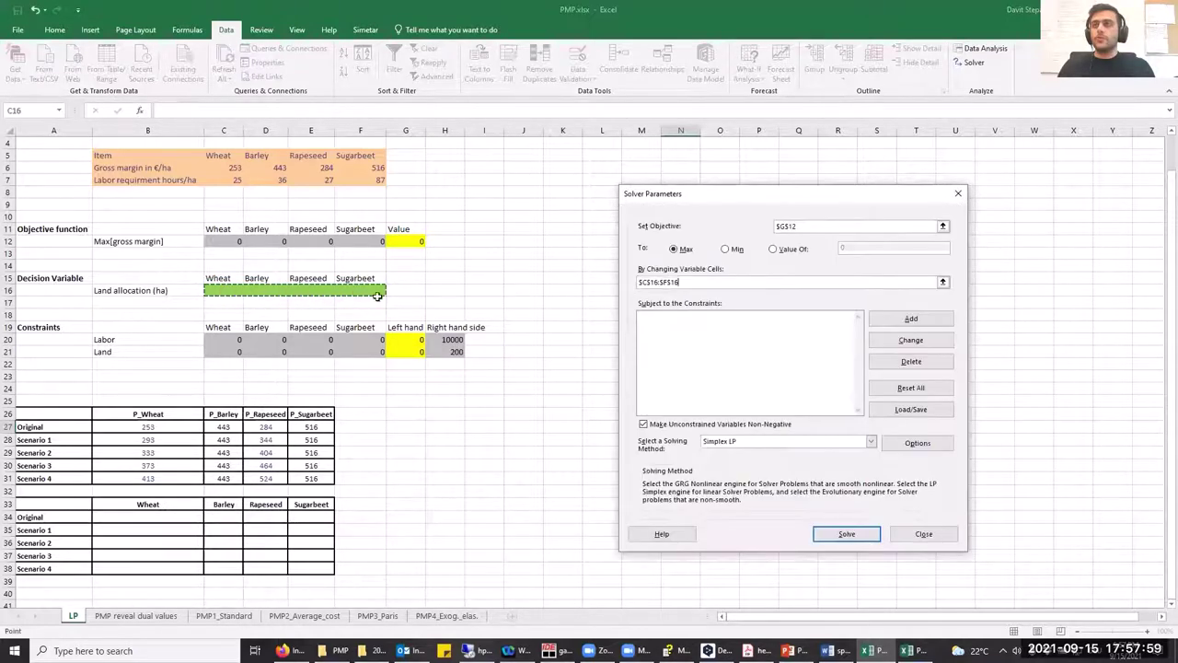
Step: Add the labor constraint to Solver, requiring G20 to be less than or equal to H20
{"action": "left_click", "coordinate": [891, 318]}
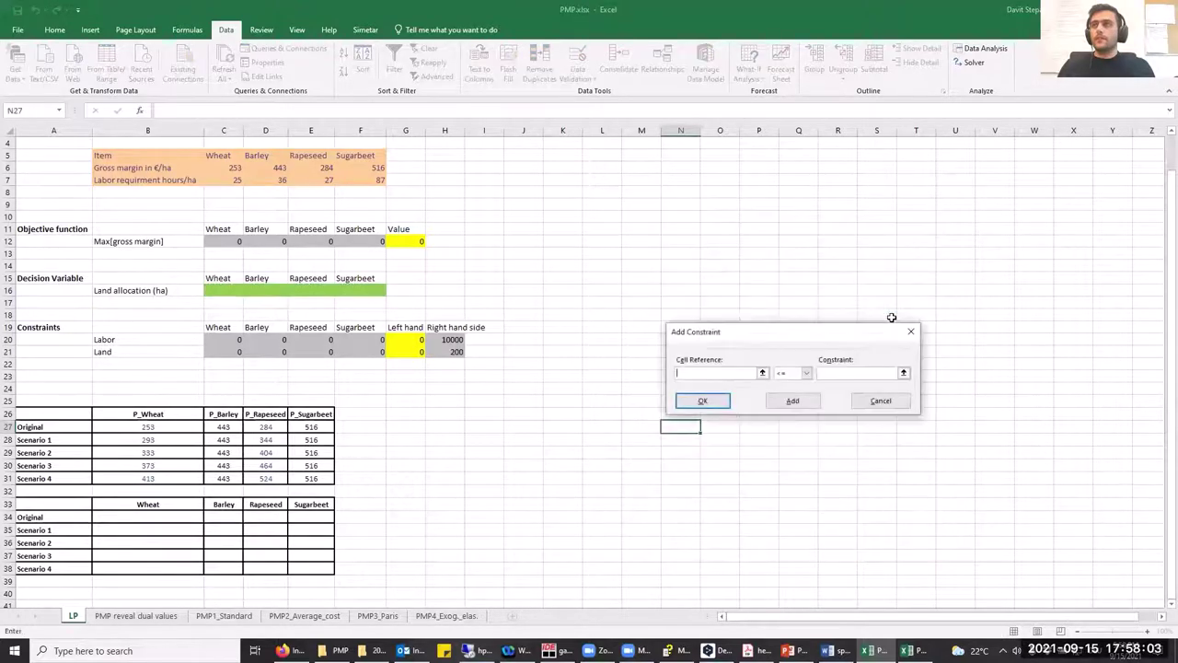
{"action": "left_click", "coordinate": [403, 337]}
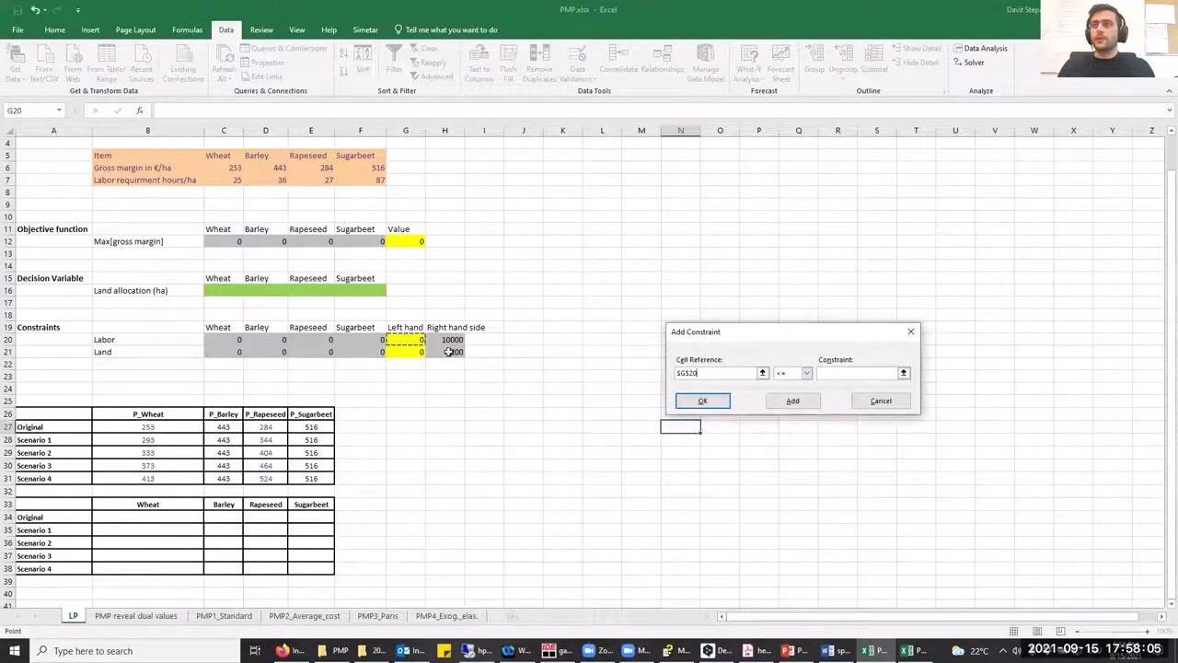
{"action": "left_click", "coordinate": [832, 372]}
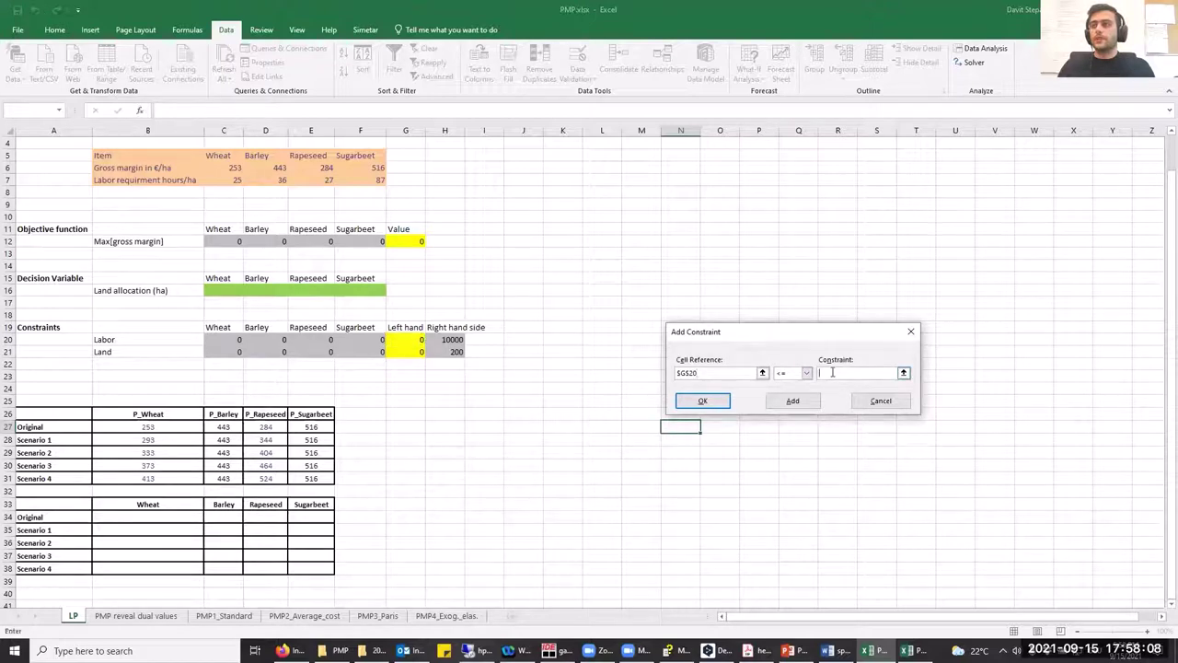
{"action": "left_click", "coordinate": [457, 339]}
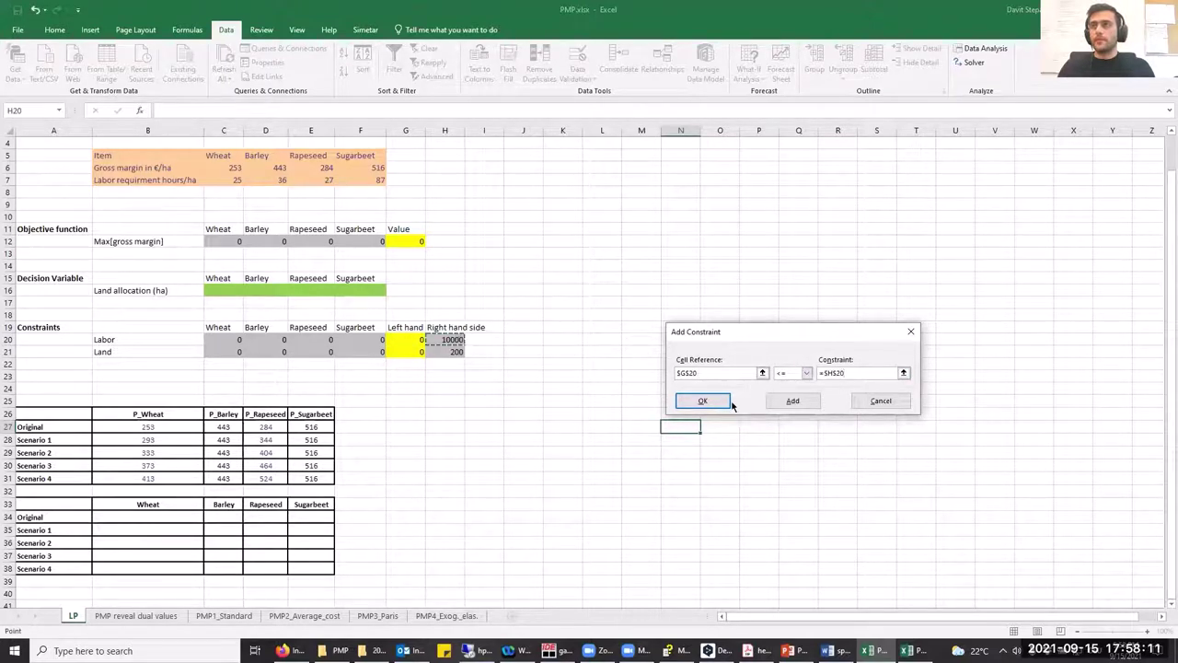
{"action": "left_click", "coordinate": [794, 402]}
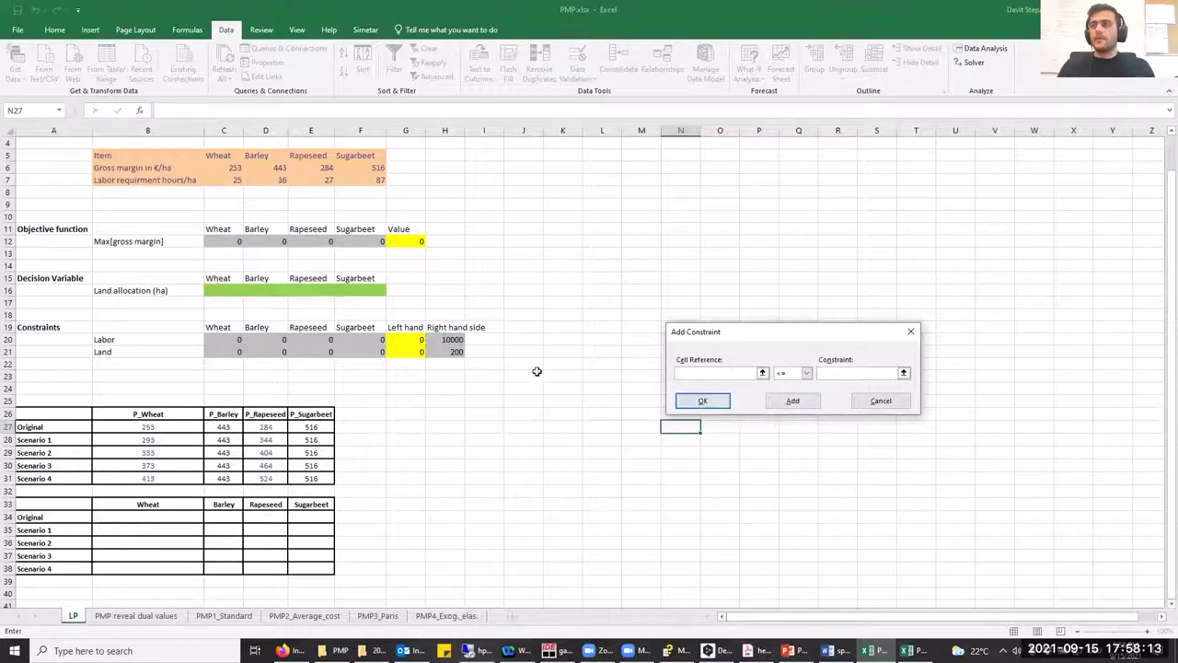
Step: Add the land constraint to Solver, requiring G21 to be less than or equal to H21
{"action": "left_click", "coordinate": [410, 351]}
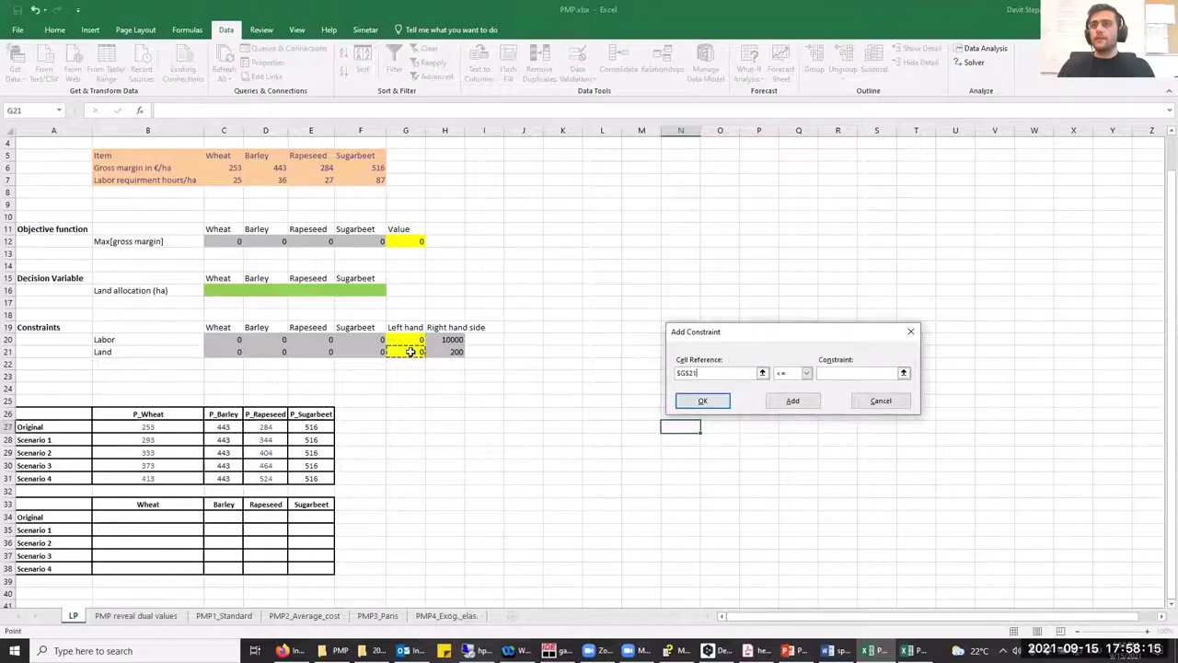
{"action": "left_click", "coordinate": [831, 373]}
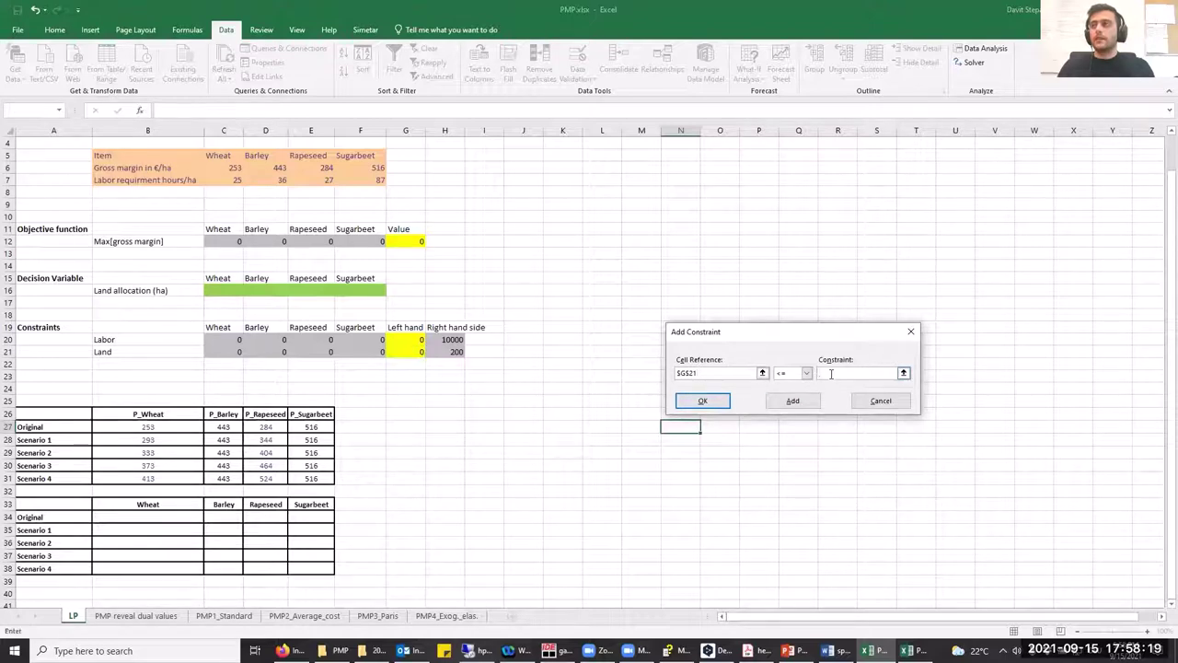
{"action": "left_click", "coordinate": [452, 352]}
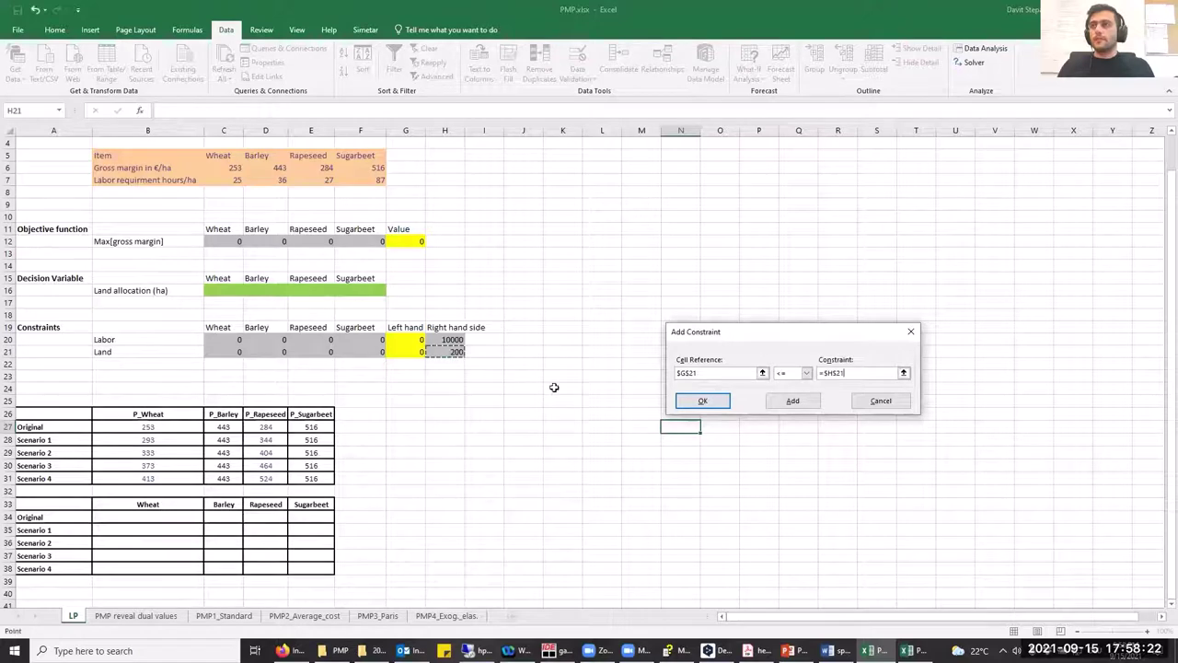
{"action": "left_click", "coordinate": [704, 401]}
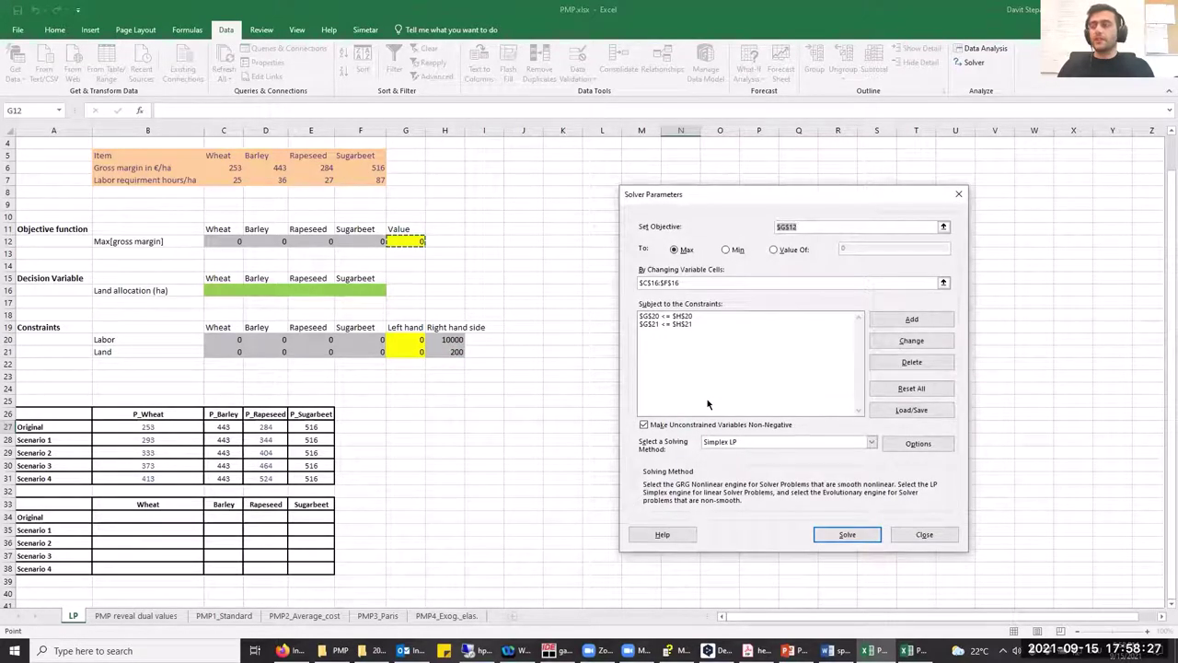
Step: Solve the model using Simplex LP with unconstrained variables non-negative, and keep the Solver solution
{"action": "left_click", "coordinate": [646, 428]}
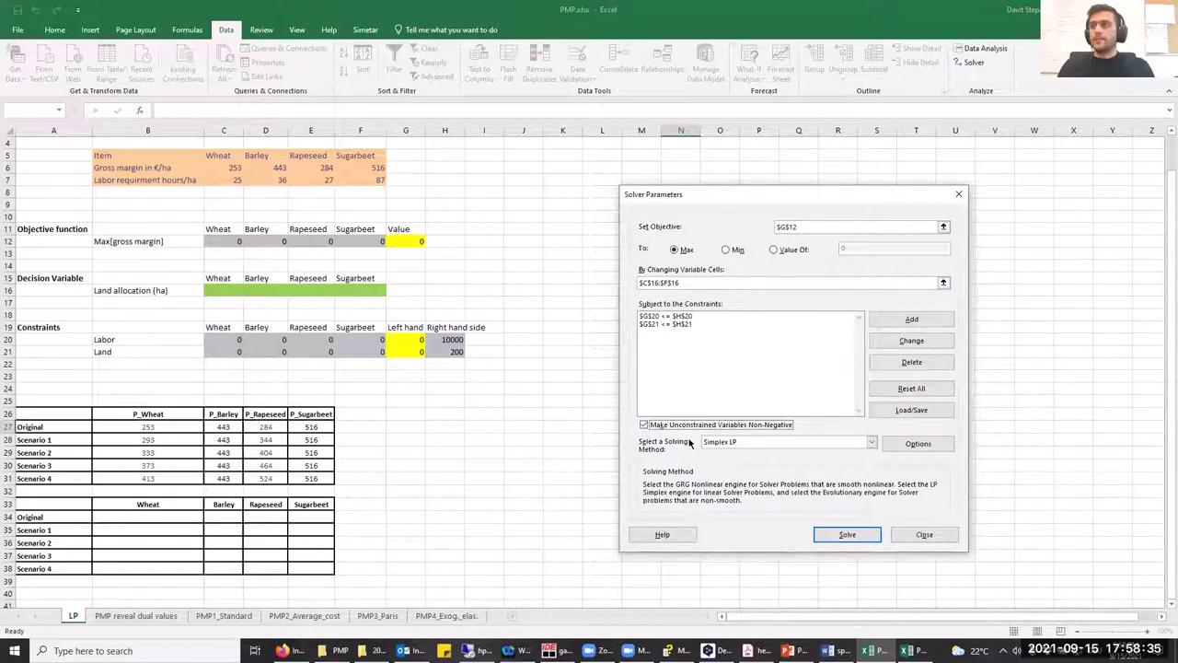
{"action": "left_click", "coordinate": [793, 445]}
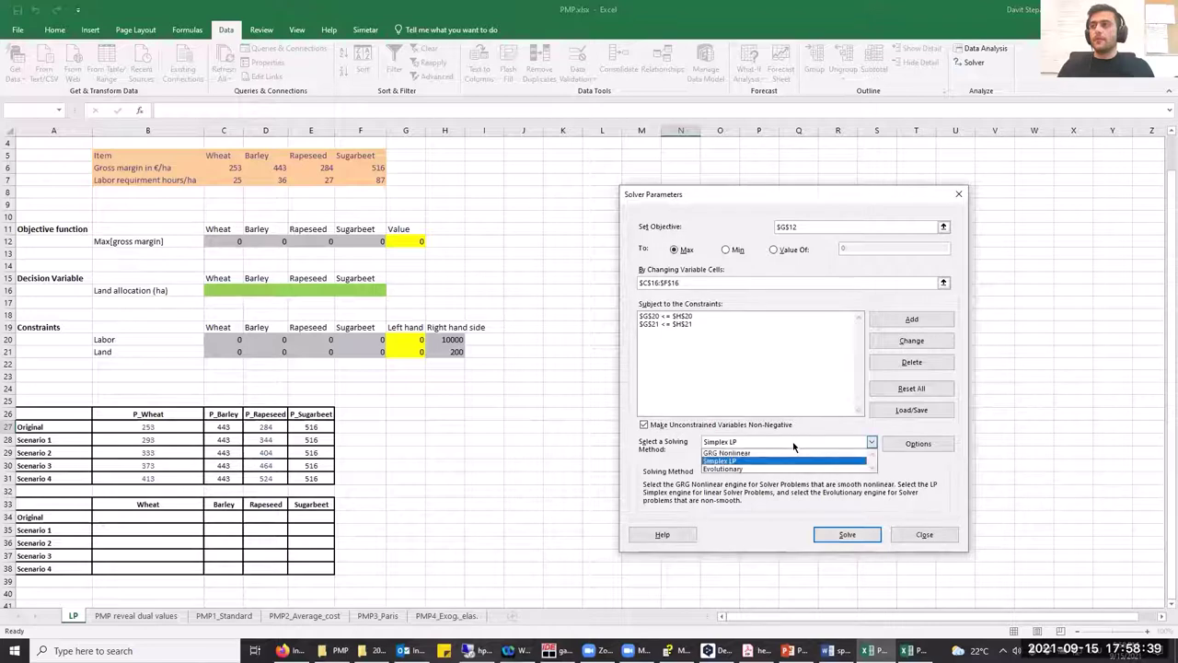
{"action": "left_click", "coordinate": [794, 445]}
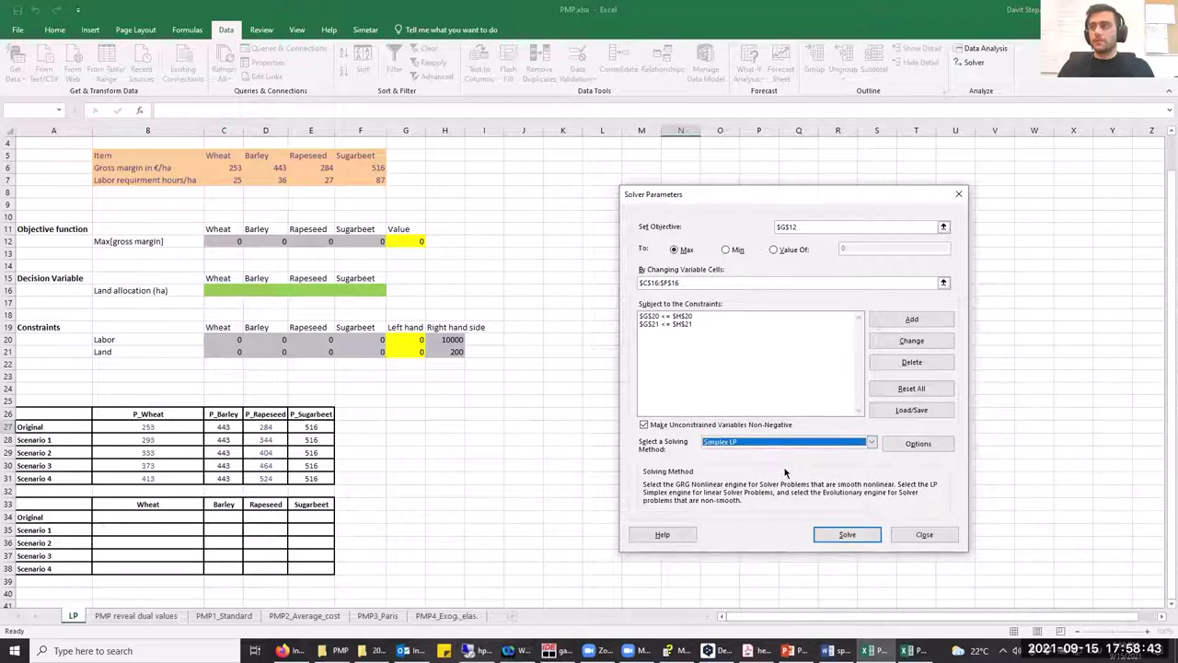
{"action": "left_click", "coordinate": [846, 535]}
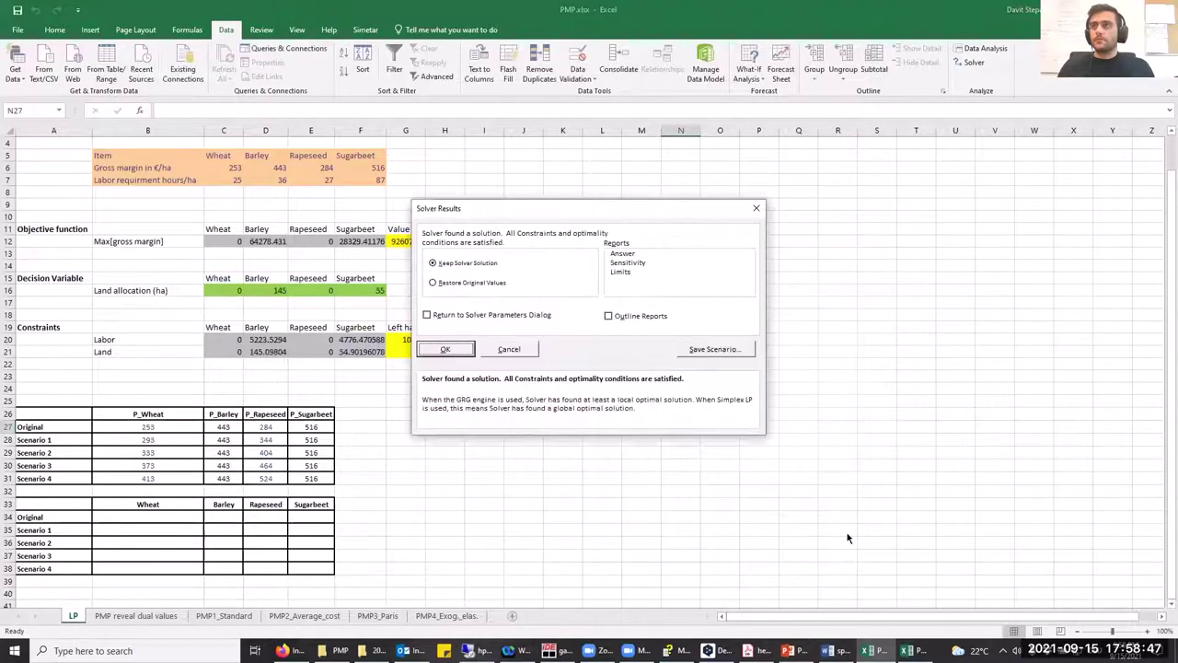
{"action": "left_click", "coordinate": [465, 357]}
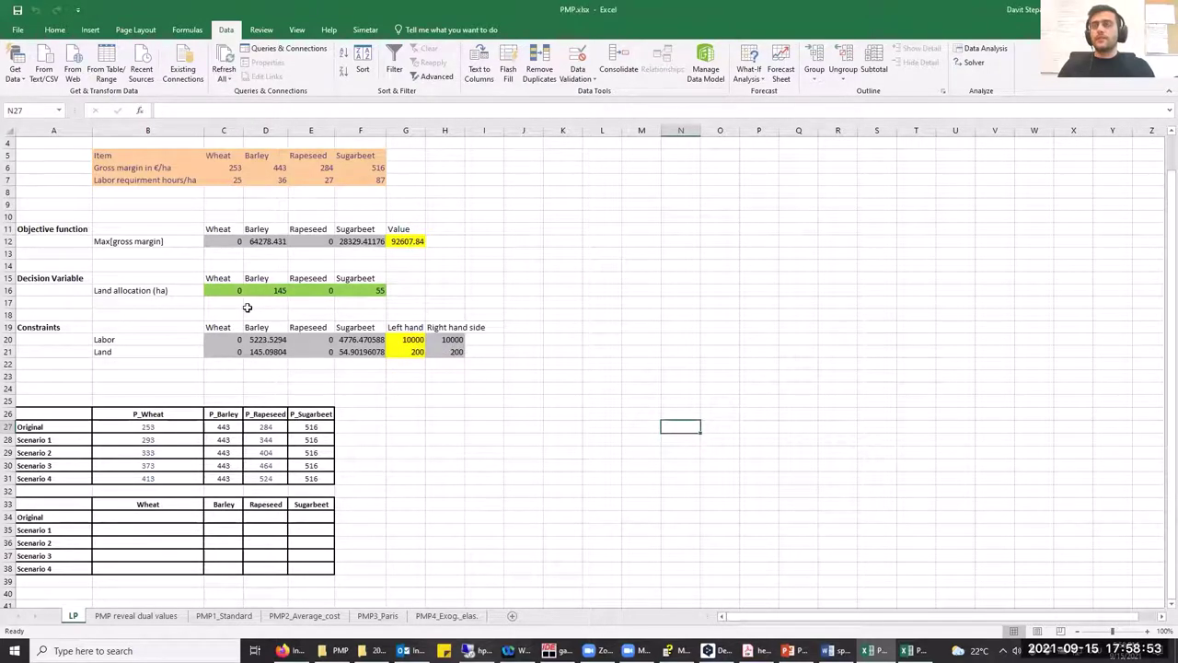
Step: Copy the solved land allocation C16:F16 and paste it as values into the Original row of the results table, starting at B34
{"action": "left_click_drag", "start_coordinate": [226, 289], "coordinate": [377, 291]}
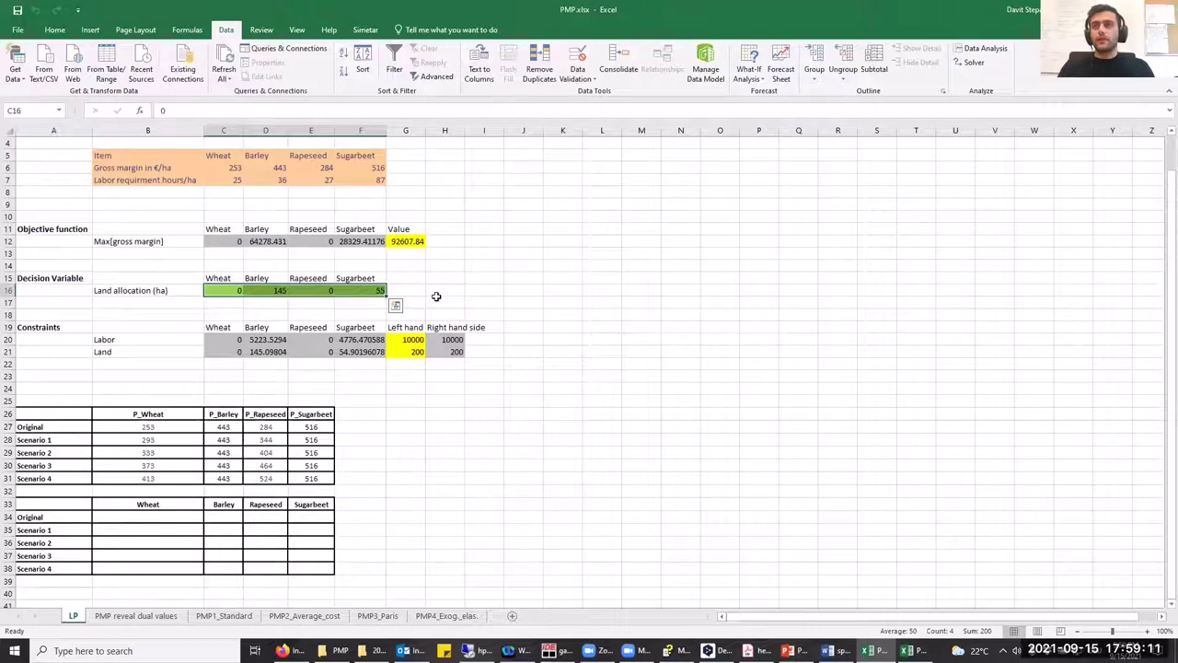
{"action": "key", "text": "ctrl+c"}
{"action": "left_click", "coordinate": [396, 304]}
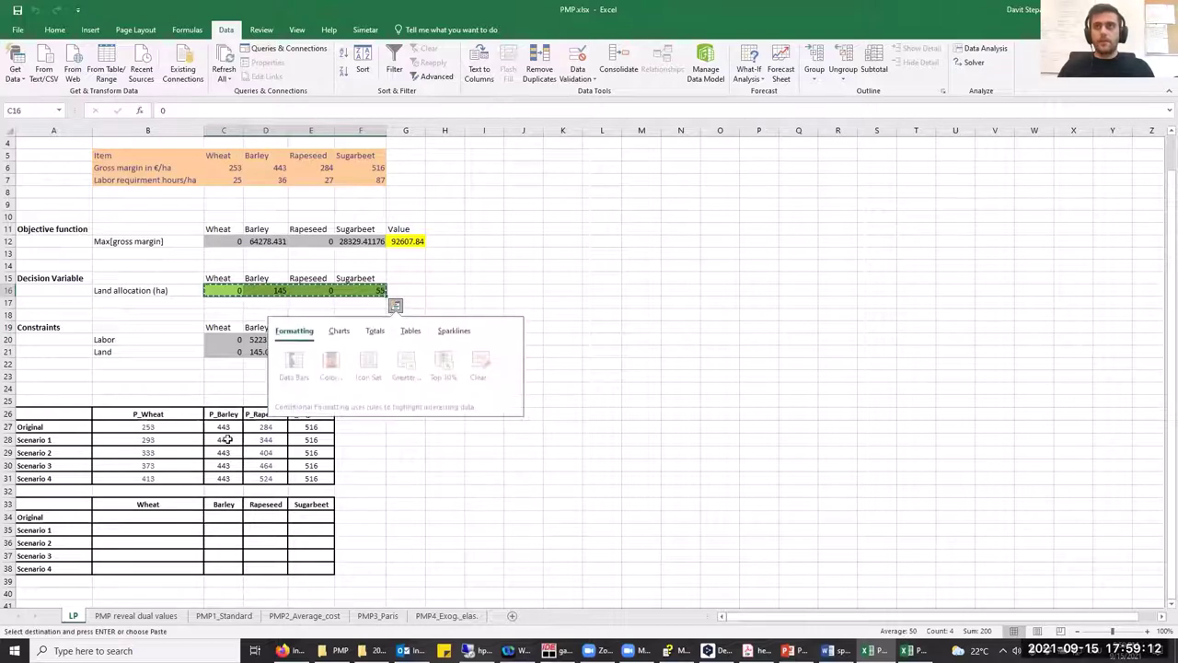
{"action": "left_click", "coordinate": [181, 517]}
{"action": "right_click", "coordinate": [181, 517]}
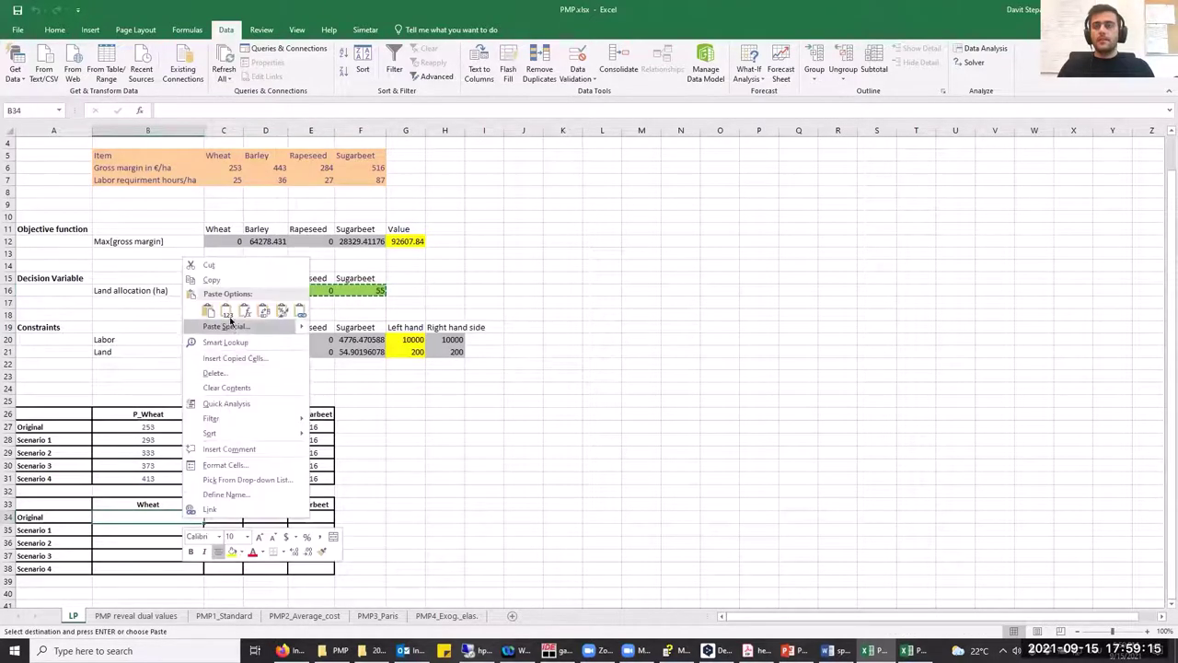
{"action": "left_click", "coordinate": [226, 313]}
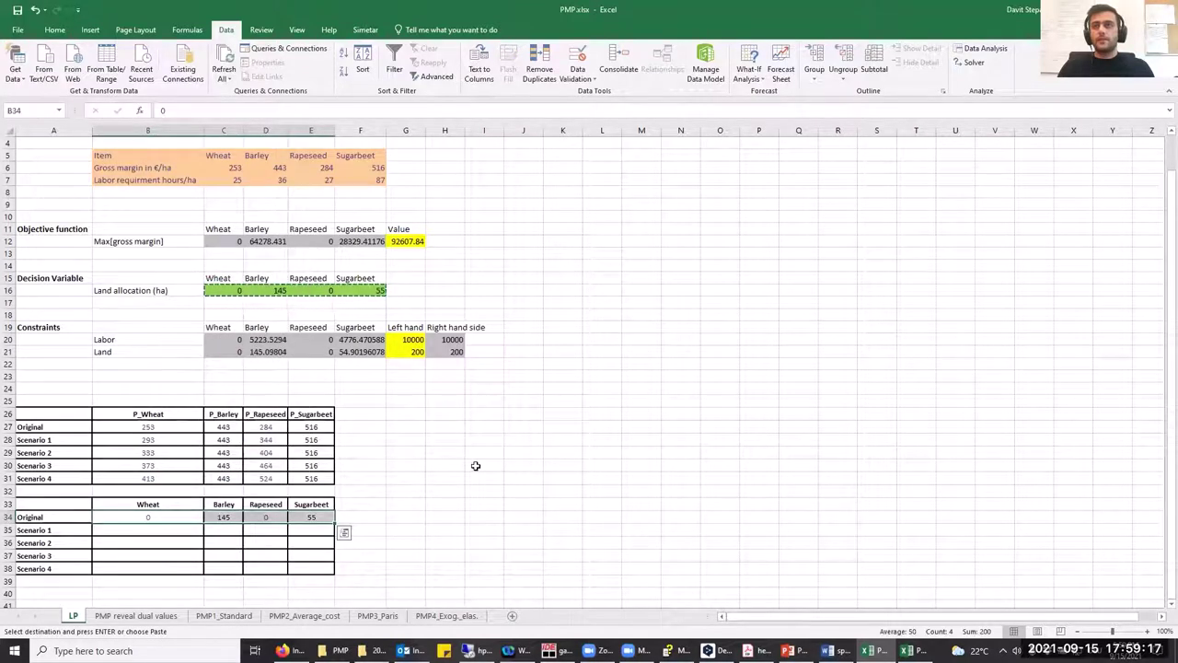
{"action": "key", "text": "Escape"}
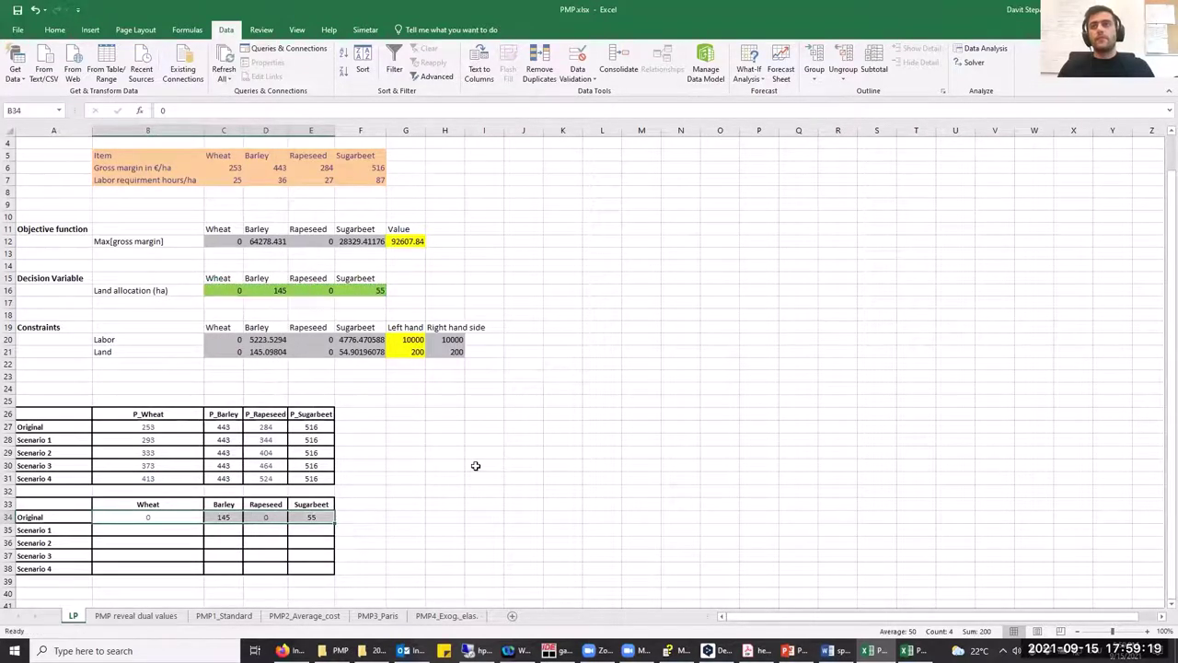
Step: Copy the Scenario 1 gross margins B28:E28 and paste them as values into the Gross margin row, starting at C6
{"action": "left_click_drag", "start_coordinate": [187, 440], "coordinate": [299, 440]}
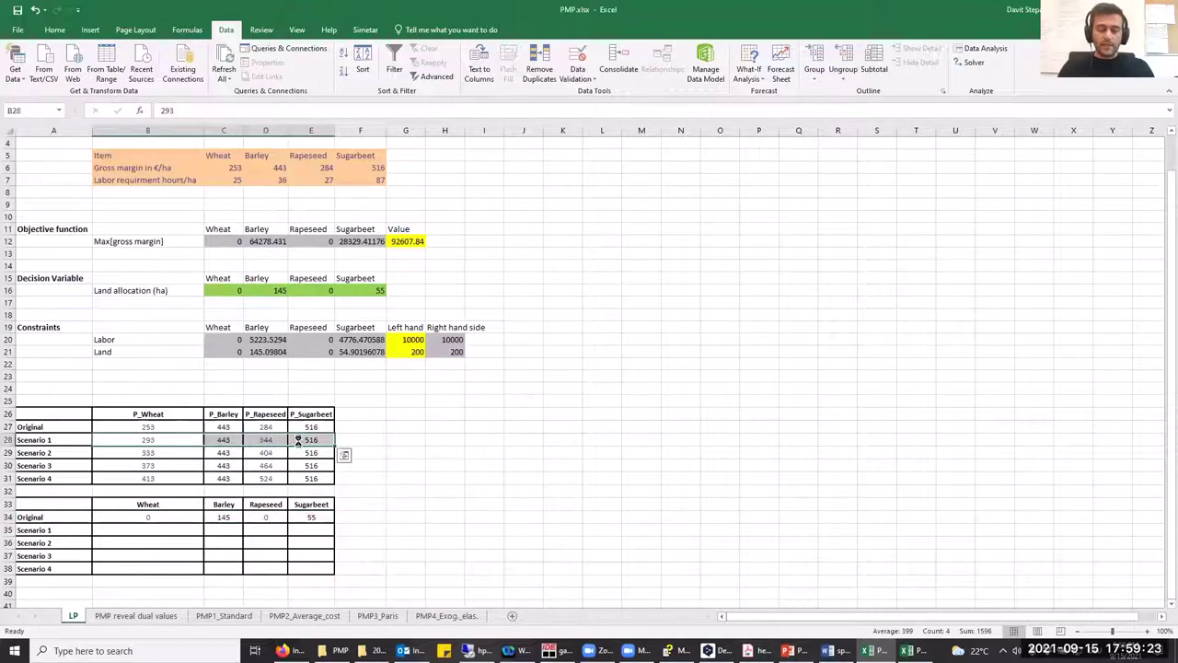
{"action": "key", "text": "ctrl+c"}
{"action": "right_click", "coordinate": [228, 172]}
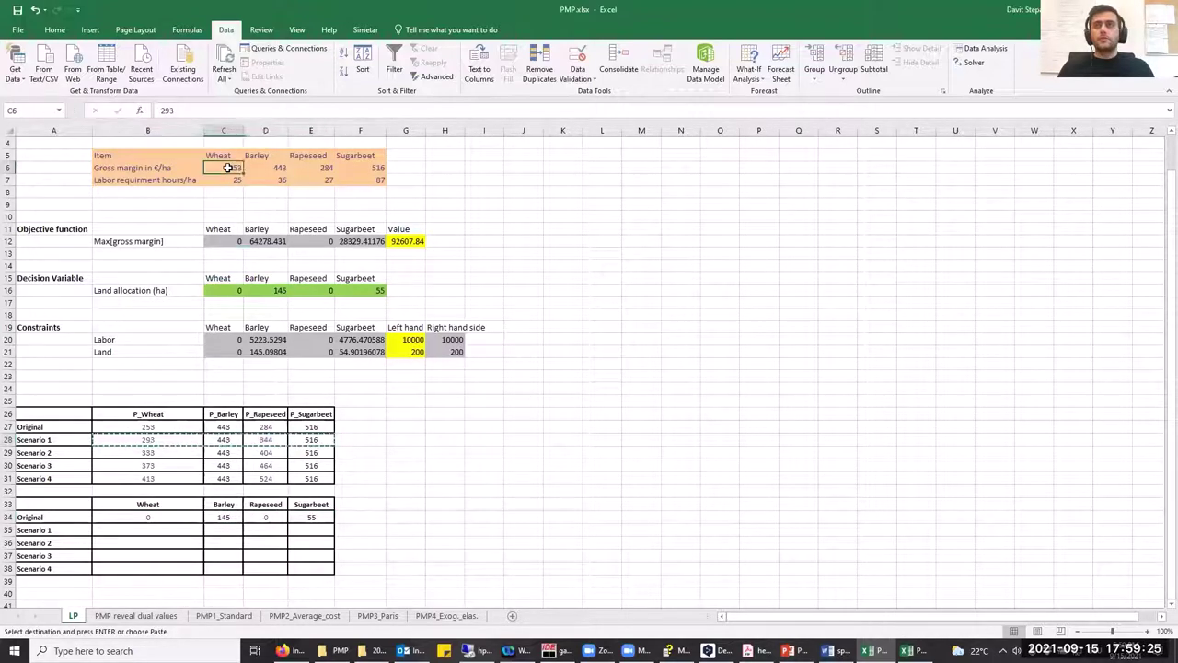
{"action": "left_click", "coordinate": [272, 223]}
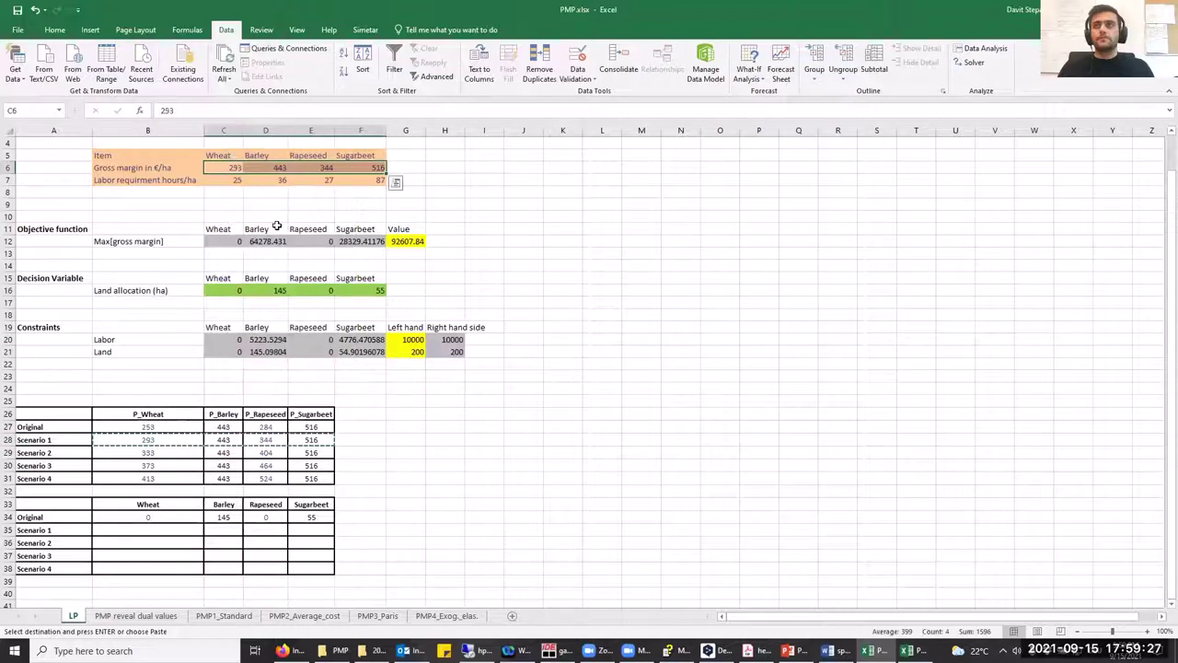
Step: Run Solver with the existing Simplex LP setup for the Scenario 1 gross margins and keep the Solver solution
{"action": "left_click", "coordinate": [568, 287]}
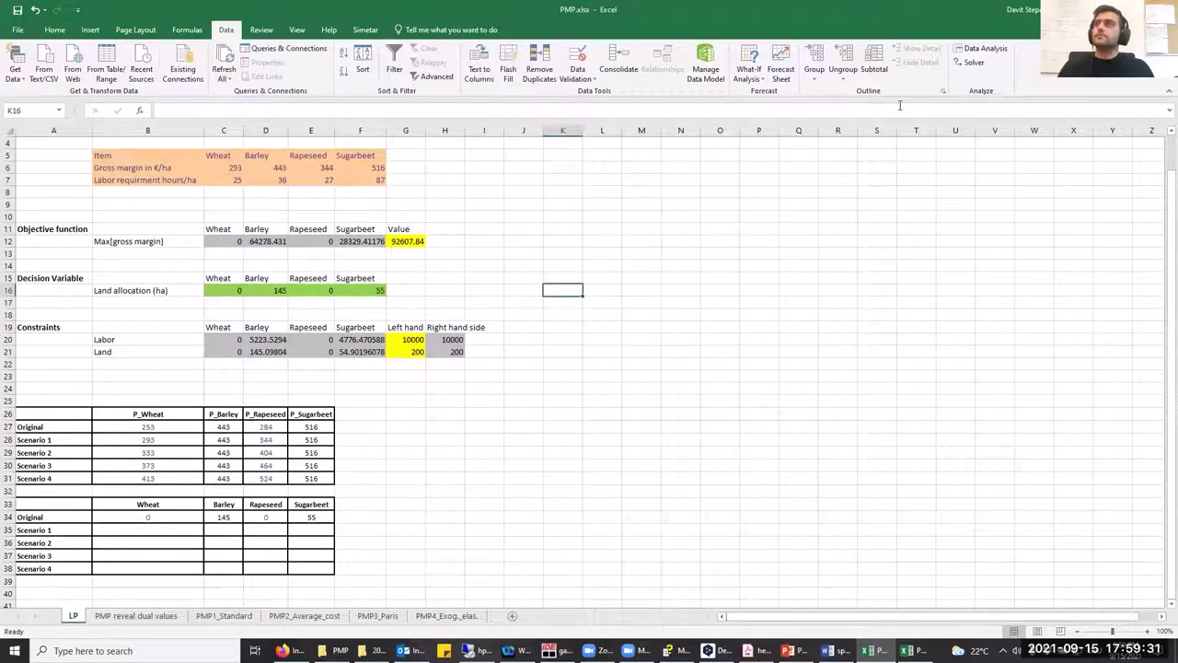
{"action": "left_click", "coordinate": [970, 62]}
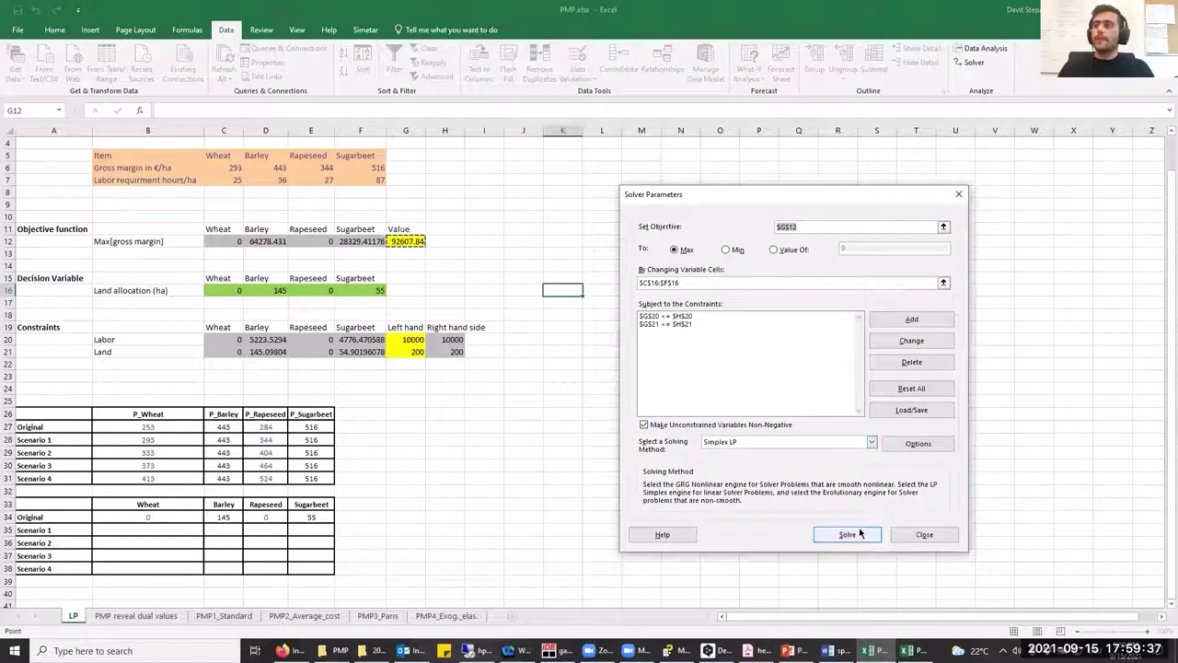
{"action": "left_click", "coordinate": [846, 535]}
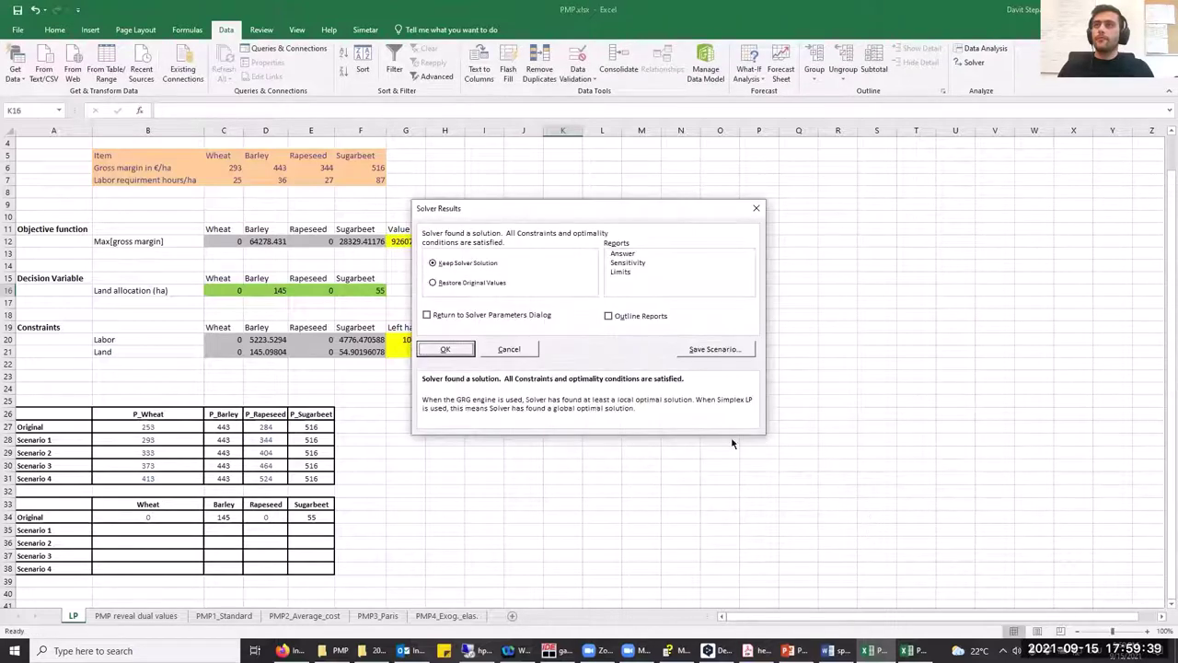
{"action": "left_click", "coordinate": [446, 351]}
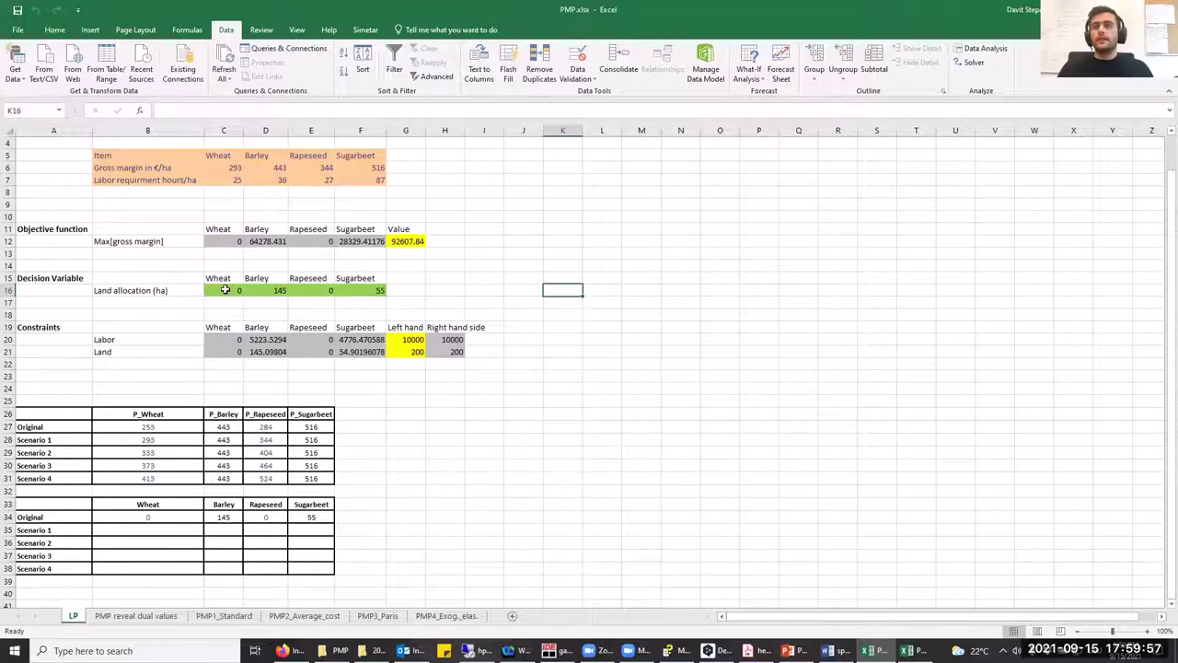
Step: Copy the land allocation C16:F16 and paste it as values into the Scenario 1 row of the results table, starting at B35
{"action": "left_click_drag", "start_coordinate": [225, 290], "coordinate": [362, 290]}
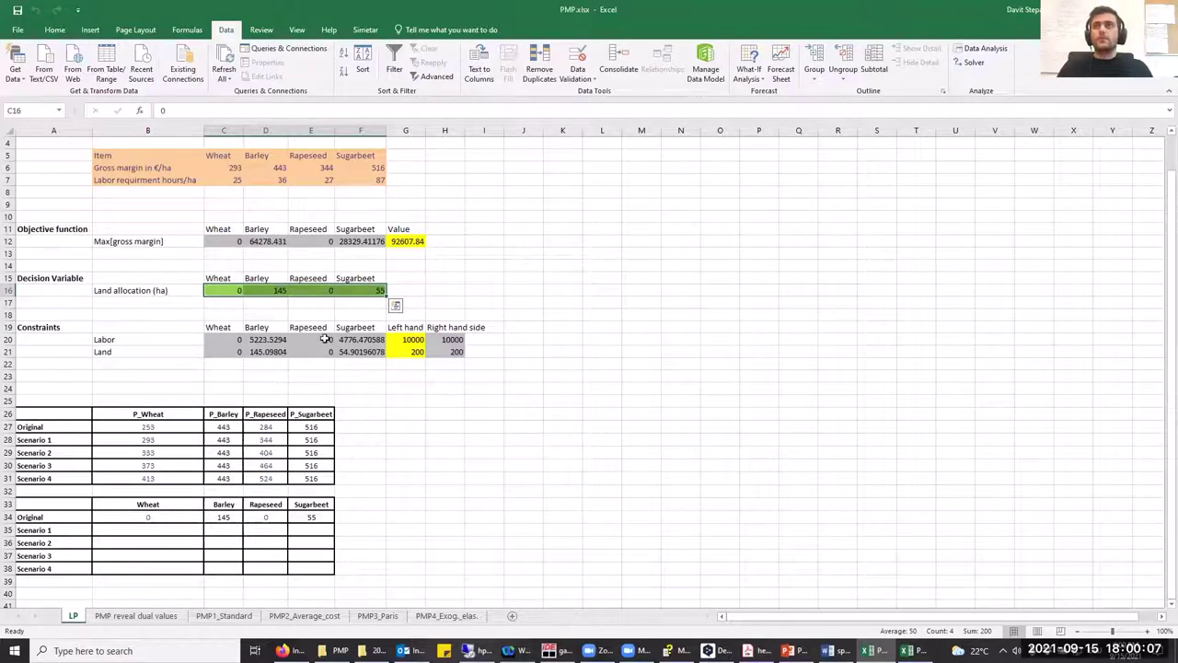
{"action": "key", "text": "ctrl+c"}
{"action": "right_click", "coordinate": [195, 532]}
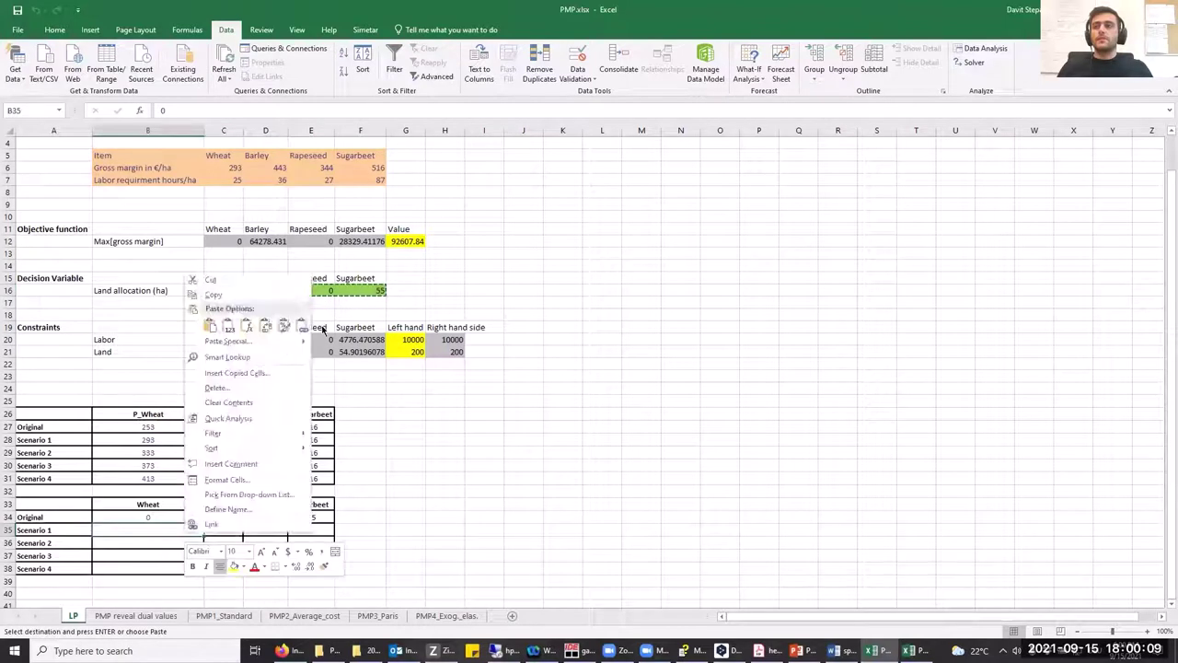
{"action": "key", "text": "Escape"}
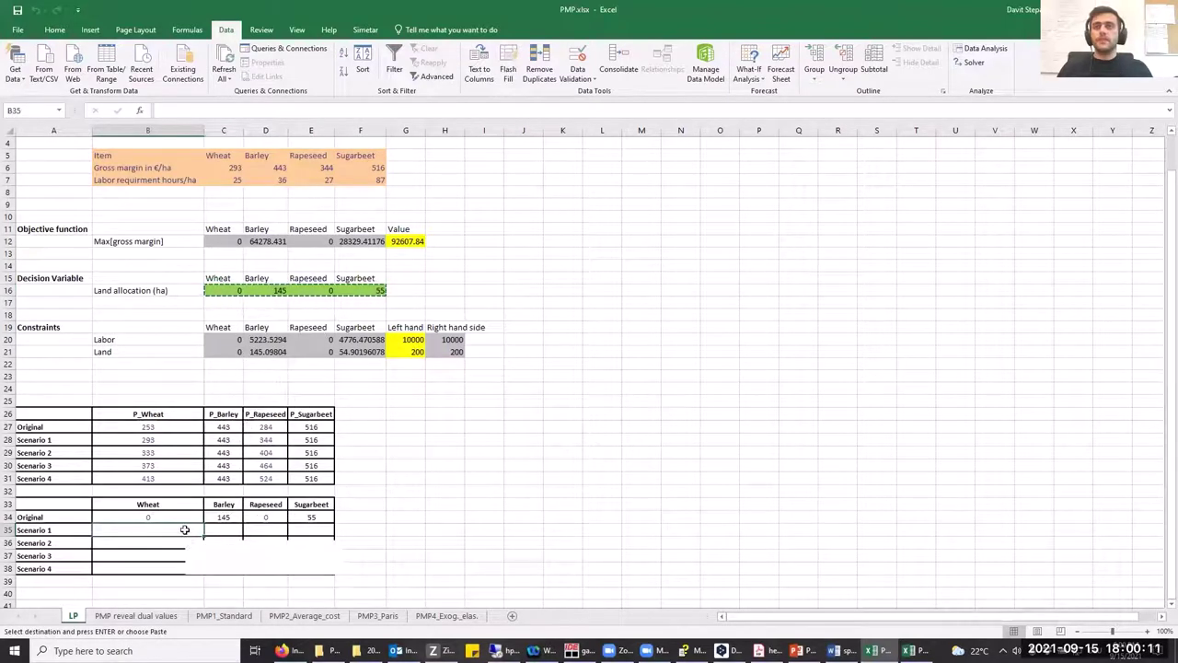
{"action": "right_click", "coordinate": [186, 531]}
{"action": "left_click", "coordinate": [232, 324]}
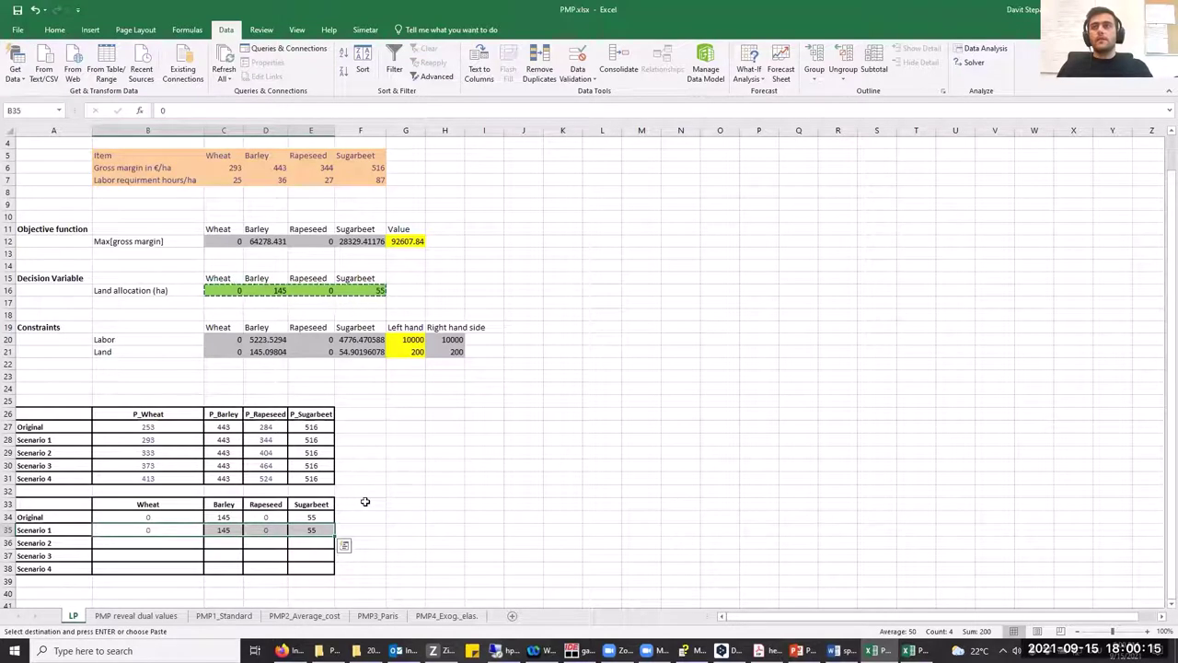
{"action": "key", "text": "Escape"}
Step: Copy the Scenario 2 gross margins B29:E29 and paste them as values into the Gross margin row, starting at C6
{"action": "left_click_drag", "start_coordinate": [173, 453], "coordinate": [300, 454]}
{"action": "key", "text": "ctrl+c"}
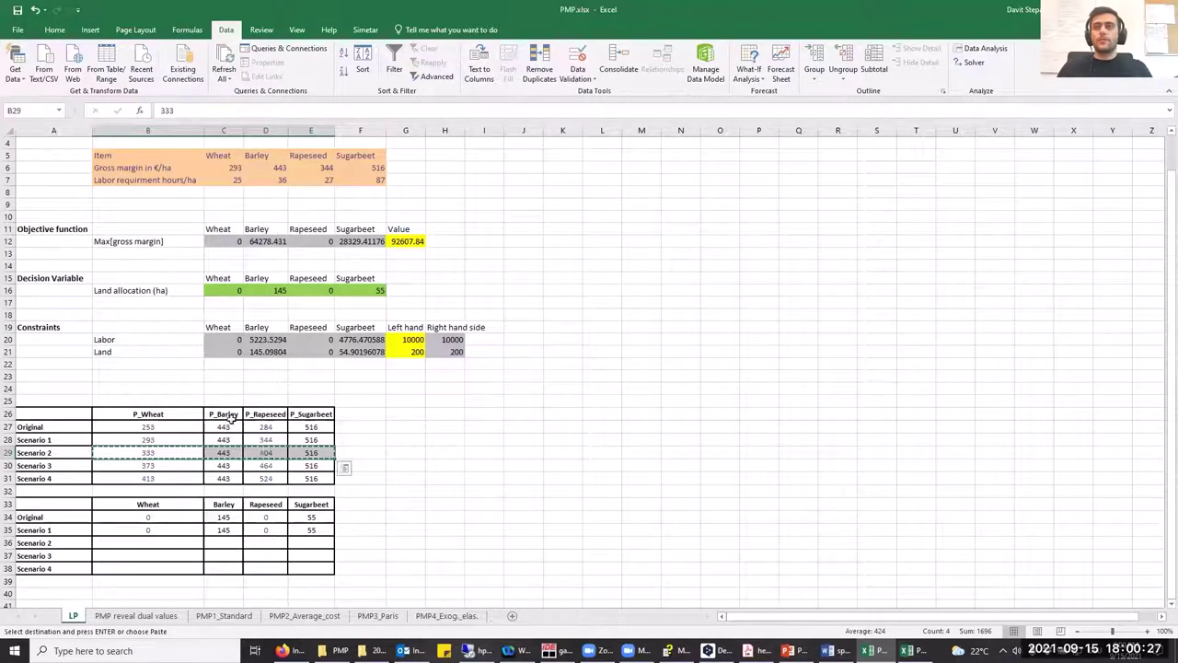
{"action": "right_click", "coordinate": [235, 168]}
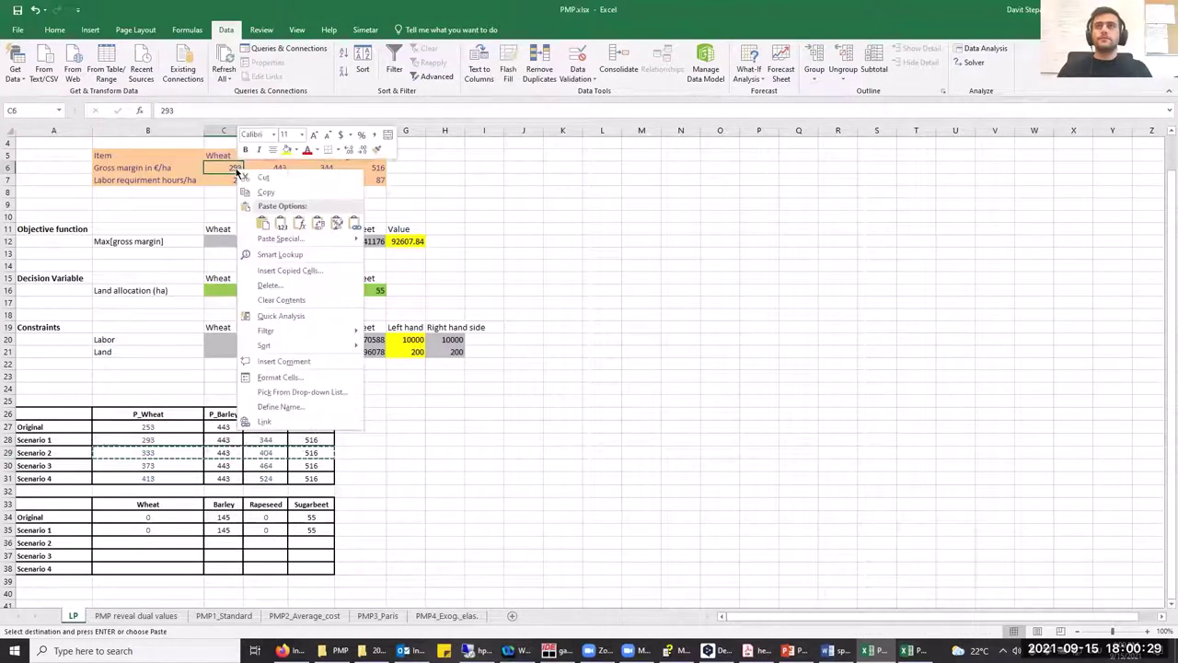
{"action": "left_click", "coordinate": [279, 219]}
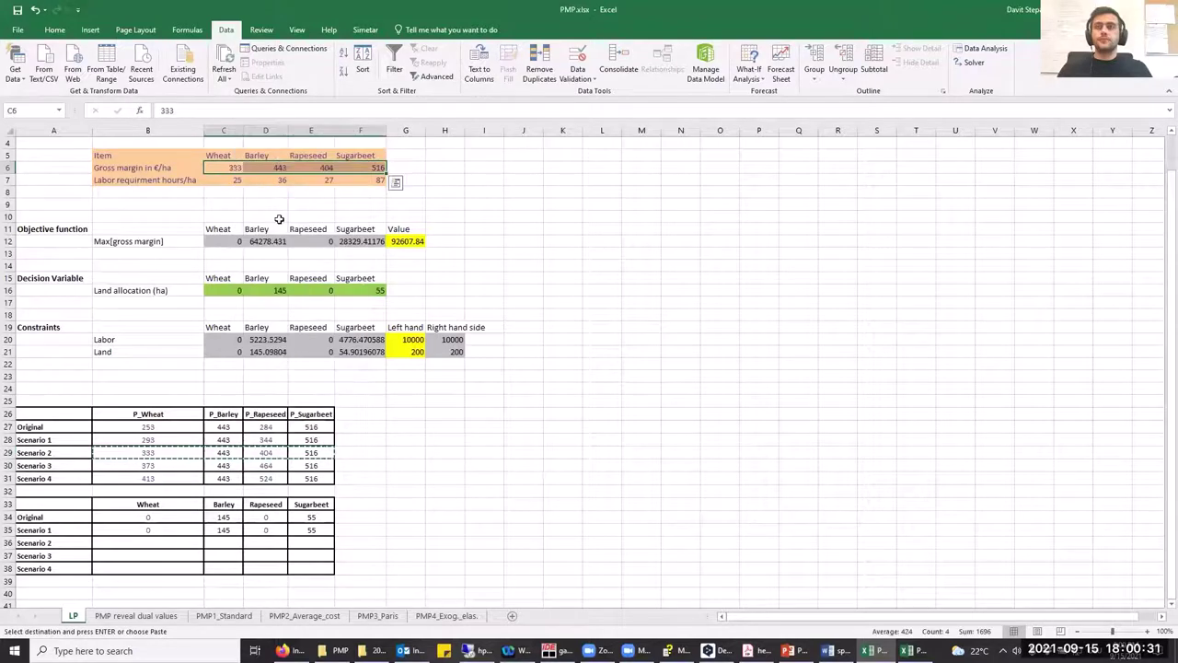
{"action": "key", "text": "Escape"}
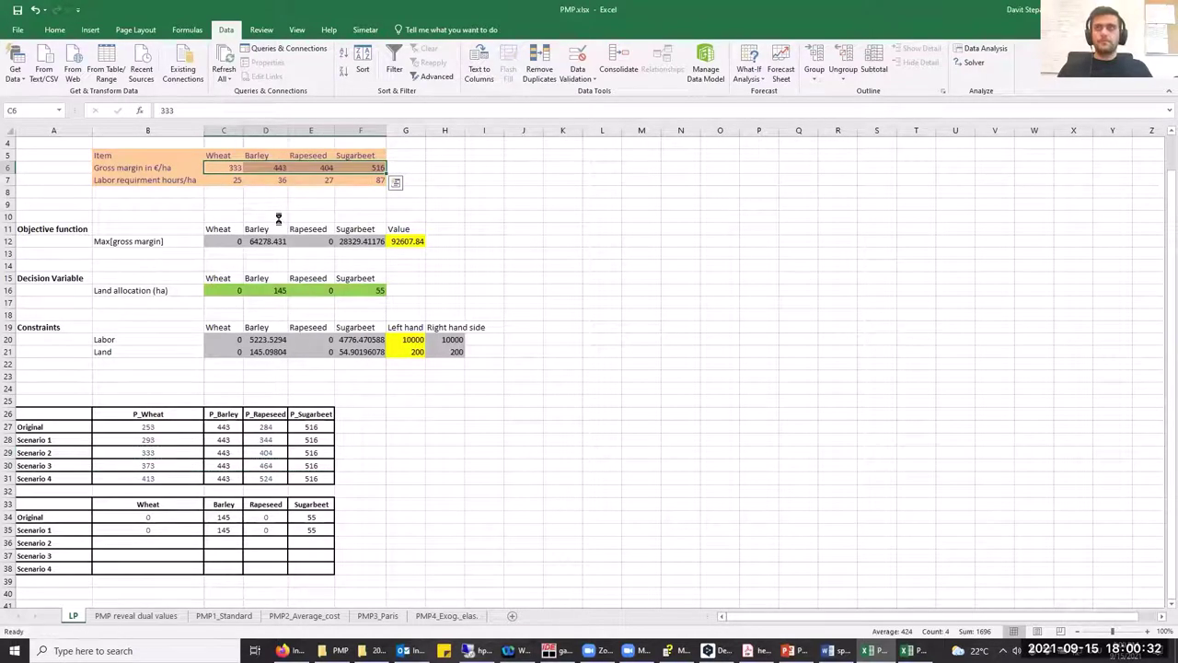
Step: Solve the model again for the Scenario 2 gross margins, maximizing G12 with Simplex LP, and keep the Solver solution
{"action": "left_click", "coordinate": [405, 241]}
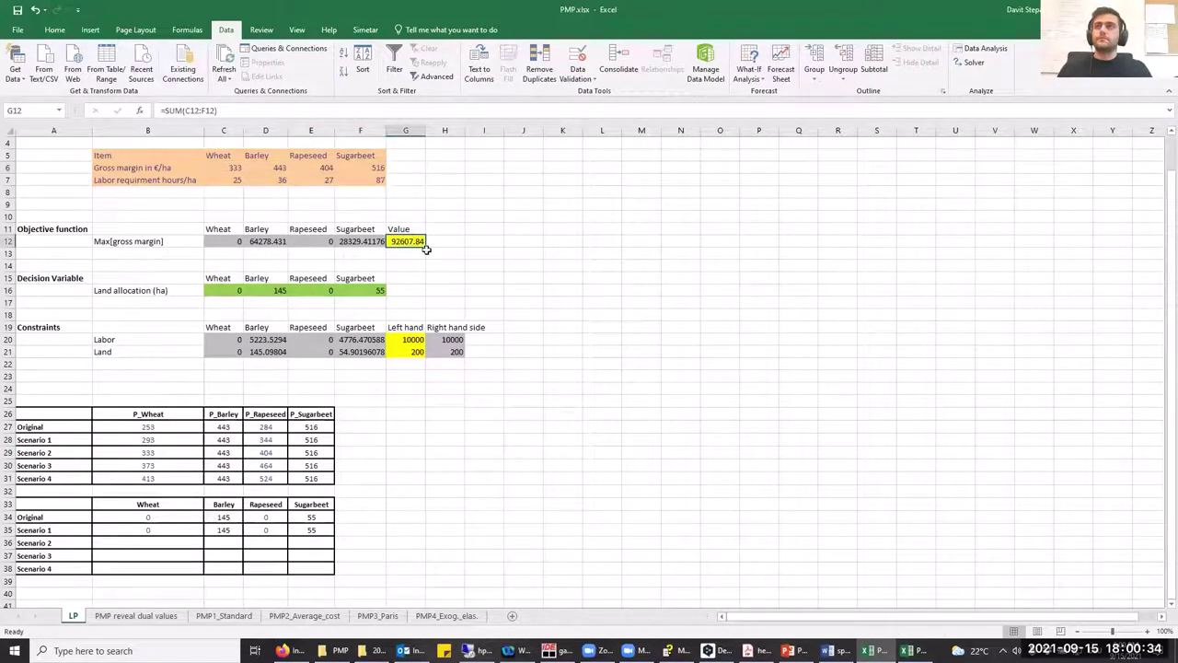
{"action": "left_click", "coordinate": [974, 62]}
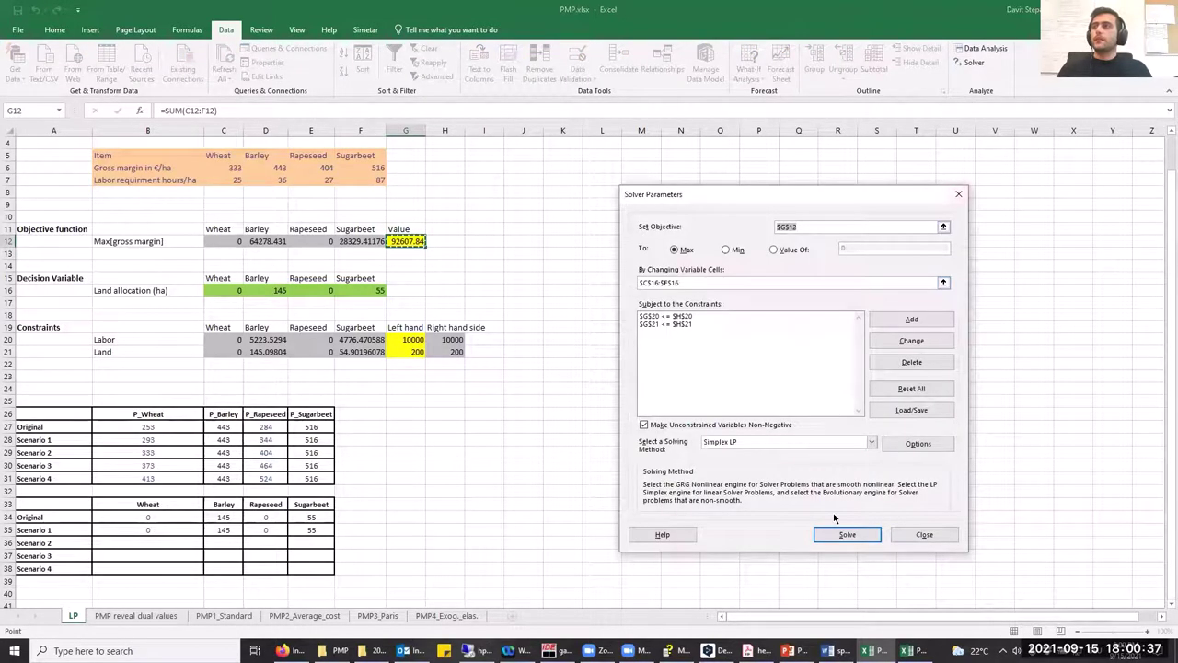
{"action": "left_click", "coordinate": [843, 535]}
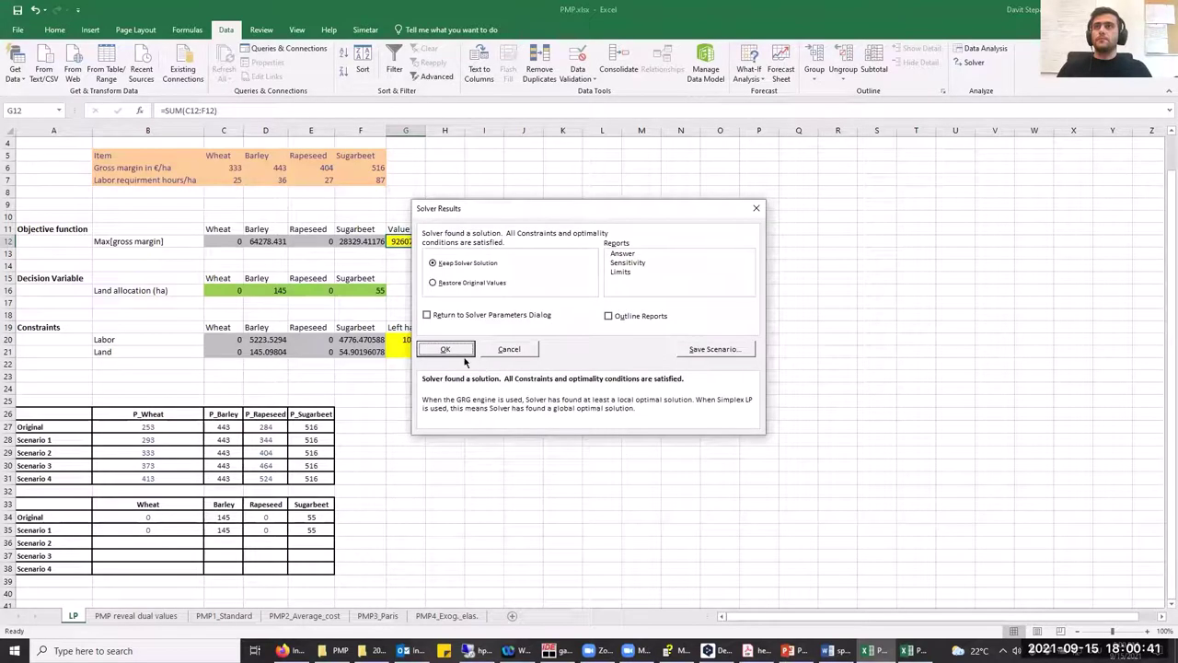
{"action": "left_click", "coordinate": [459, 353]}
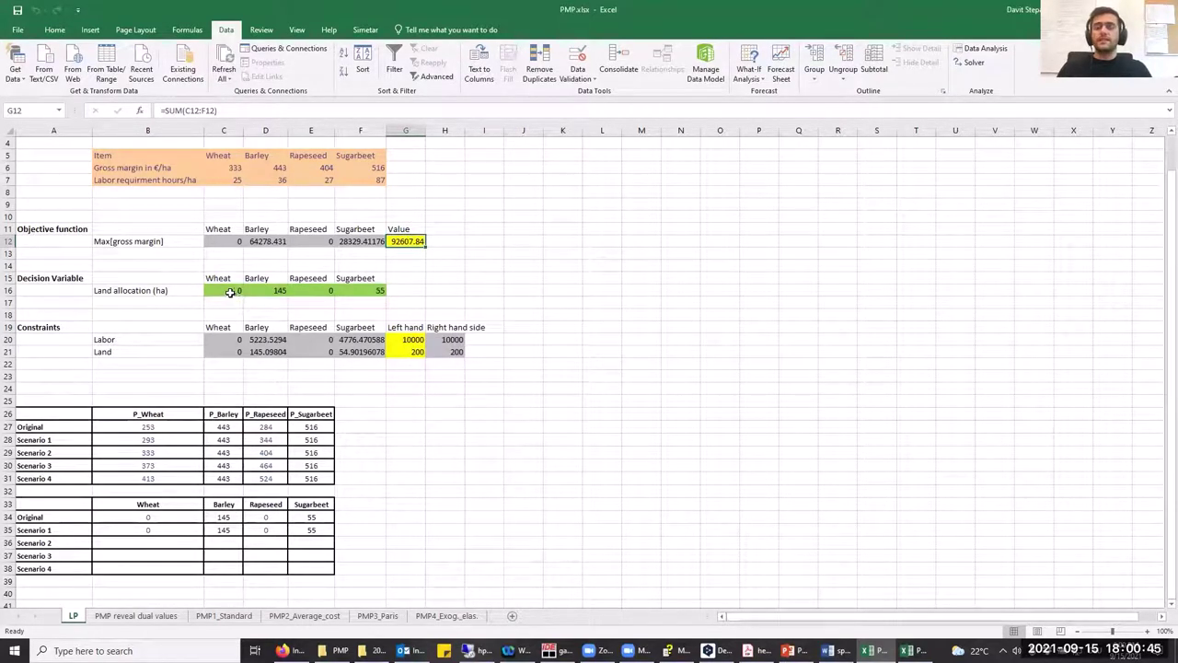
Step: Copy the land allocation C16:F16 and paste it as values into the Scenario 2 row of the results table, starting at B36
{"action": "left_click_drag", "start_coordinate": [242, 293], "coordinate": [353, 291]}
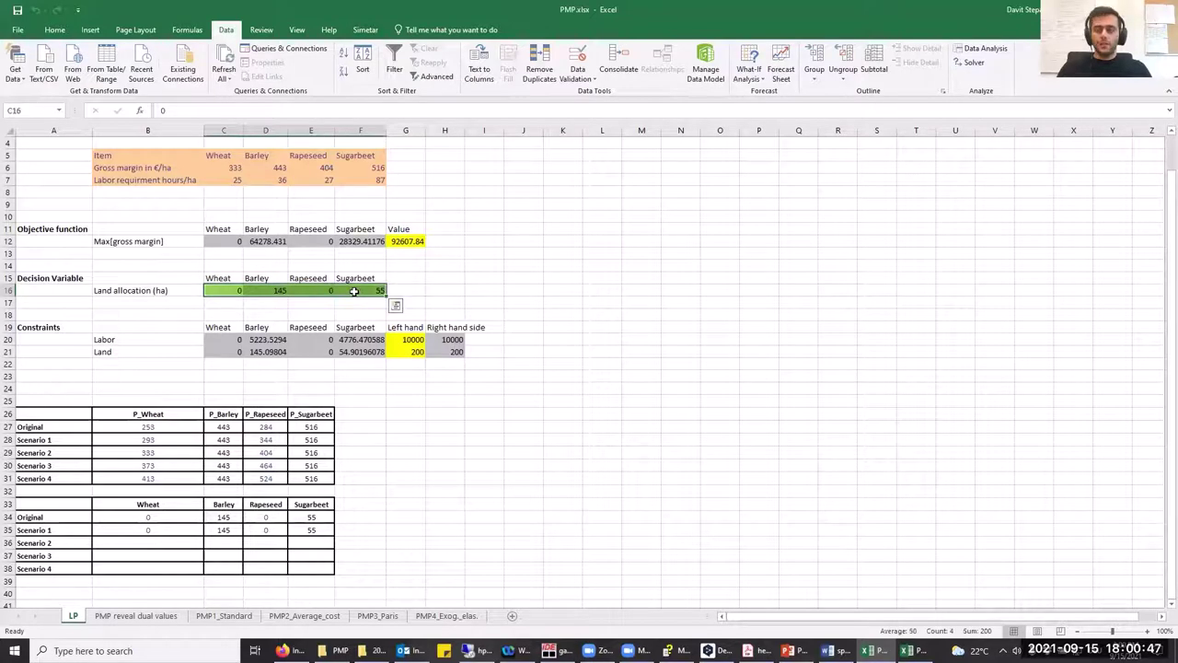
{"action": "key", "text": "ctrl+c"}
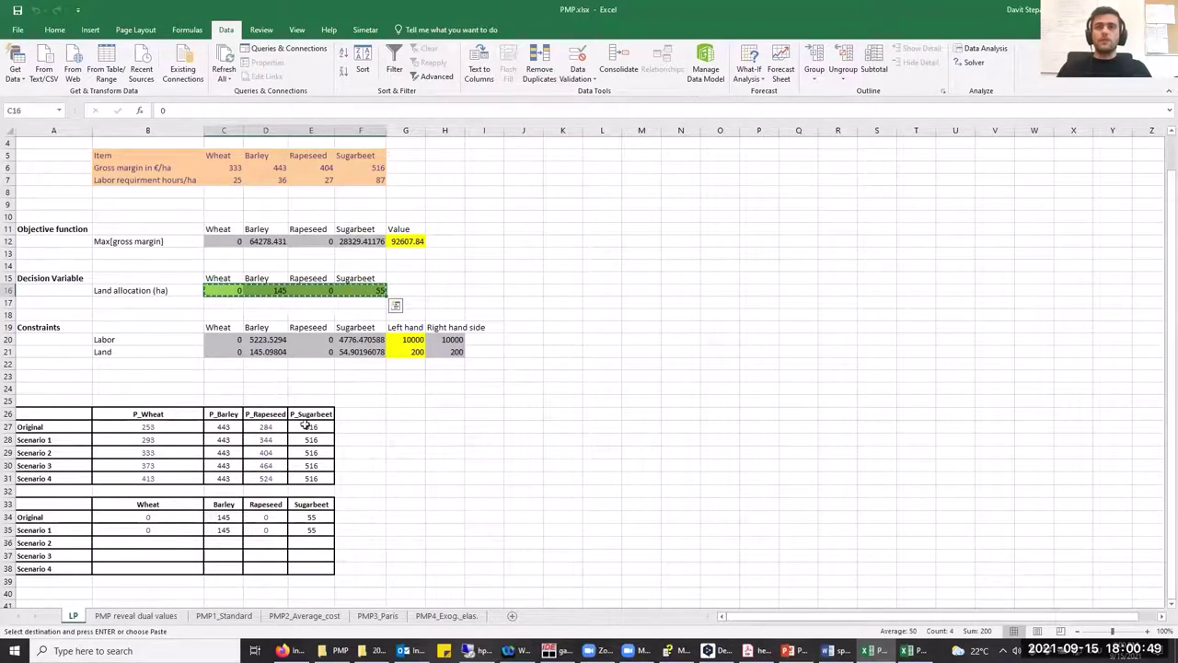
{"action": "right_click", "coordinate": [186, 541]}
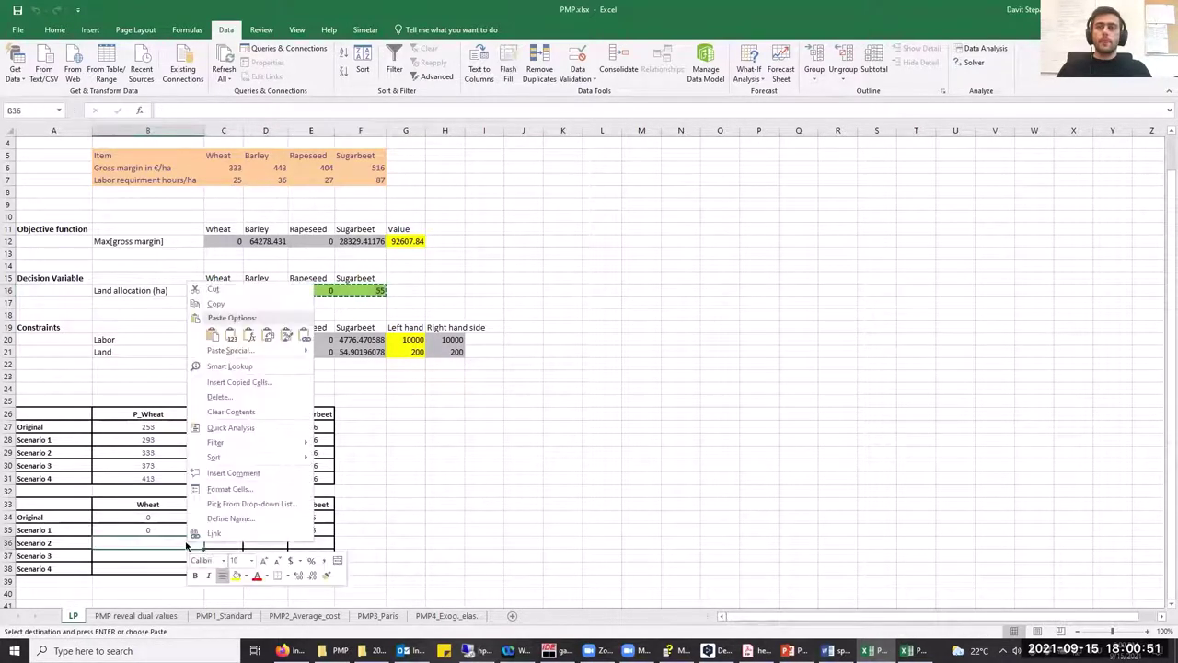
{"action": "left_click", "coordinate": [232, 336]}
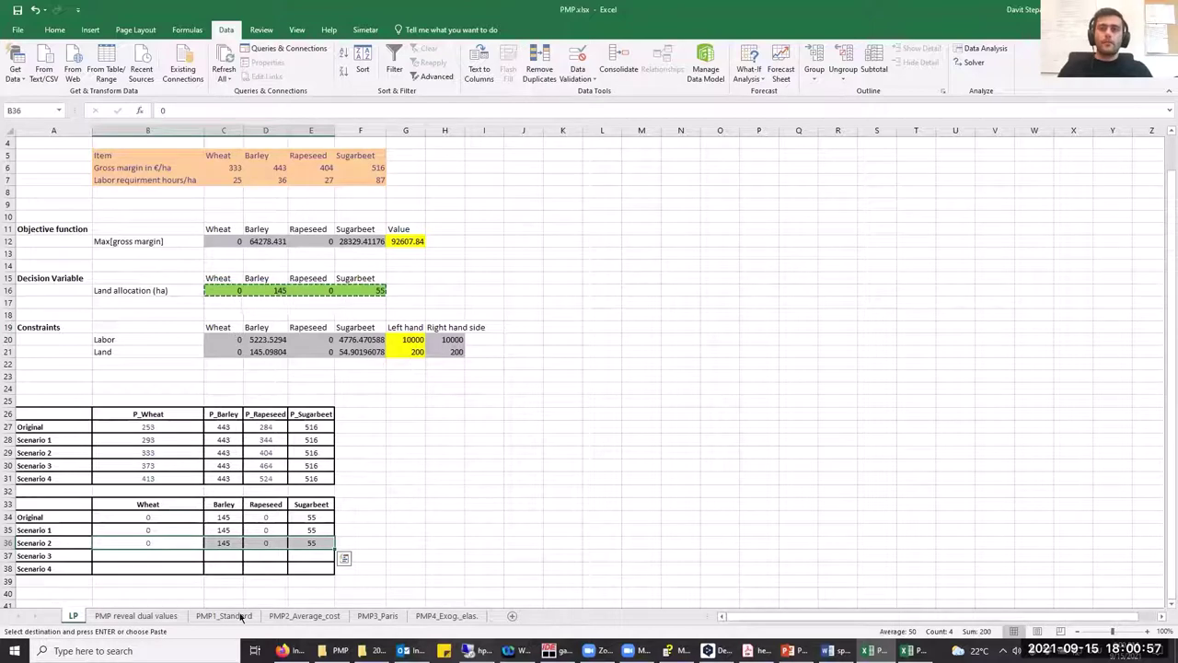
{"action": "left_click", "coordinate": [186, 560]}
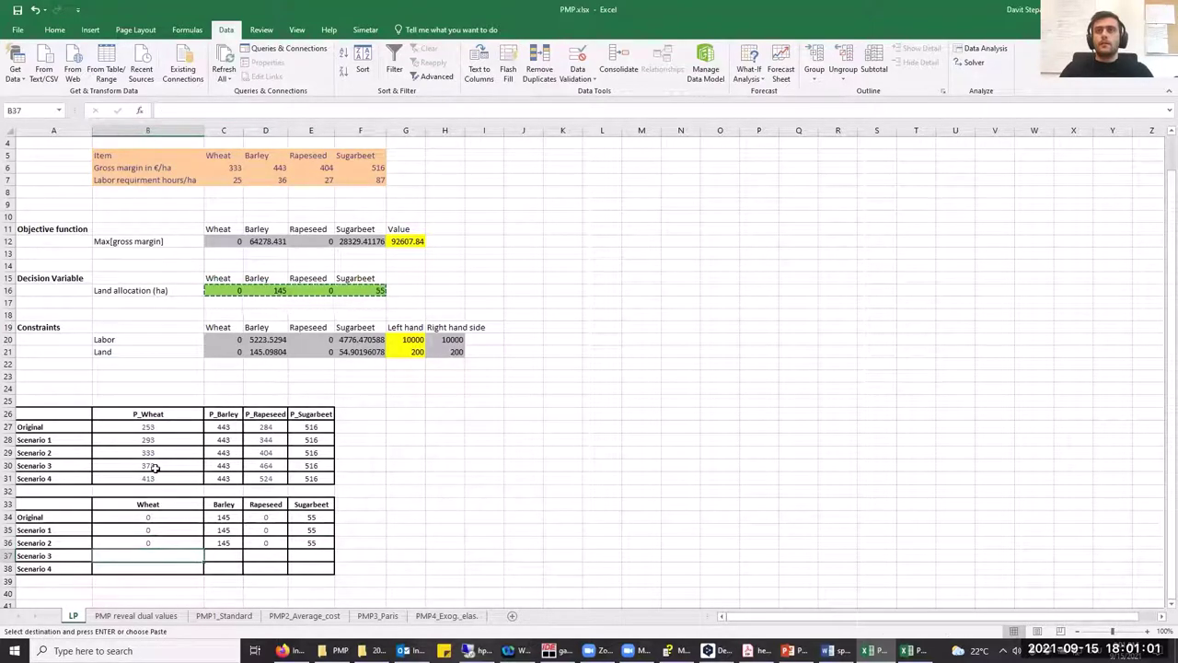
Step: Copy the Scenario 3 gross margins B30:E30 and paste them as values into the Gross margin row, starting at C6
{"action": "left_click_drag", "start_coordinate": [163, 468], "coordinate": [313, 466]}
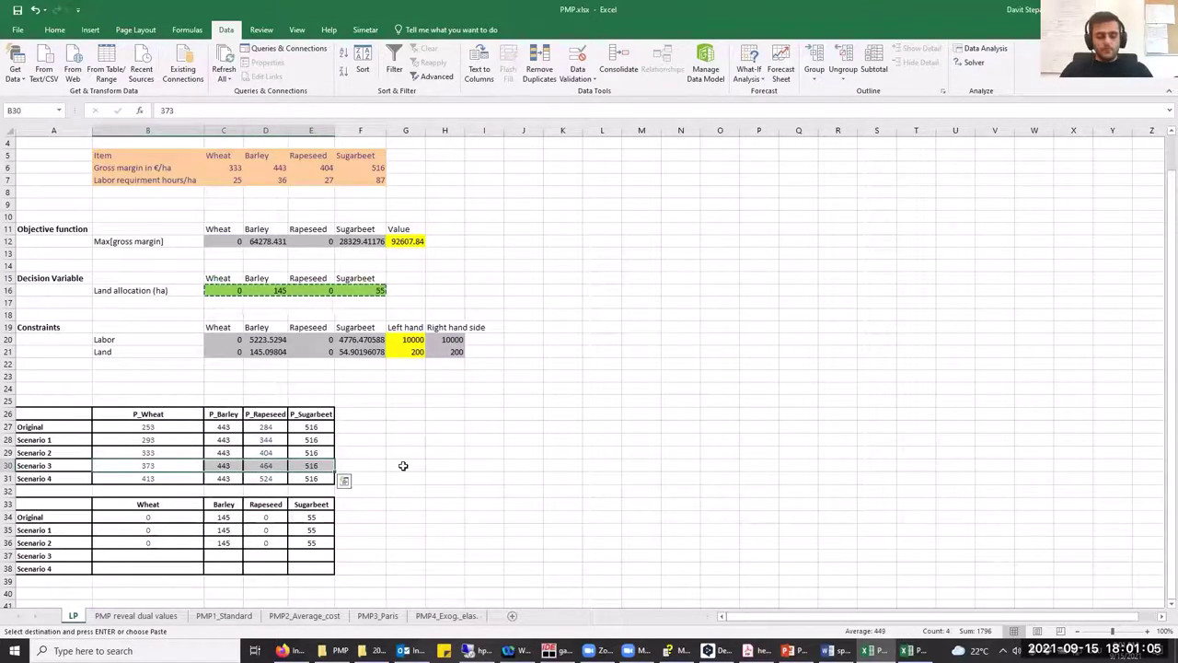
{"action": "key", "text": "ctrl+c"}
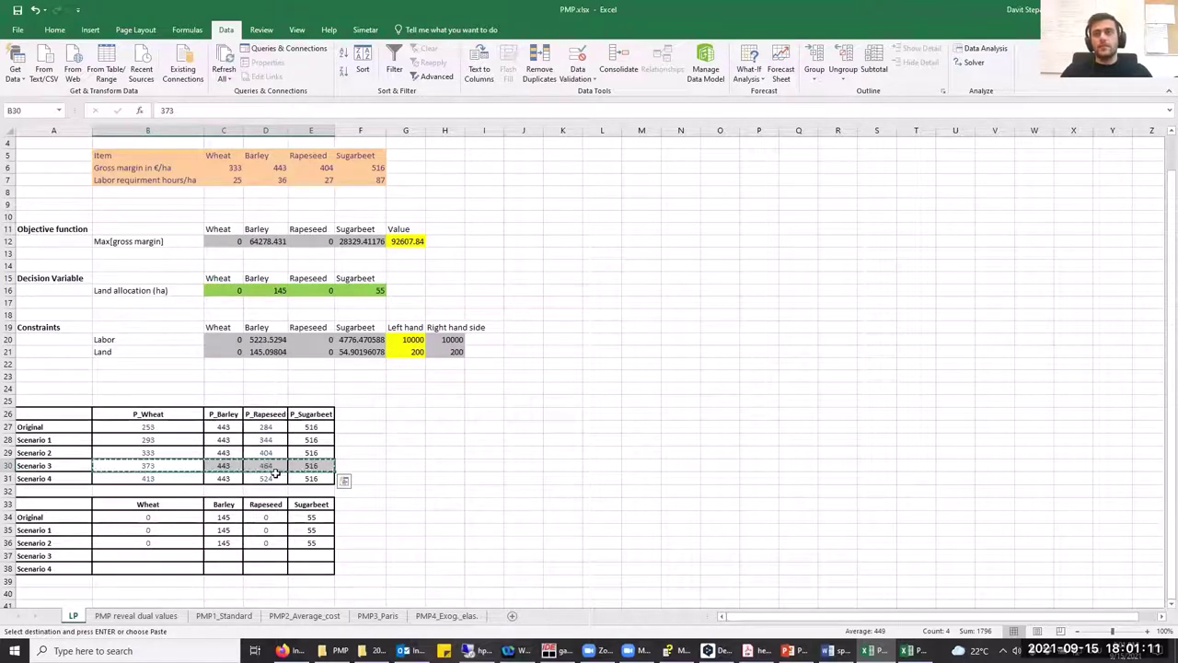
{"action": "left_click", "coordinate": [235, 168]}
{"action": "right_click", "coordinate": [234, 167]}
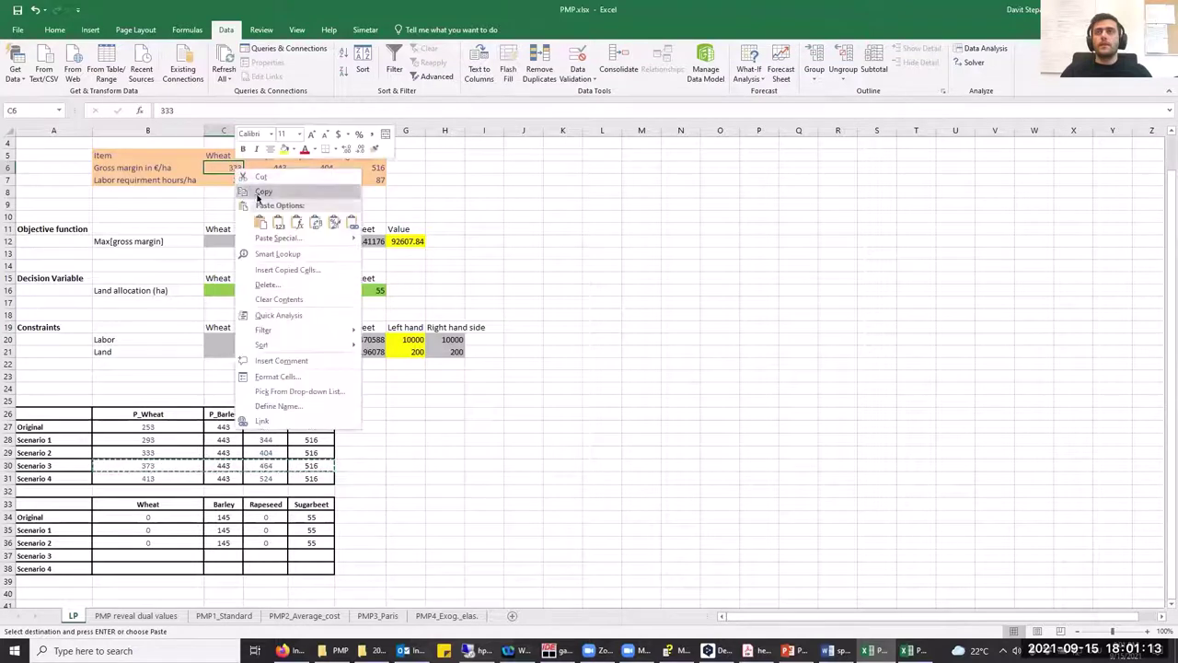
{"action": "left_click", "coordinate": [279, 219]}
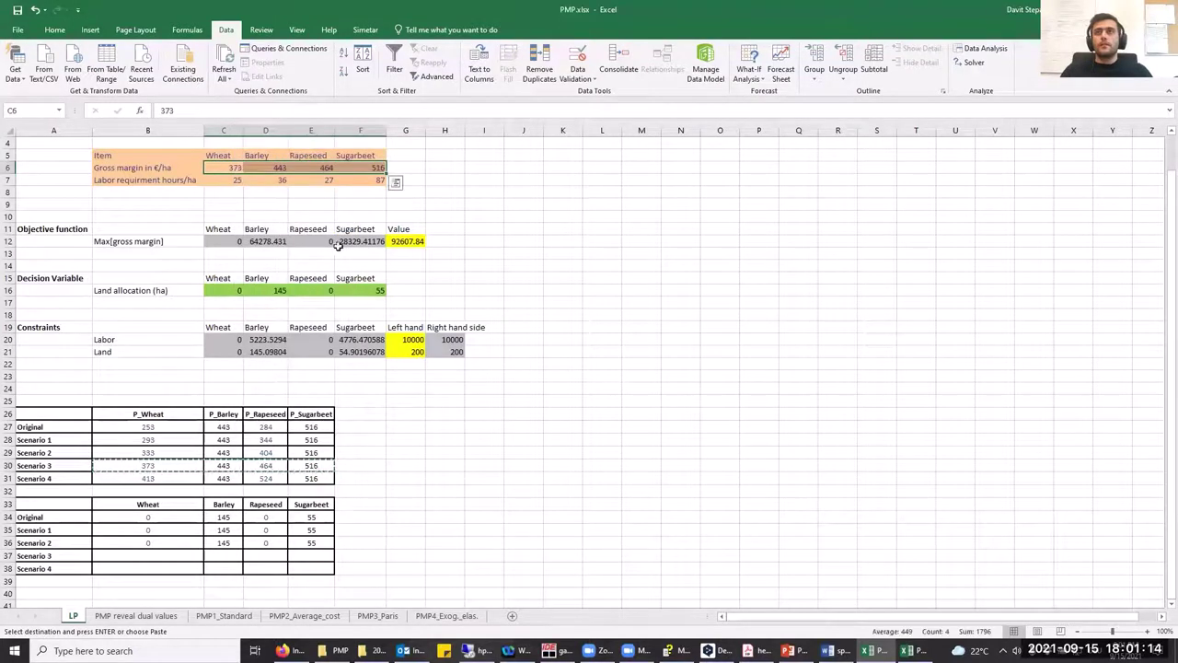
{"action": "key", "text": "Escape"}
Step: Solve the model for the Scenario 3 gross margins, maximizing G12 with Simplex LP, and keep the Solver solution
{"action": "left_click", "coordinate": [416, 241]}
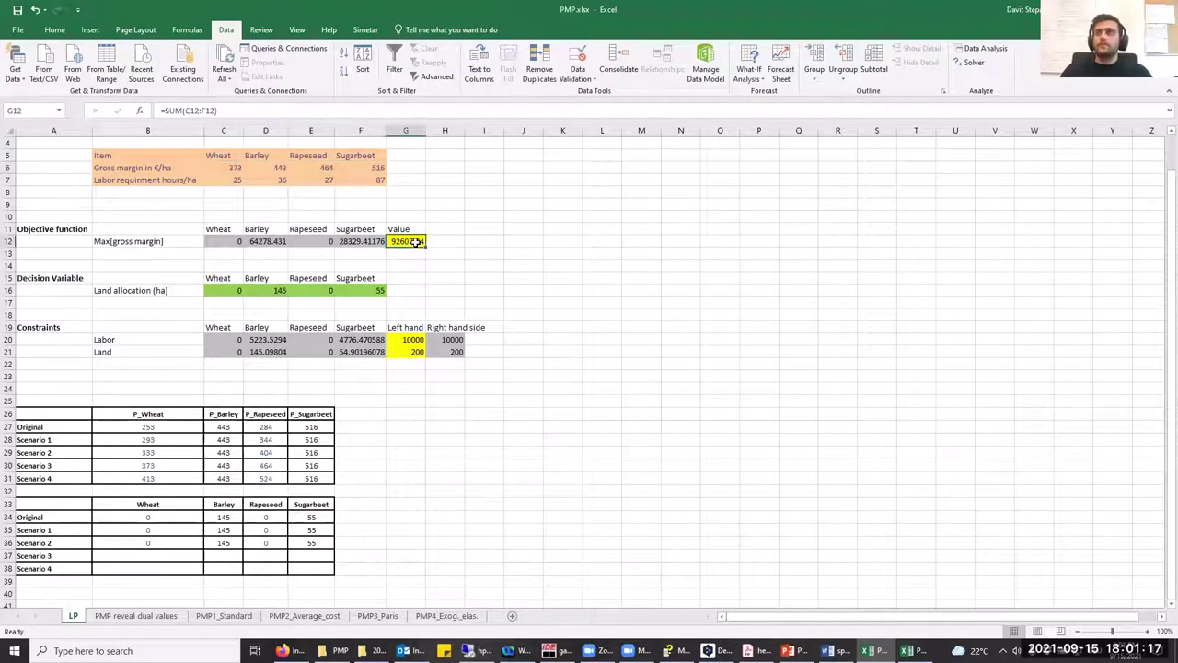
{"action": "left_click", "coordinate": [974, 62]}
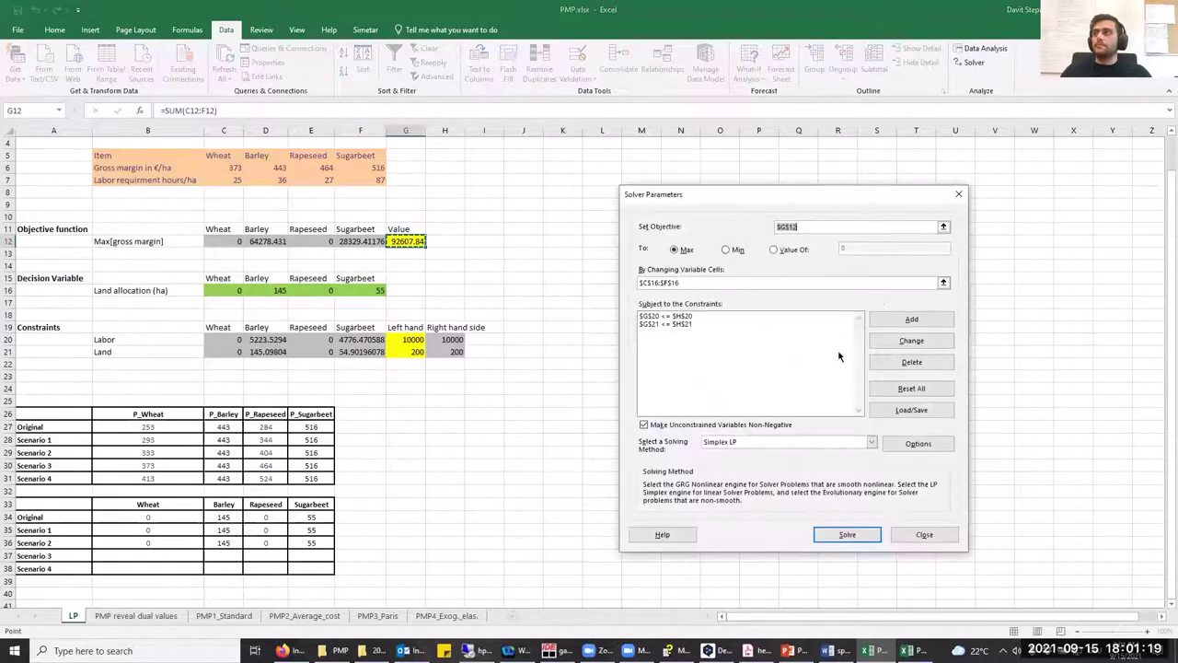
{"action": "left_click", "coordinate": [850, 534]}
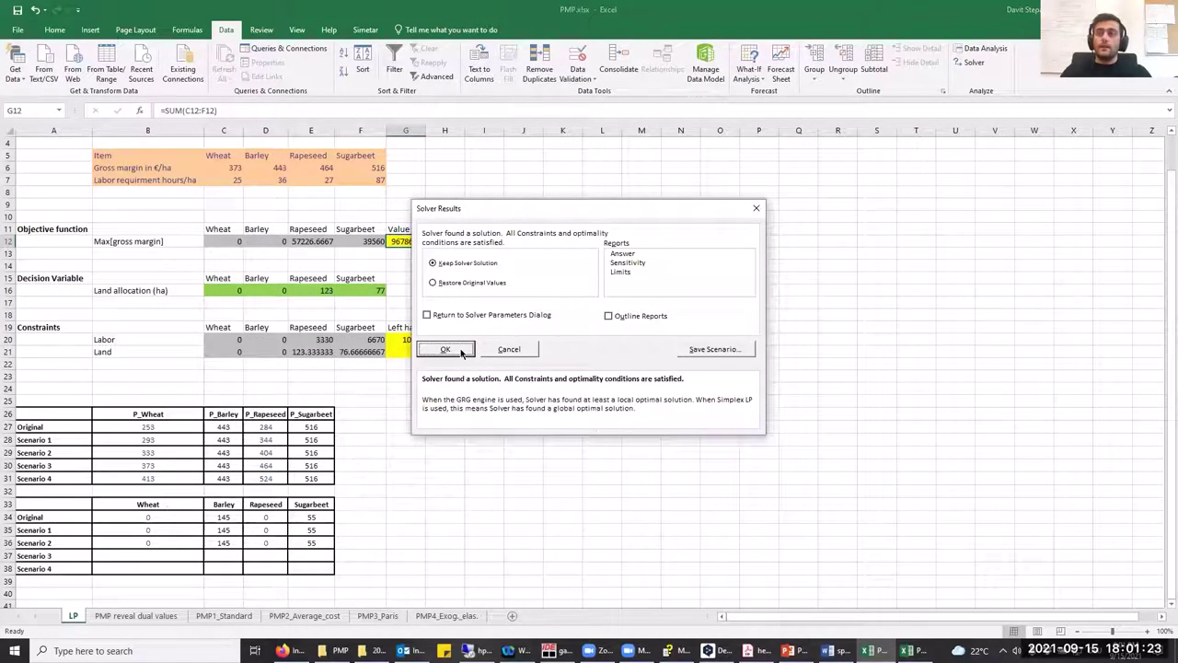
{"action": "left_click", "coordinate": [445, 350]}
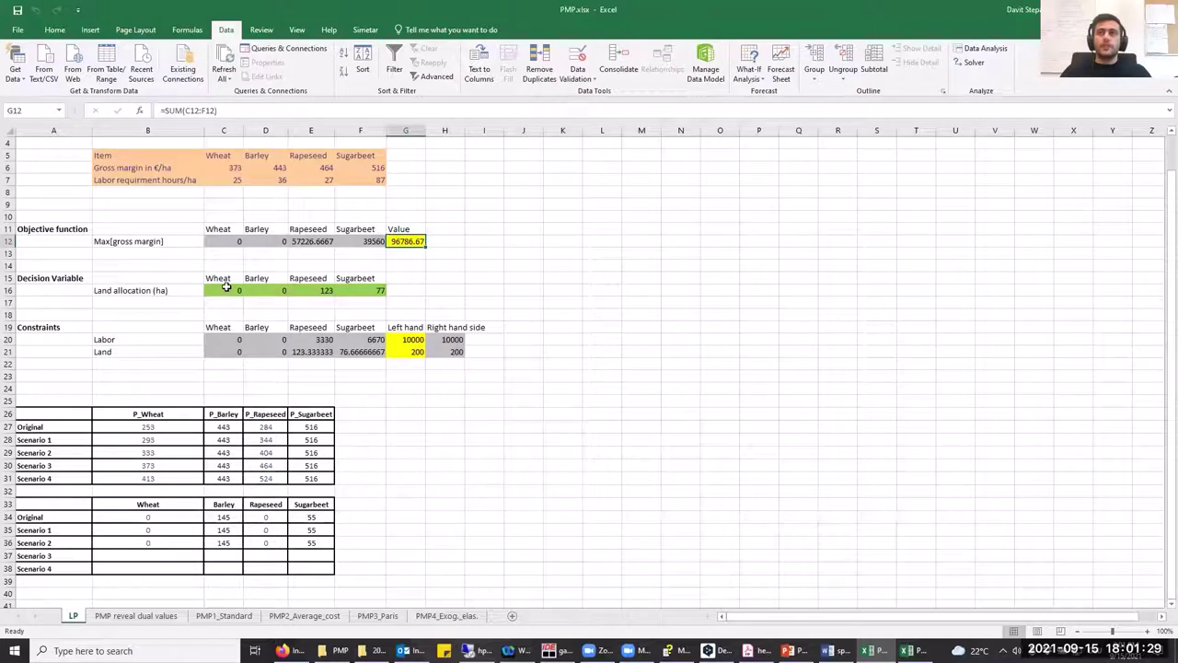
Step: Copy the land allocation C16:F16 and paste it as values into the Scenario 3 row of the results table, starting at B37
{"action": "left_click_drag", "start_coordinate": [226, 287], "coordinate": [355, 291]}
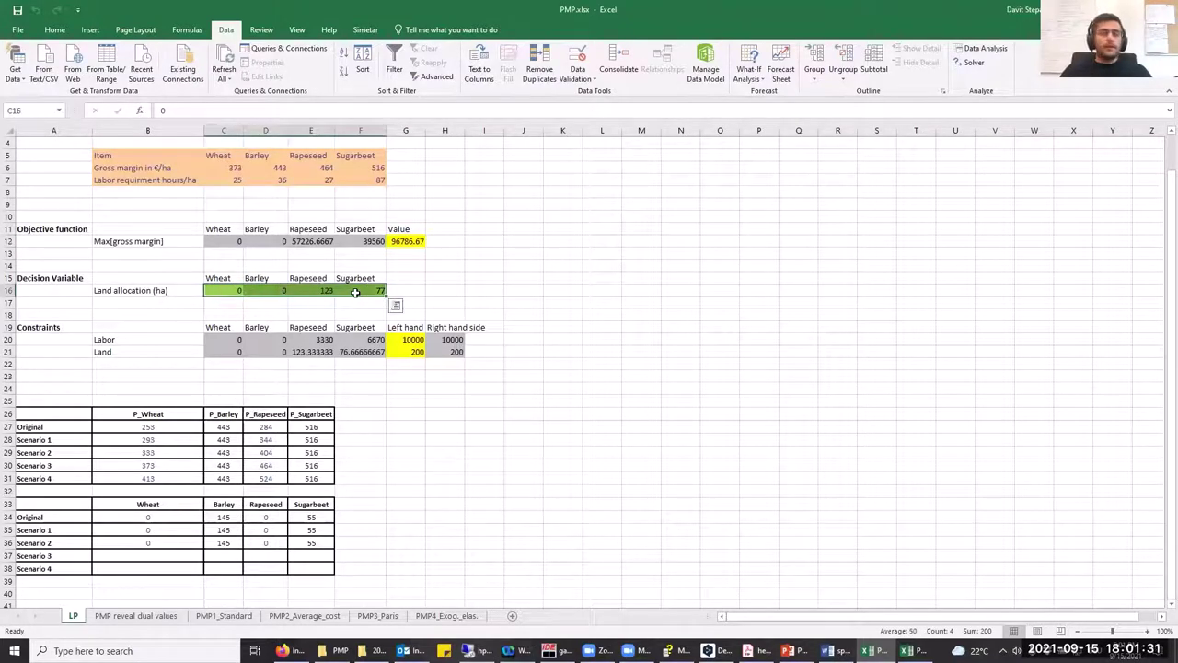
{"action": "key", "text": "ctrl+c"}
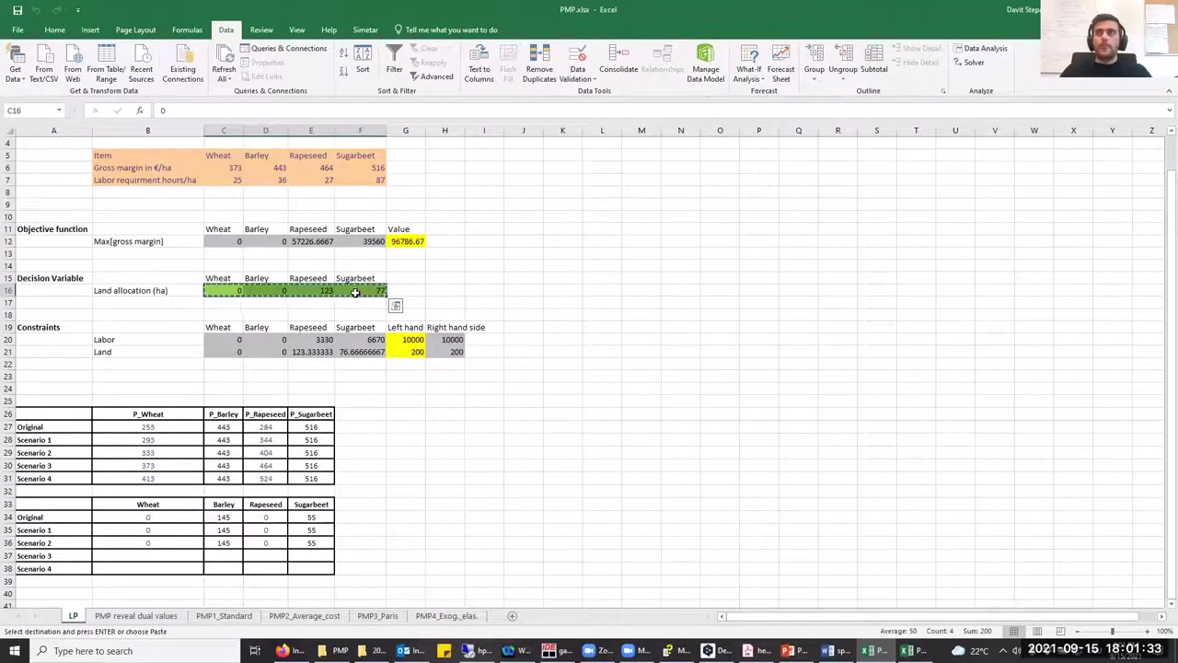
{"action": "left_click", "coordinate": [174, 557]}
{"action": "right_click", "coordinate": [174, 557]}
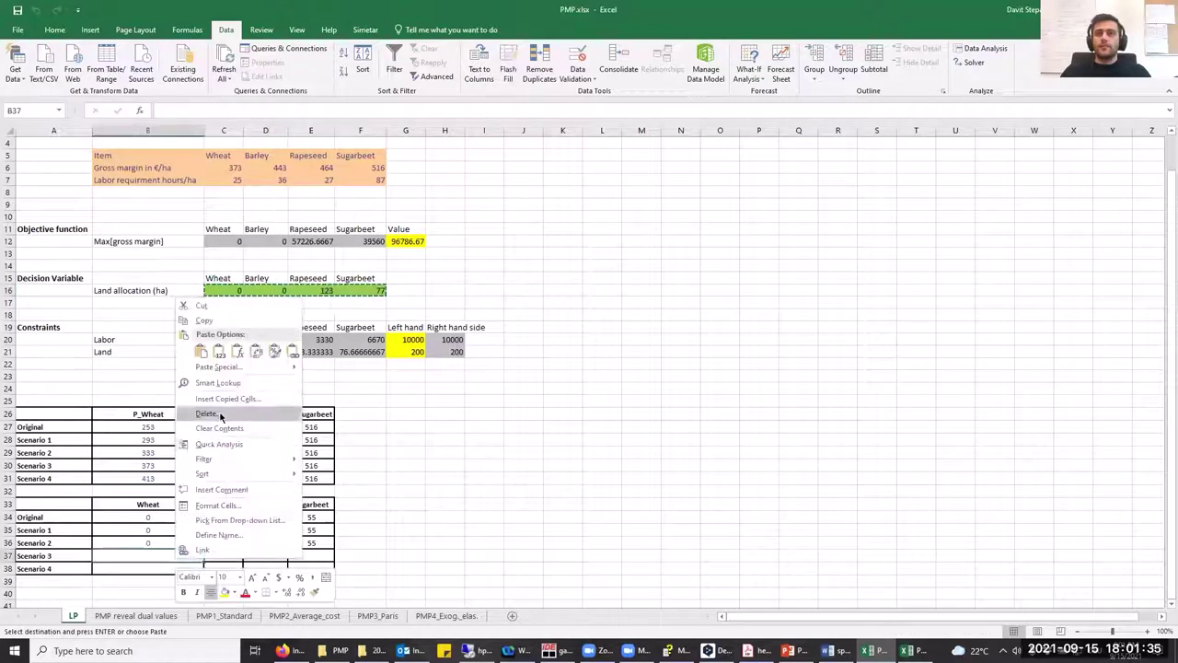
{"action": "left_click", "coordinate": [225, 355]}
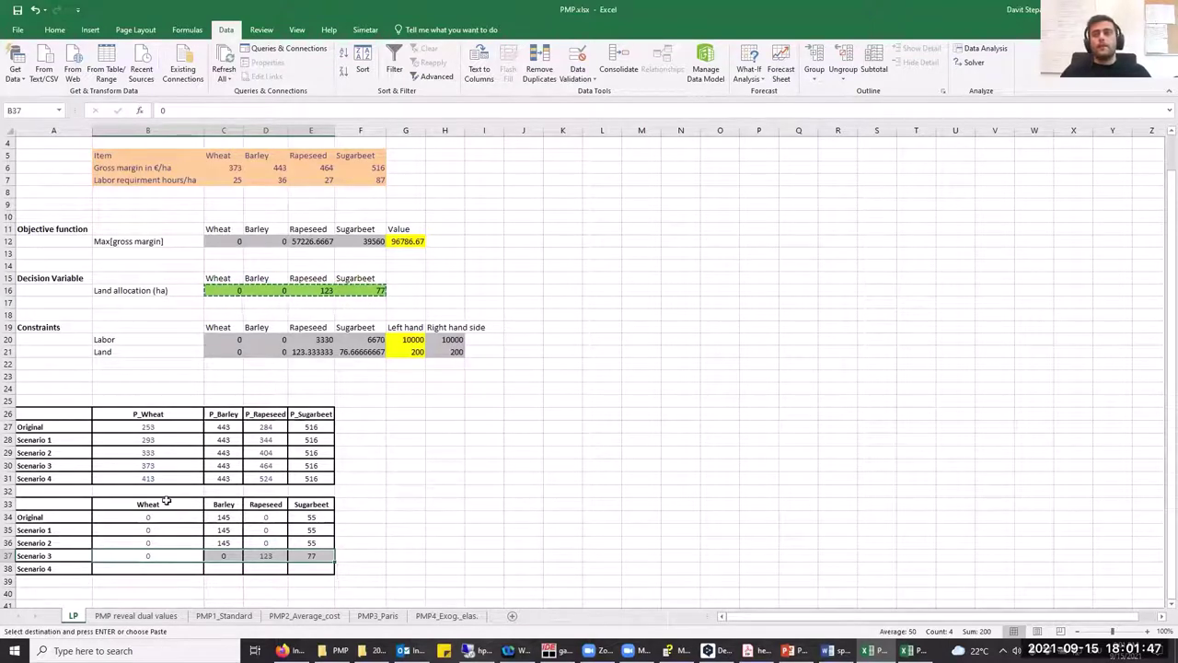
{"action": "key", "text": "Escape"}
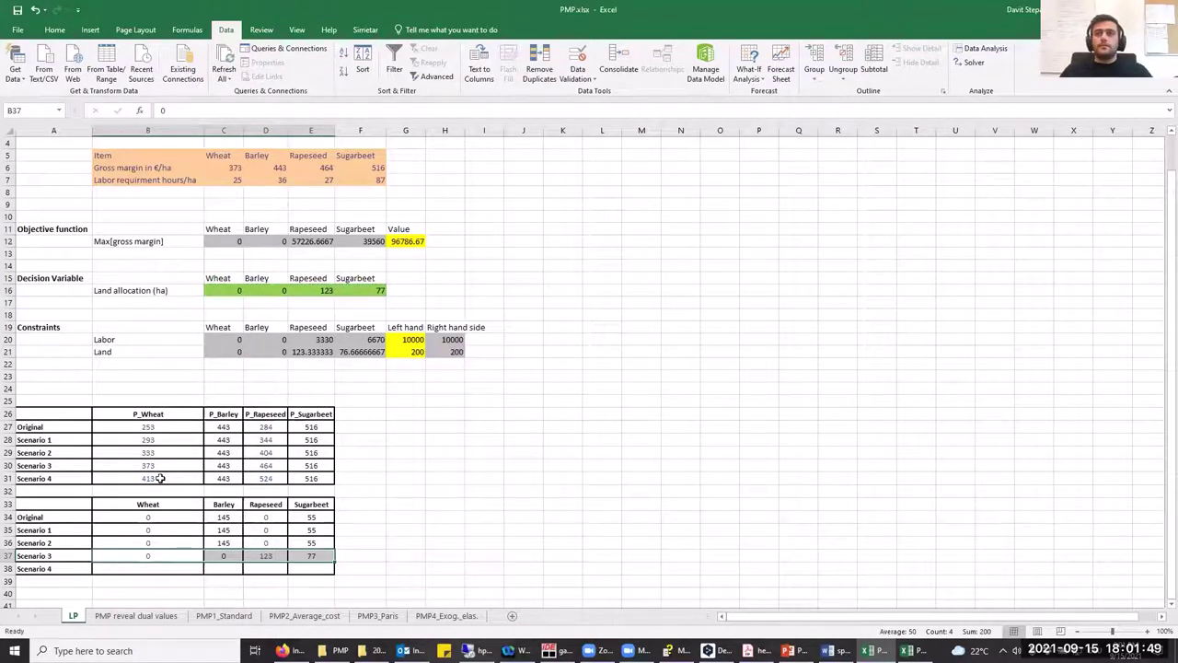
Step: Copy the Scenario 4 gross margins B31:E31 and paste them as values into the Gross margin row, starting at C6
{"action": "left_click_drag", "start_coordinate": [160, 477], "coordinate": [302, 478]}
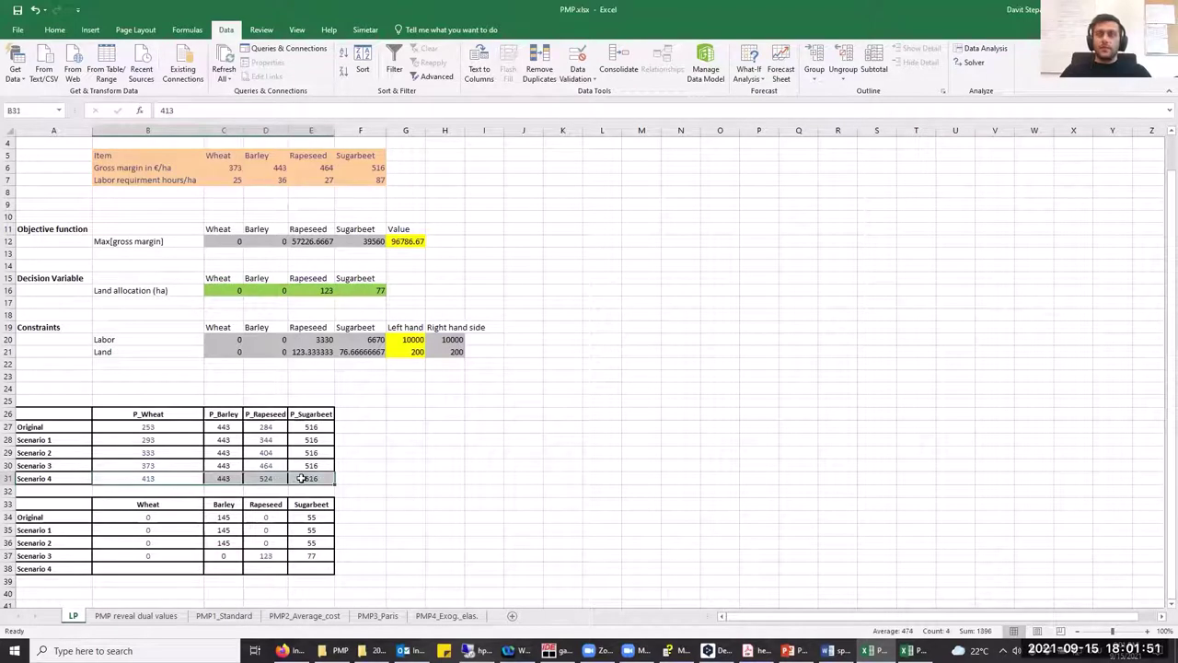
{"action": "key", "text": "ctrl+c"}
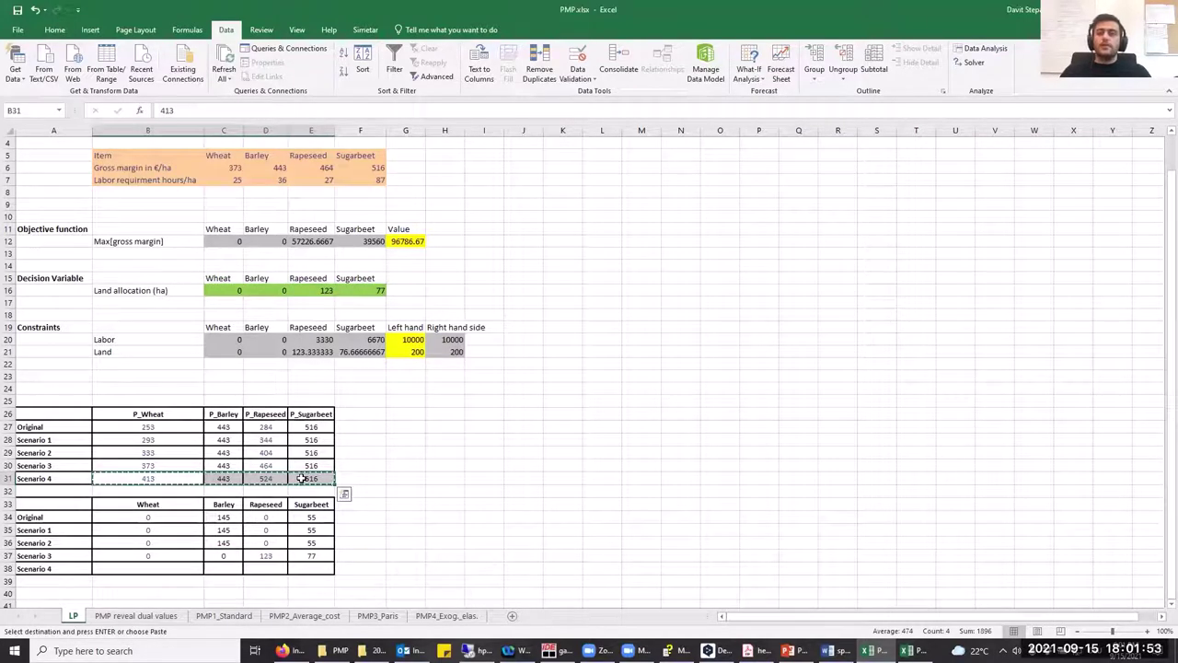
{"action": "right_click", "coordinate": [232, 169]}
{"action": "left_click", "coordinate": [277, 225]}
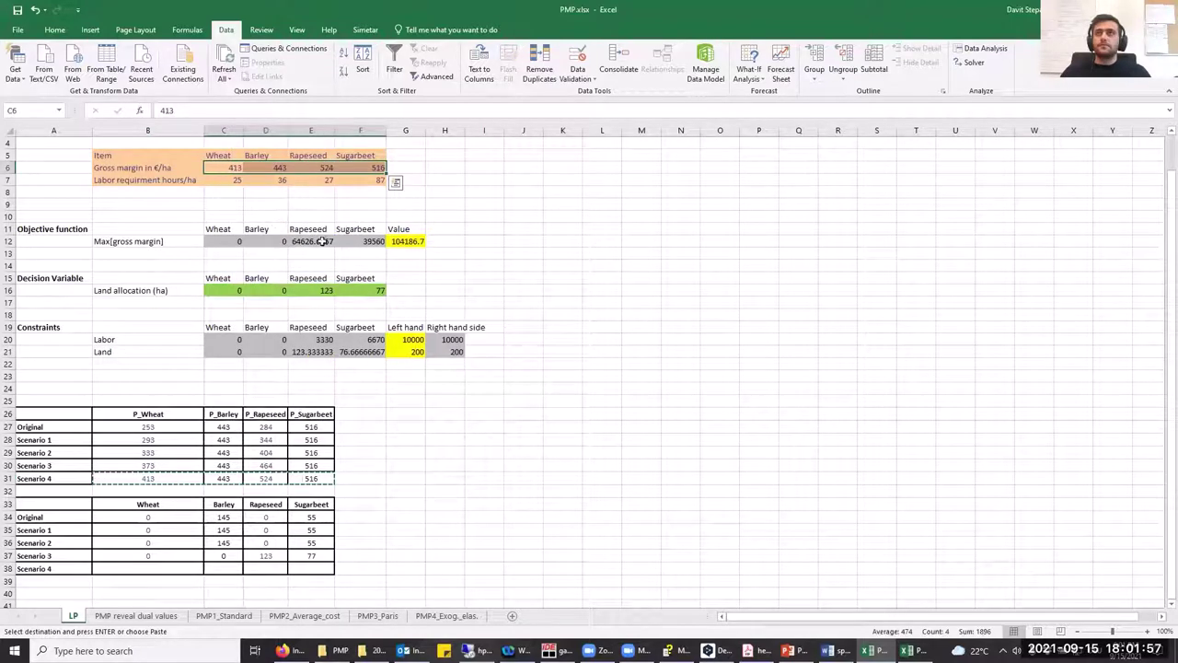
Step: Solve the model for the Scenario 4 gross margins, maximizing G12 with Simplex LP, and keep the Solver solution
{"action": "left_click", "coordinate": [405, 240]}
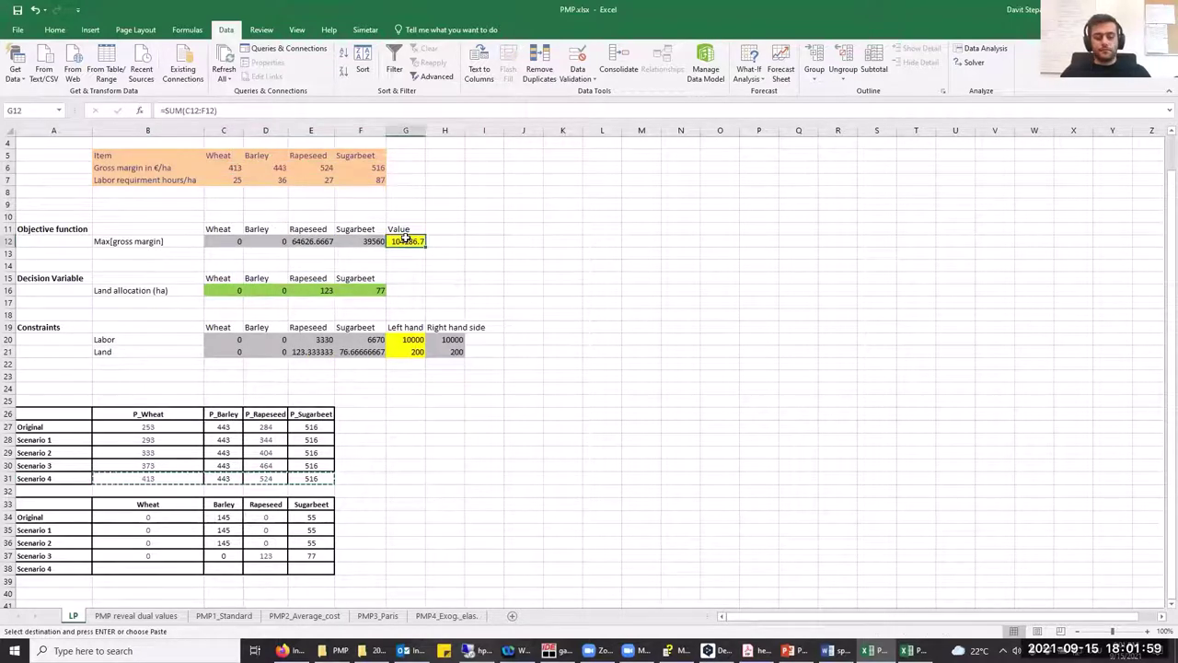
{"action": "key", "text": "Escape"}
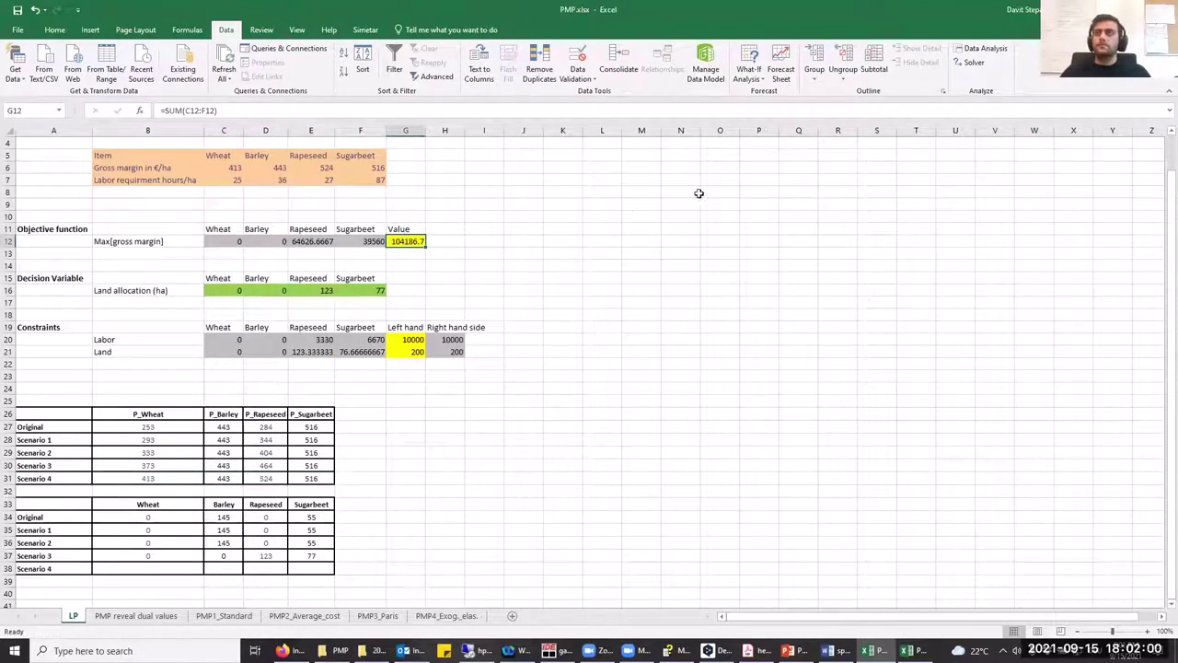
{"action": "left_click", "coordinate": [973, 60]}
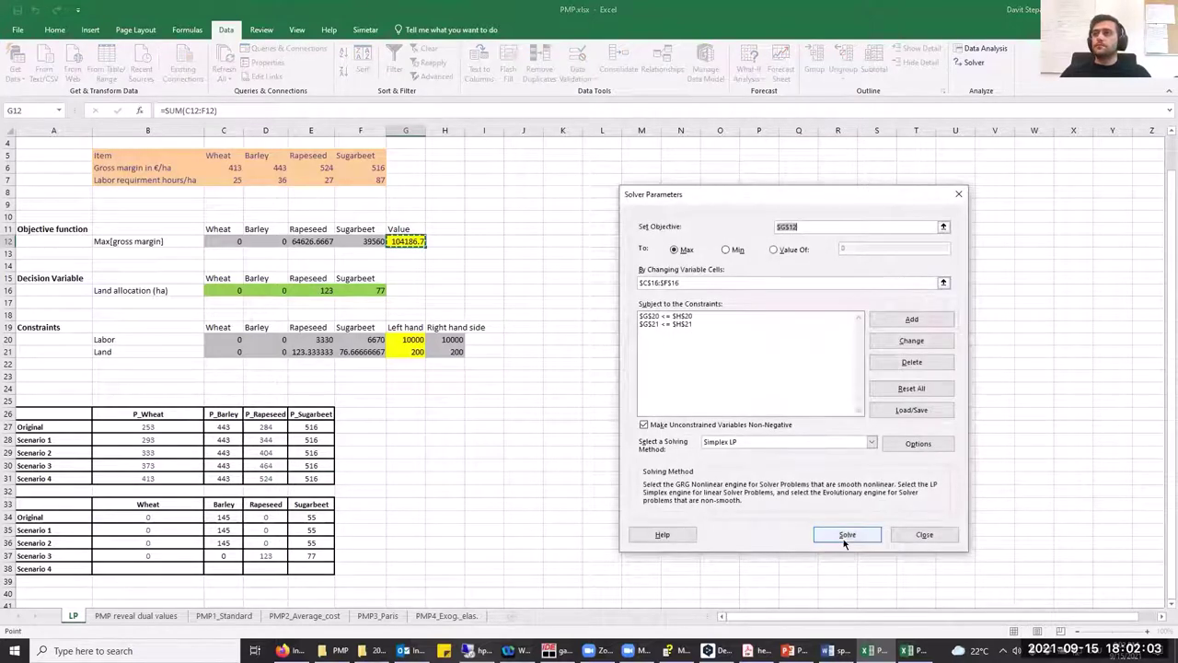
{"action": "left_click", "coordinate": [843, 539]}
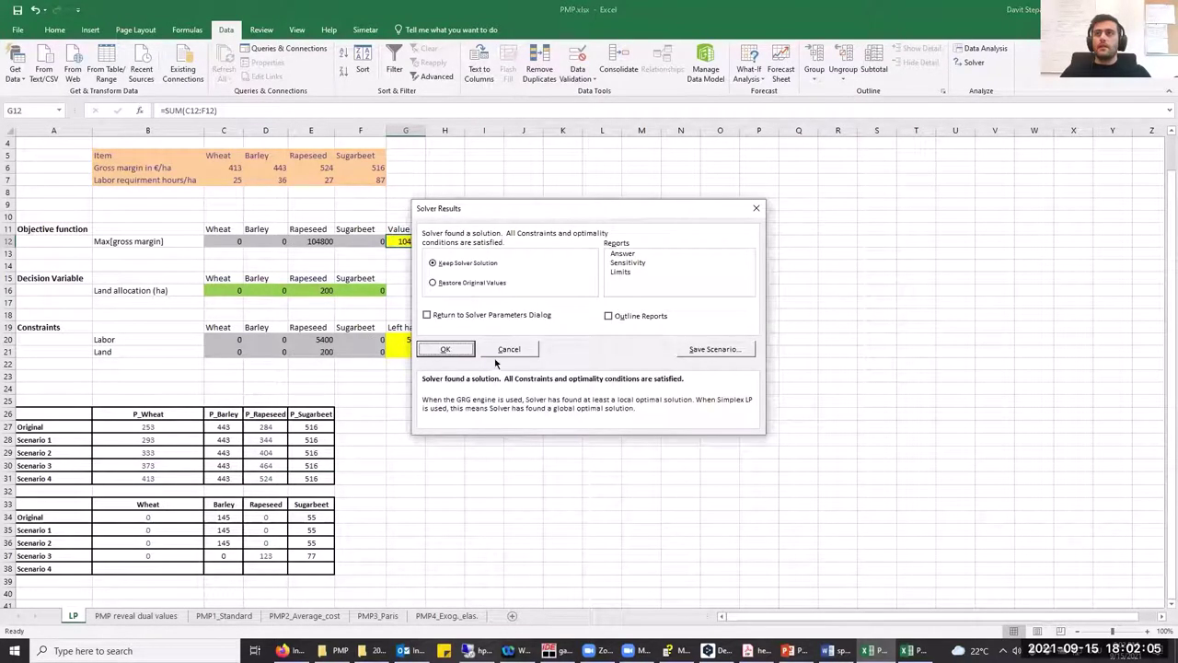
{"action": "left_click", "coordinate": [447, 349]}
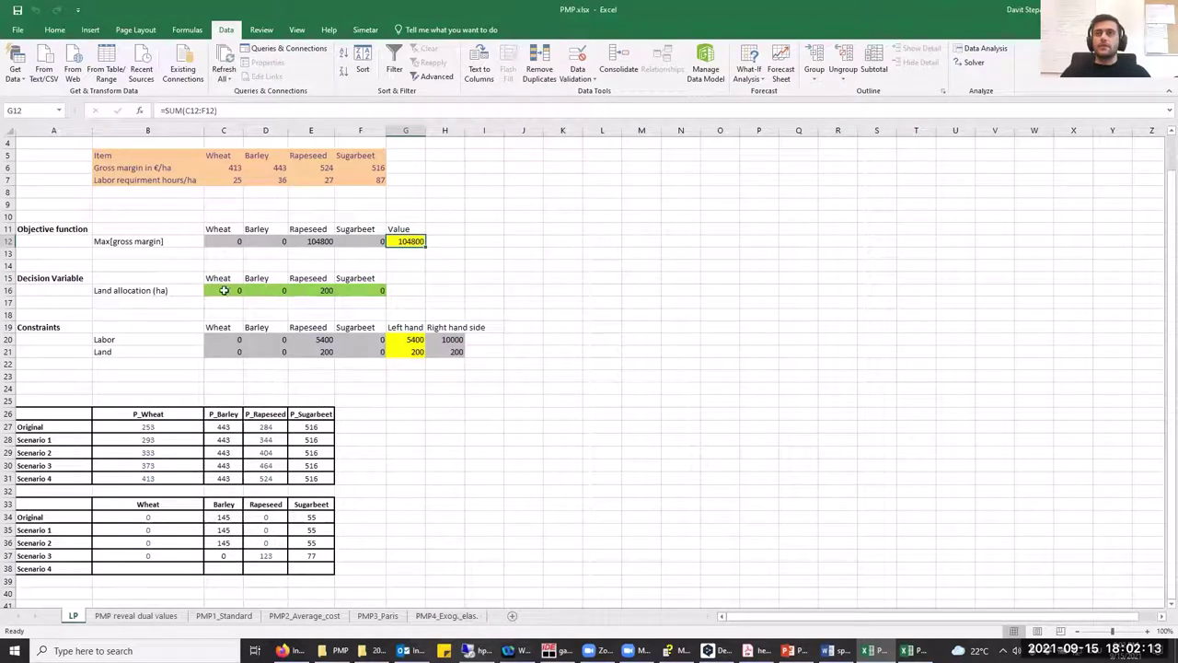
Step: Copy the land allocation C16:F16 and paste it as values into the Scenario 4 row of the results table, starting at B38
{"action": "left_click_drag", "start_coordinate": [226, 291], "coordinate": [350, 291]}
{"action": "key", "text": "ctrl+c"}
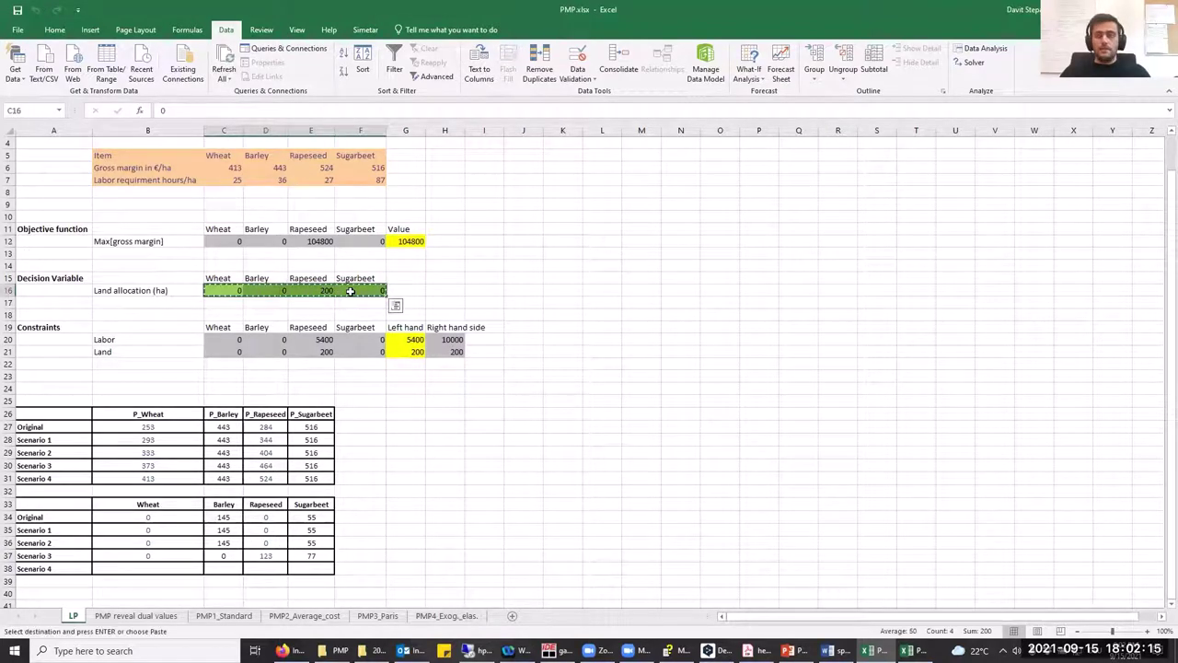
{"action": "right_click", "coordinate": [182, 567]}
{"action": "left_click", "coordinate": [224, 362]}
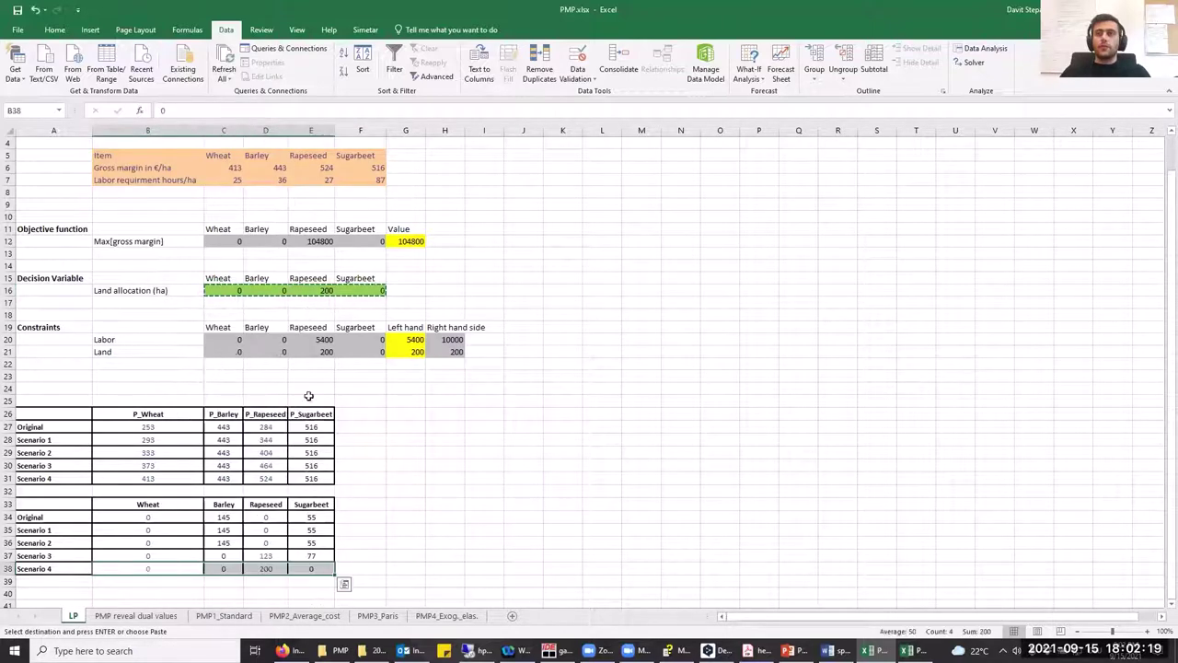
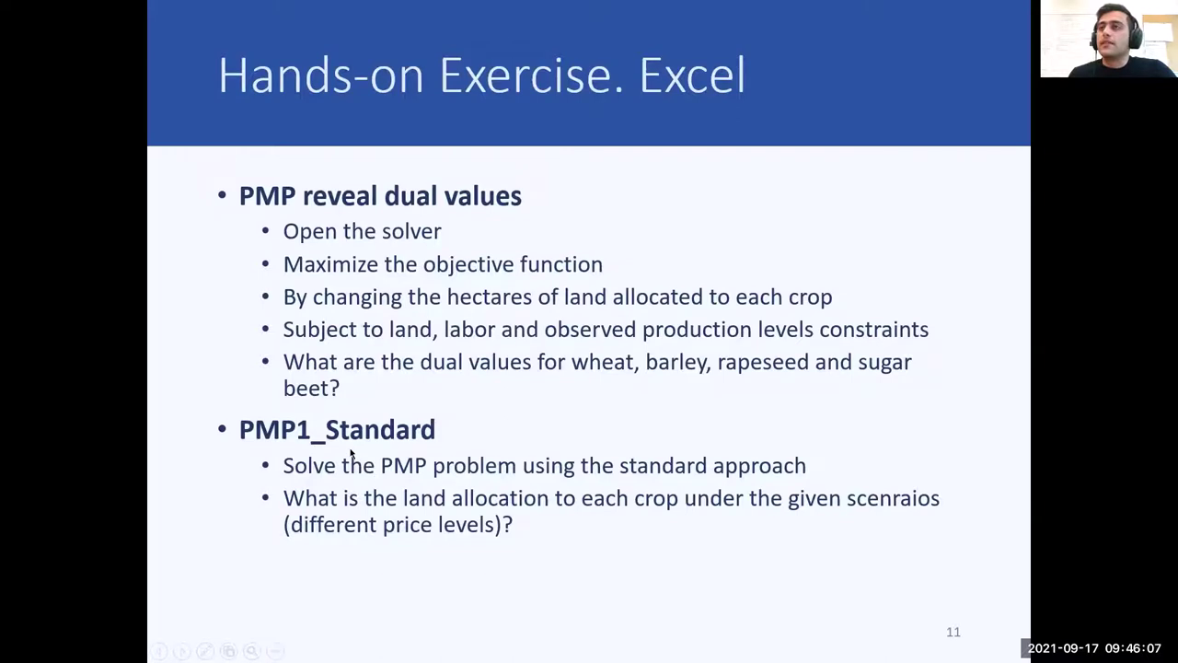
{"action": "key", "text": "Right"}
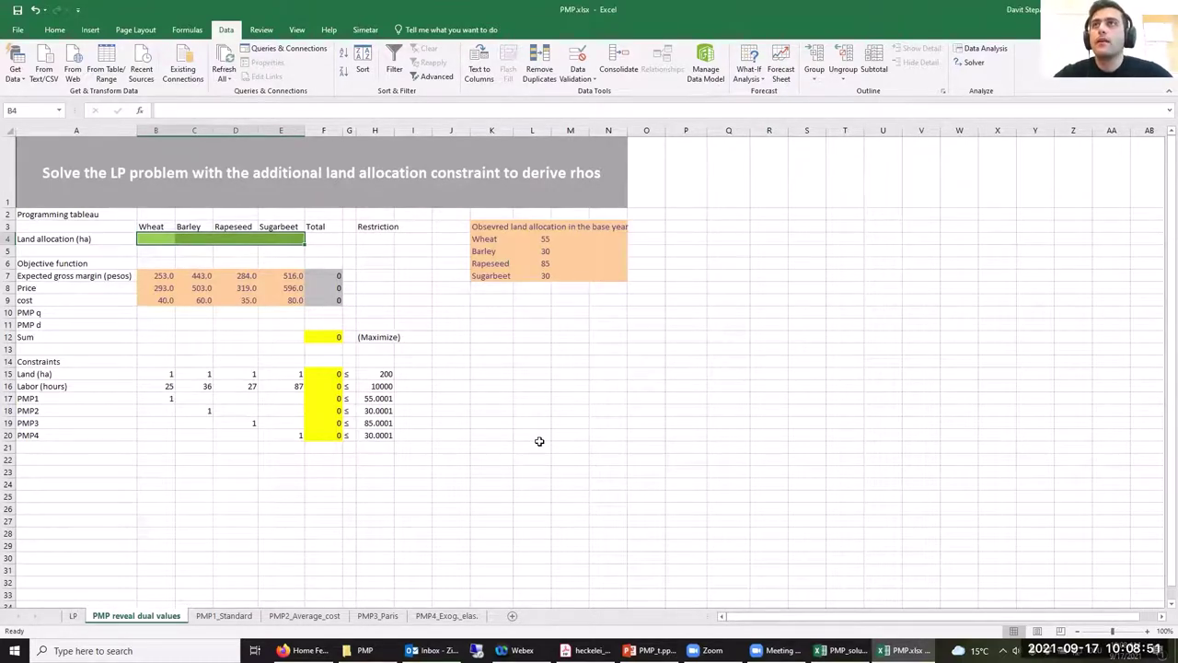
Step: Examine the objective sum formula in F12 and the observed base-year land allocations on the PMP reveal dual values sheet
{"action": "left_click", "coordinate": [539, 444]}
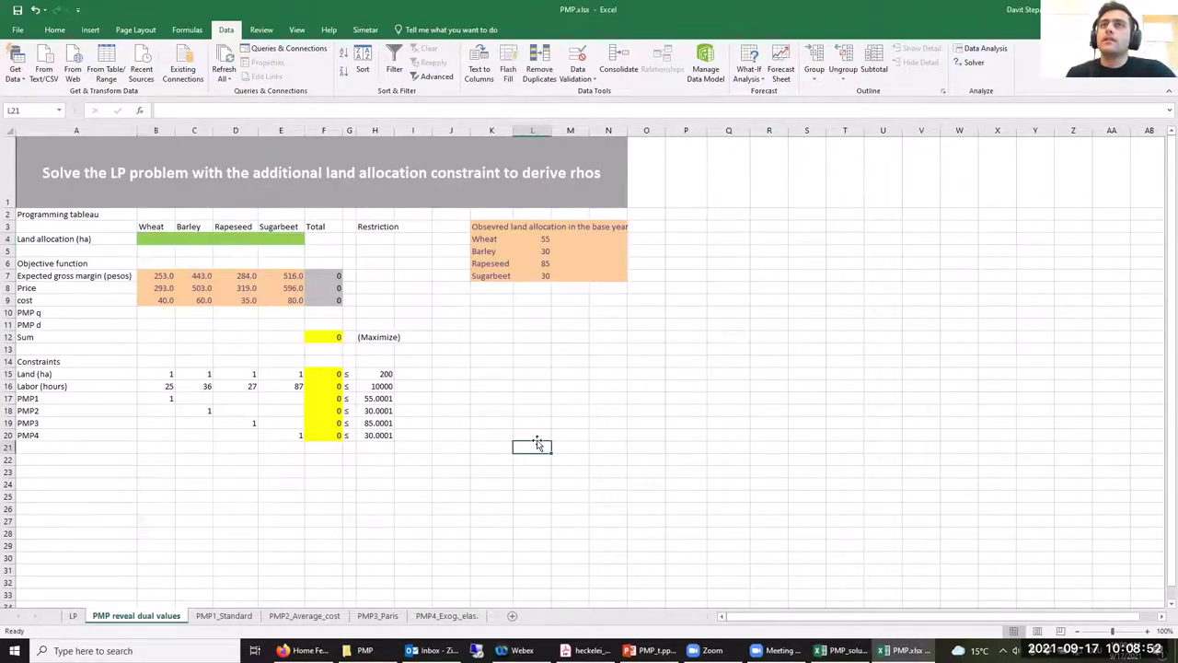
{"action": "left_click", "coordinate": [333, 339]}
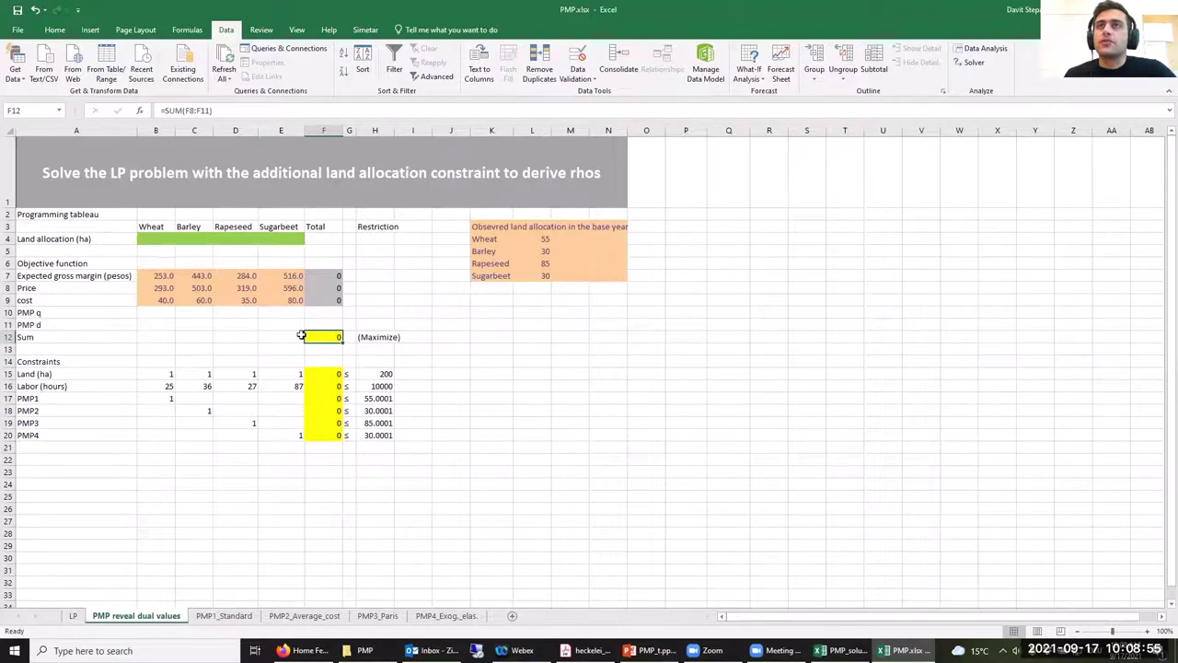
{"action": "left_click", "coordinate": [534, 328]}
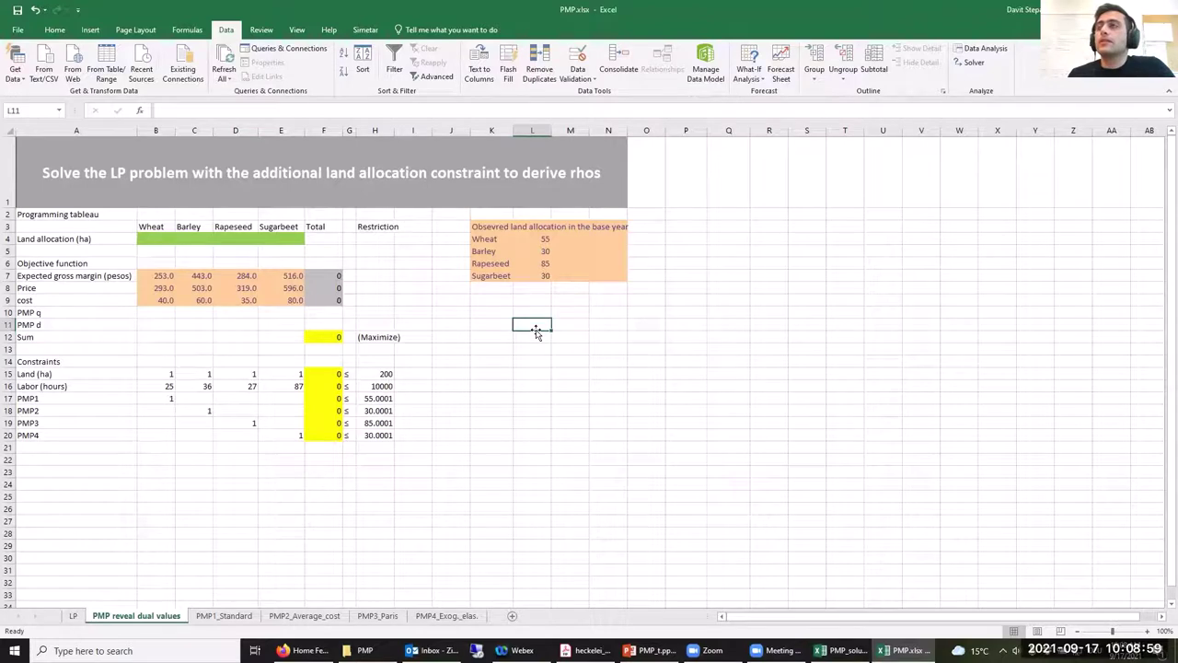
{"action": "left_click", "coordinate": [544, 237]}
{"action": "left_click_drag", "start_coordinate": [544, 237], "coordinate": [545, 300]}
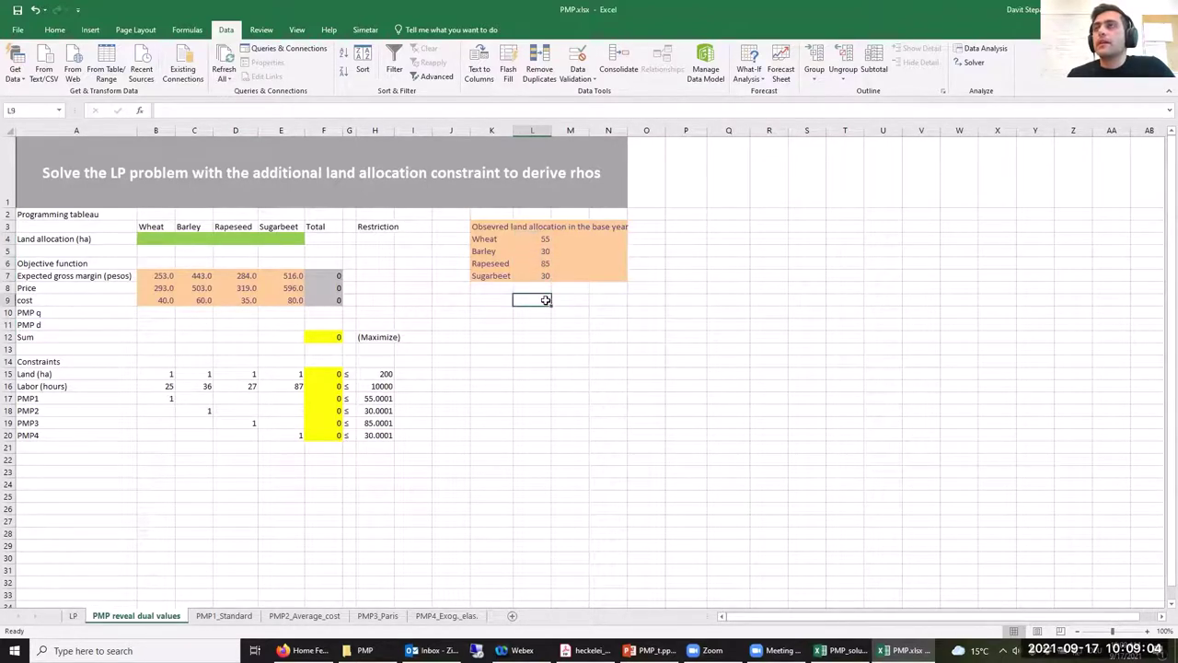
{"action": "left_click", "coordinate": [493, 371]}
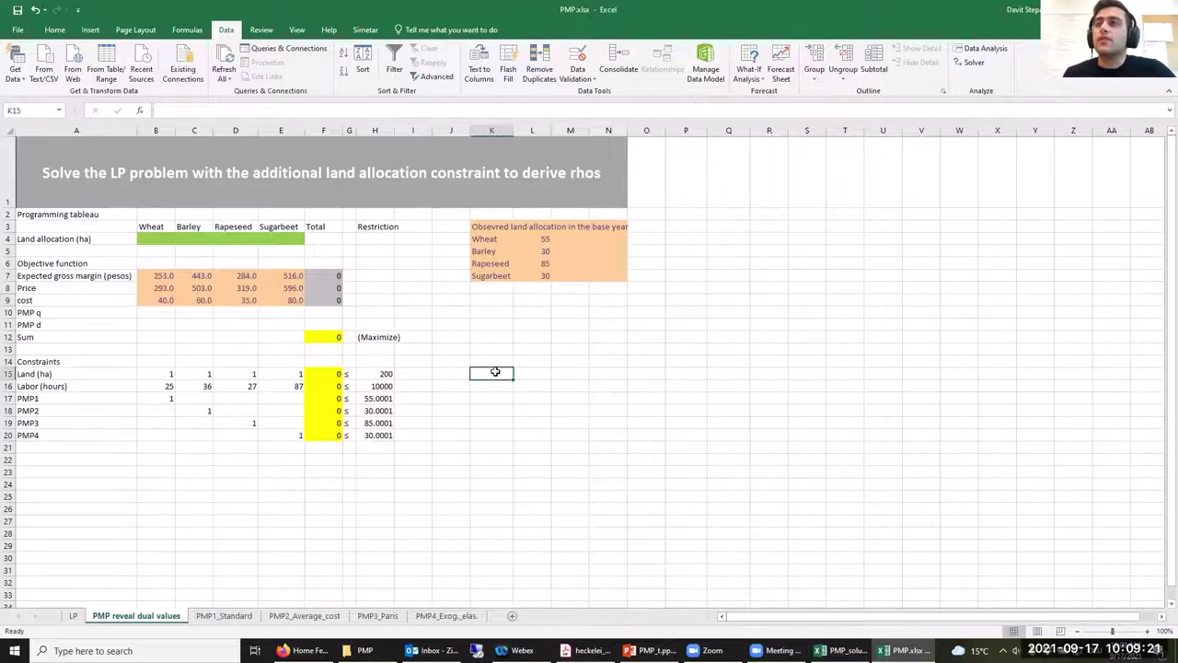
Step: Examine the total formulas of the PMP1 to PMP4 constraints in F17:F20 and the PMP1 restriction formula in H17
{"action": "left_click", "coordinate": [337, 399]}
{"action": "left_click", "coordinate": [333, 411]}
{"action": "left_click", "coordinate": [330, 422]}
{"action": "left_click", "coordinate": [331, 434]}
{"action": "left_click", "coordinate": [326, 397]}
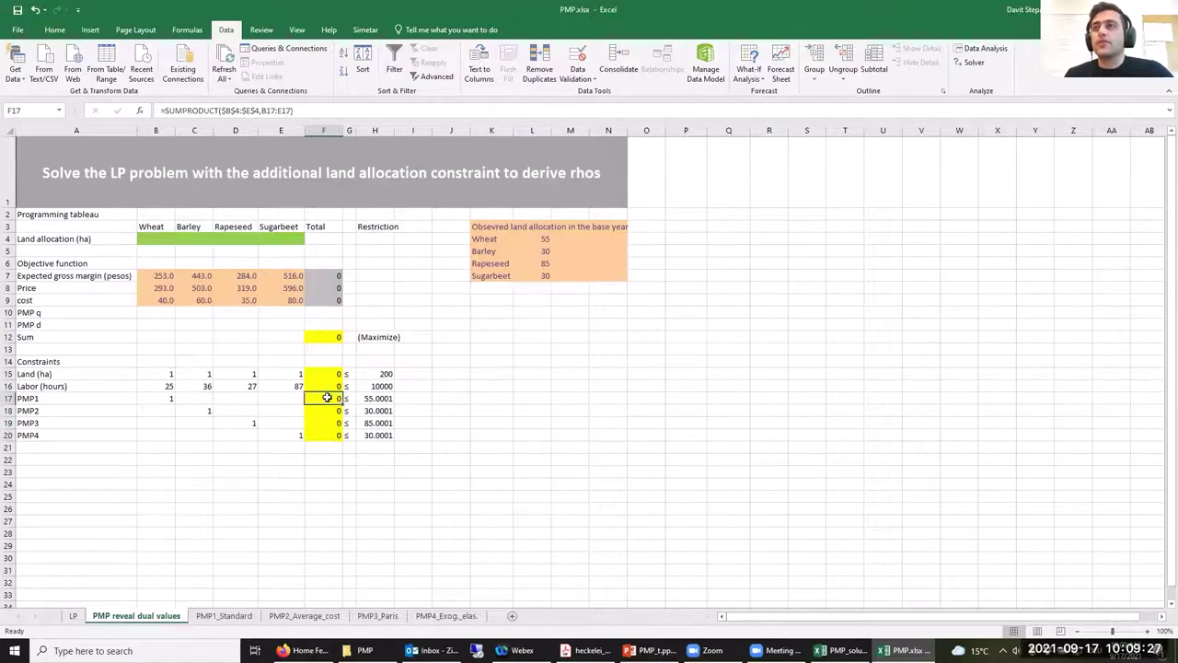
{"action": "left_click", "coordinate": [329, 410]}
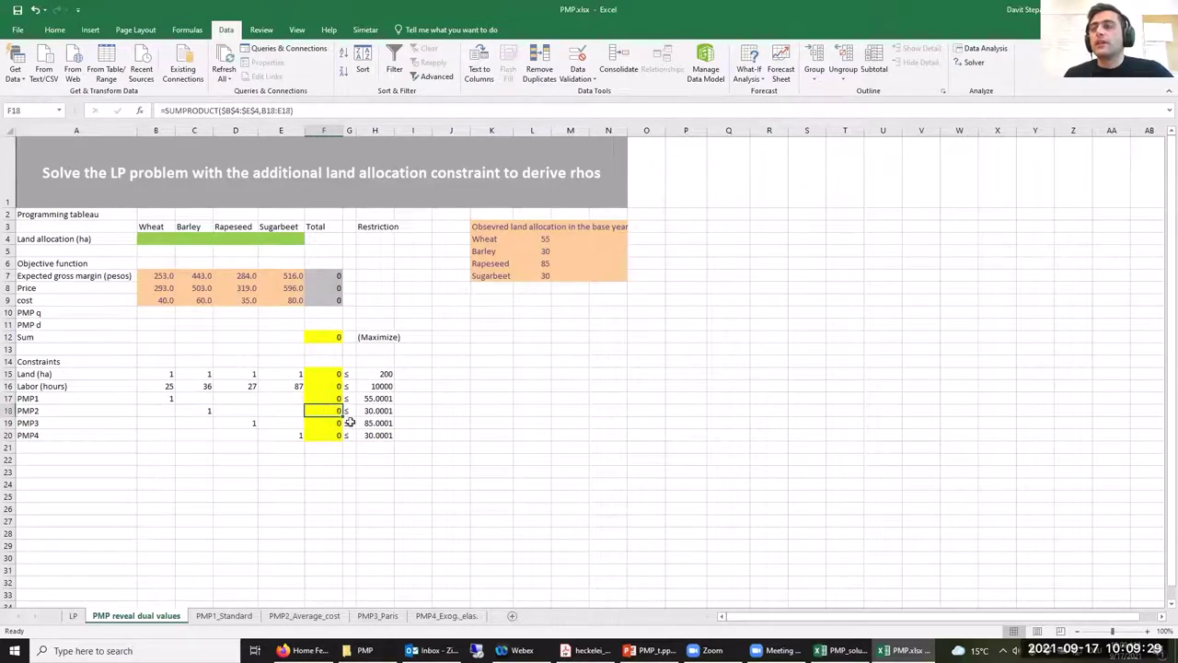
{"action": "left_click", "coordinate": [386, 399]}
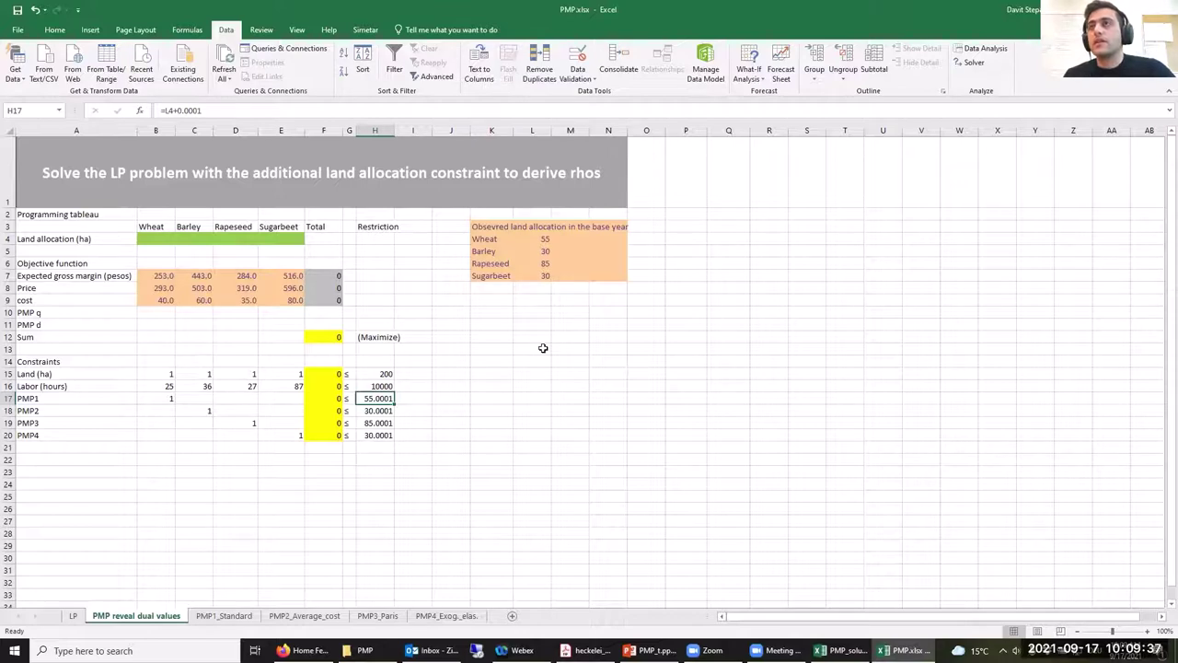
{"action": "left_click", "coordinate": [317, 401]}
{"action": "left_click", "coordinate": [316, 411]}
{"action": "left_click", "coordinate": [321, 422]}
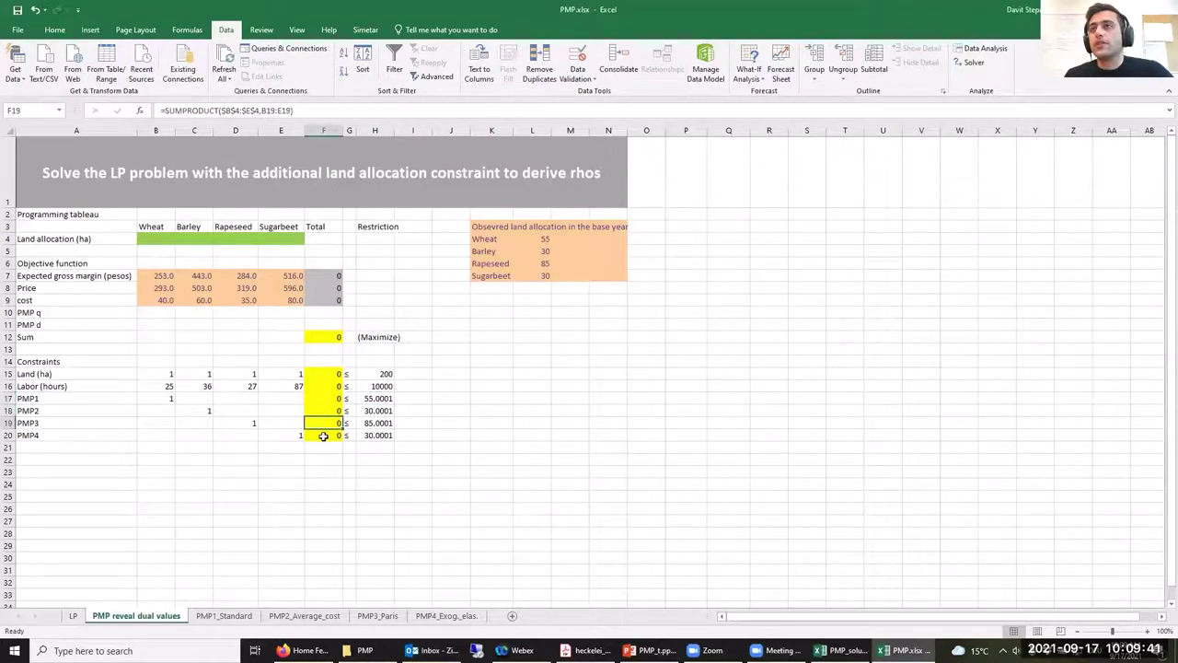
{"action": "left_click", "coordinate": [526, 432]}
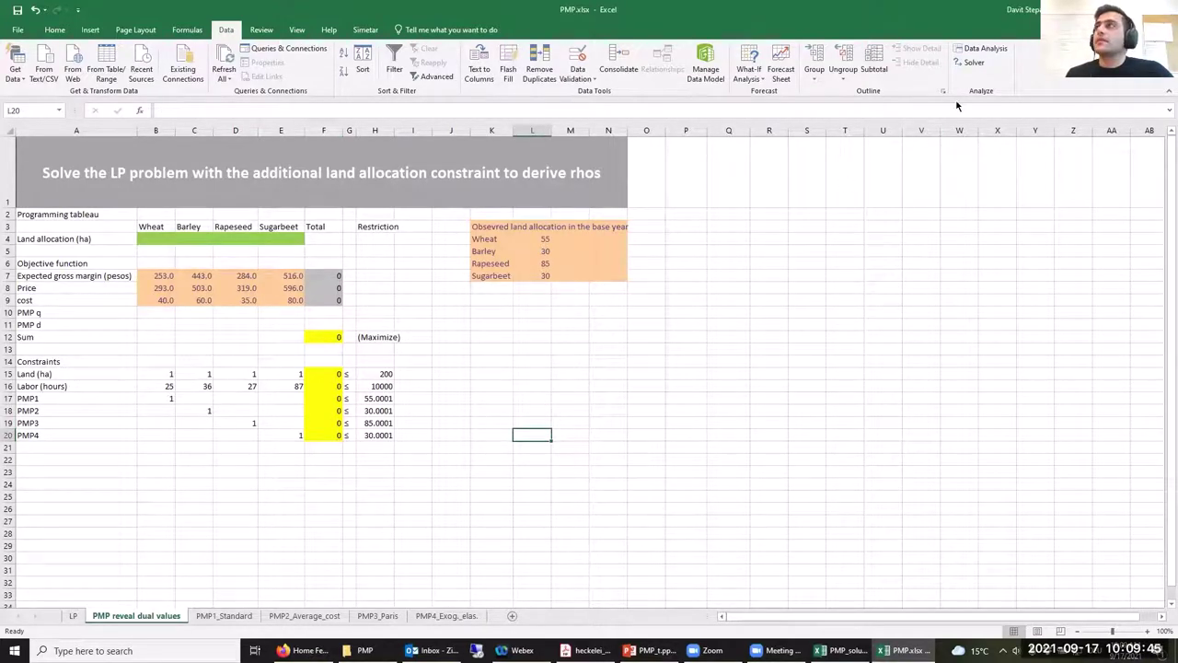
Step: Set up Solver to maximize the objective cell F12 by changing the land allocation cells B4:E4
{"action": "left_click", "coordinate": [970, 64]}
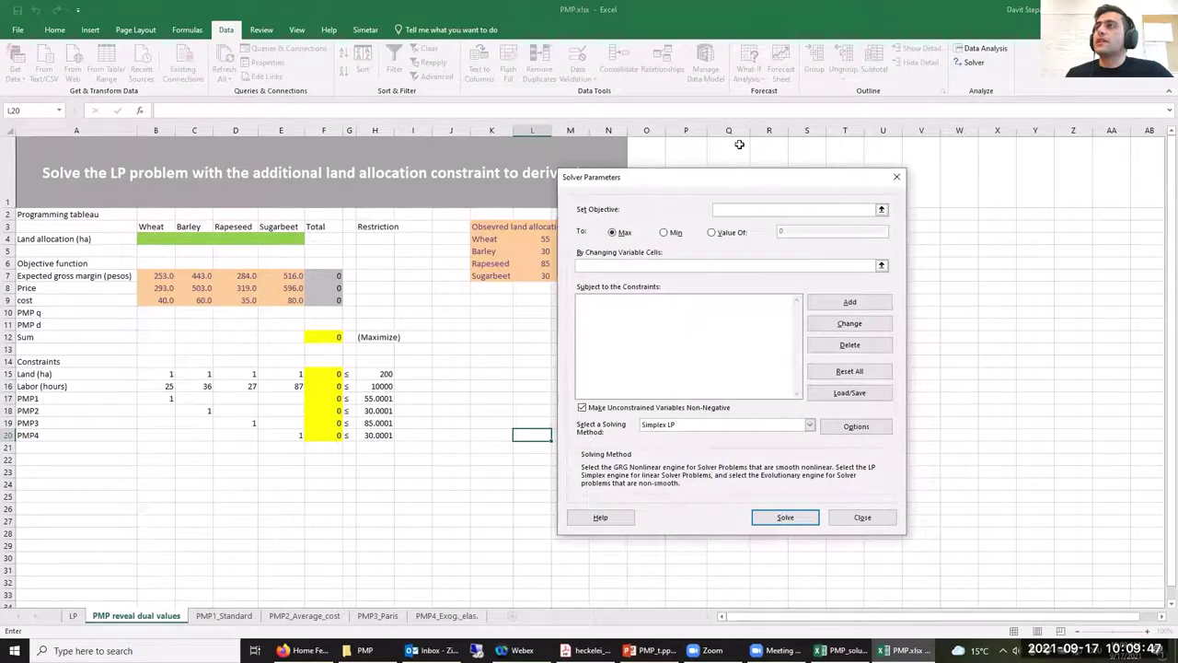
{"action": "left_click_drag", "start_coordinate": [733, 180], "coordinate": [774, 180]}
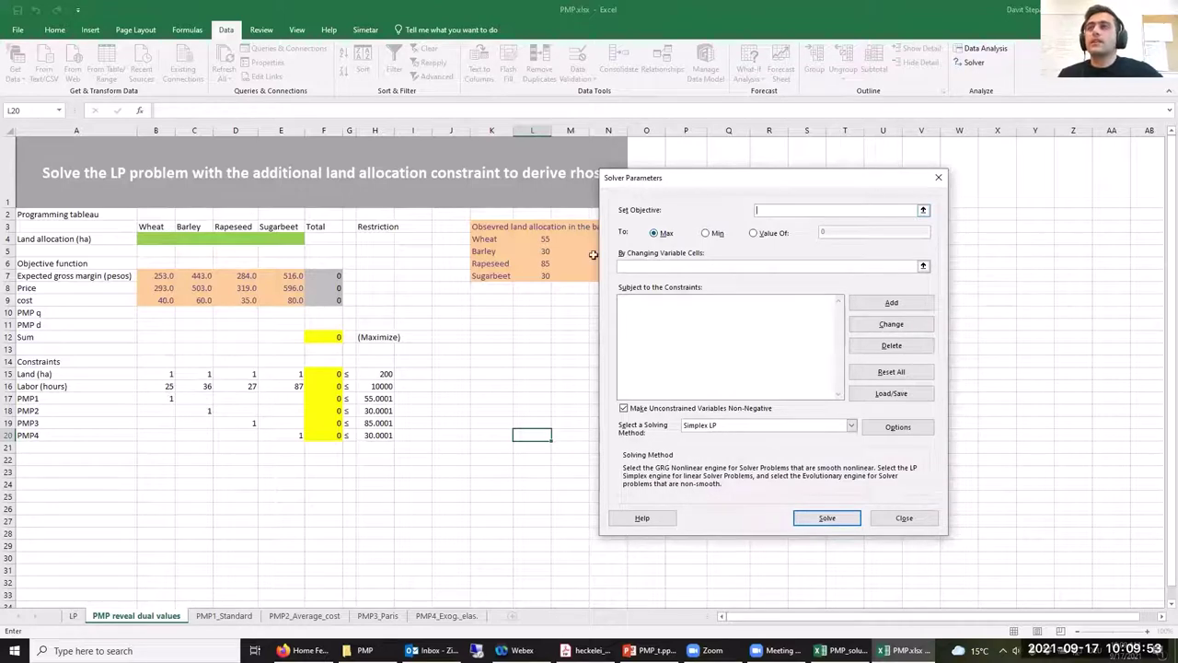
{"action": "left_click", "coordinate": [320, 335]}
{"action": "left_click", "coordinate": [697, 266]}
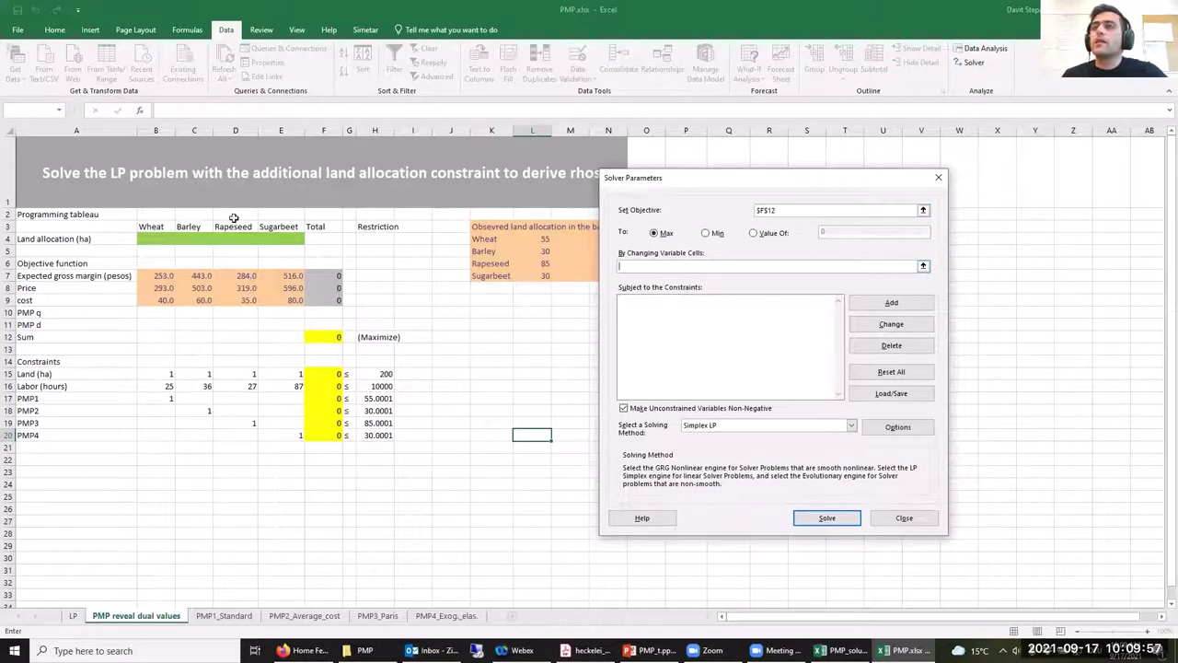
{"action": "left_click_drag", "start_coordinate": [149, 233], "coordinate": [300, 237]}
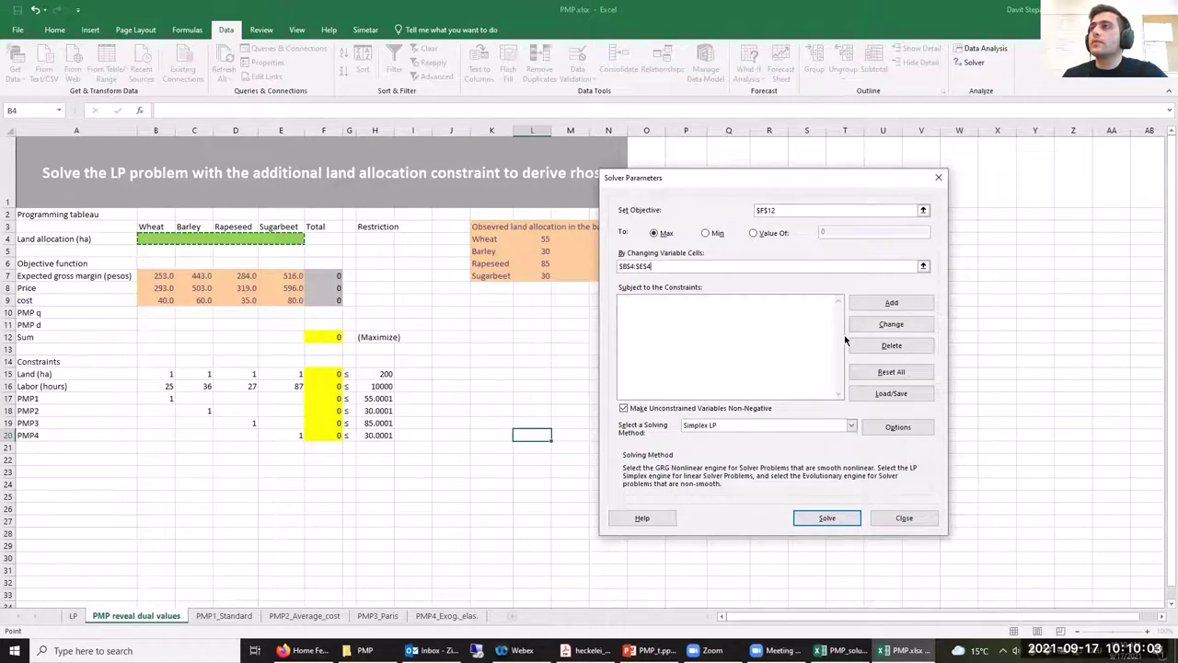
Step: Add the land constraint F15 <= H15 and the labor constraint F16 <= H16 to the Solver model
{"action": "left_click", "coordinate": [891, 302]}
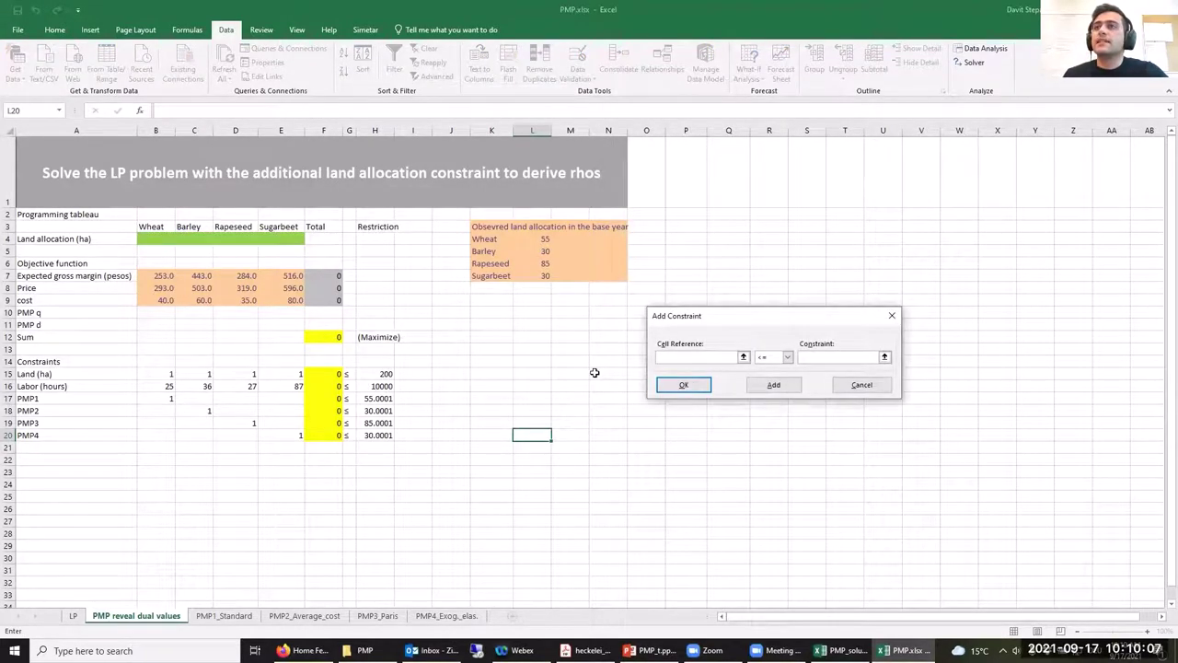
{"action": "left_click", "coordinate": [327, 373]}
{"action": "left_click", "coordinate": [877, 357]}
{"action": "left_click", "coordinate": [391, 373]}
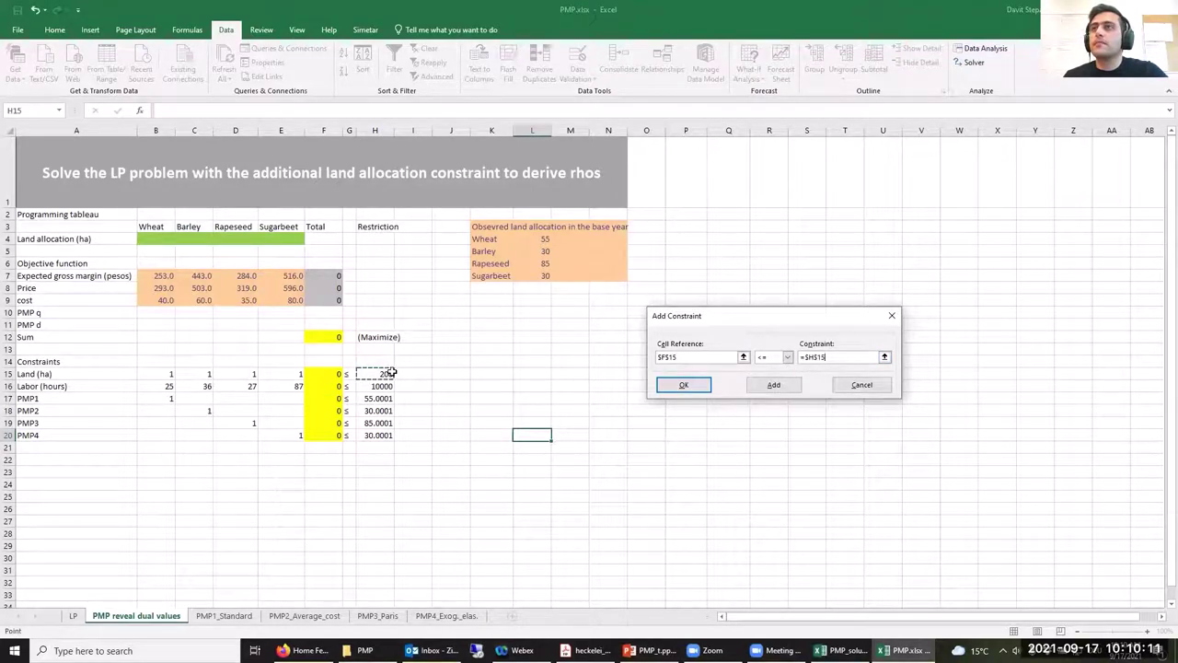
{"action": "left_click", "coordinate": [769, 385]}
{"action": "left_click", "coordinate": [324, 386]}
{"action": "left_click", "coordinate": [842, 357]}
{"action": "left_click", "coordinate": [382, 387]}
{"action": "left_click", "coordinate": [771, 387]}
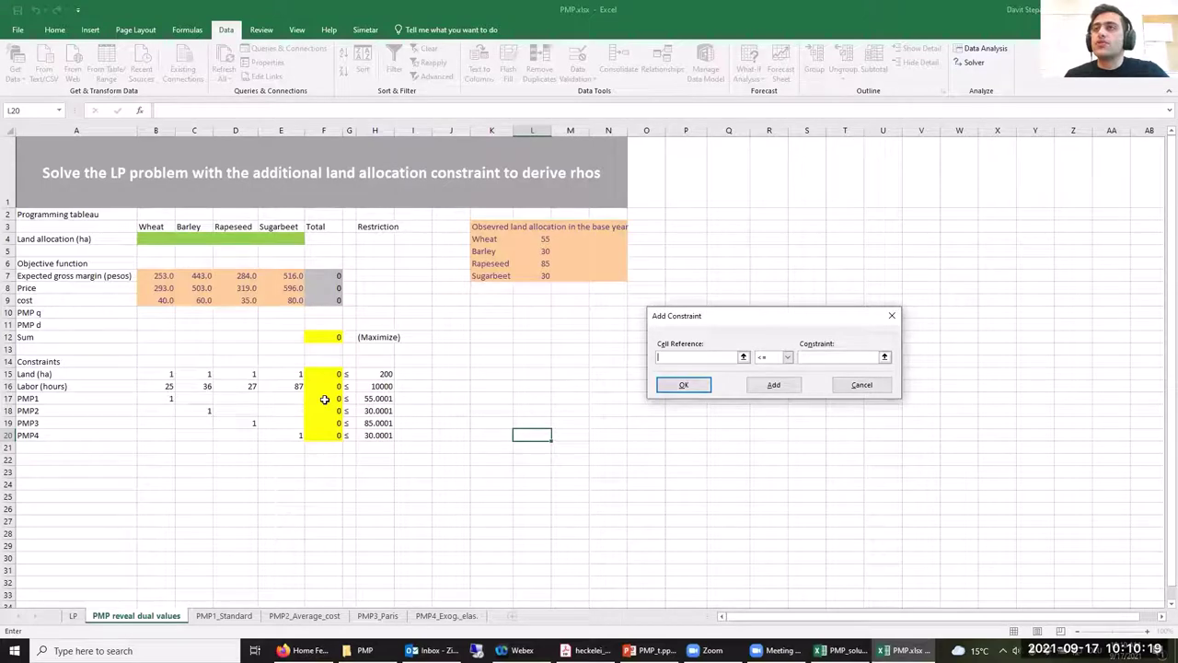
Step: Add the PMP1 constraint F17 <= H17 and the PMP2 constraint F18 <= H18 to the Solver model
{"action": "left_click", "coordinate": [324, 398]}
{"action": "left_click", "coordinate": [831, 357]}
{"action": "left_click", "coordinate": [382, 397]}
{"action": "left_click", "coordinate": [774, 386]}
{"action": "left_click", "coordinate": [325, 411]}
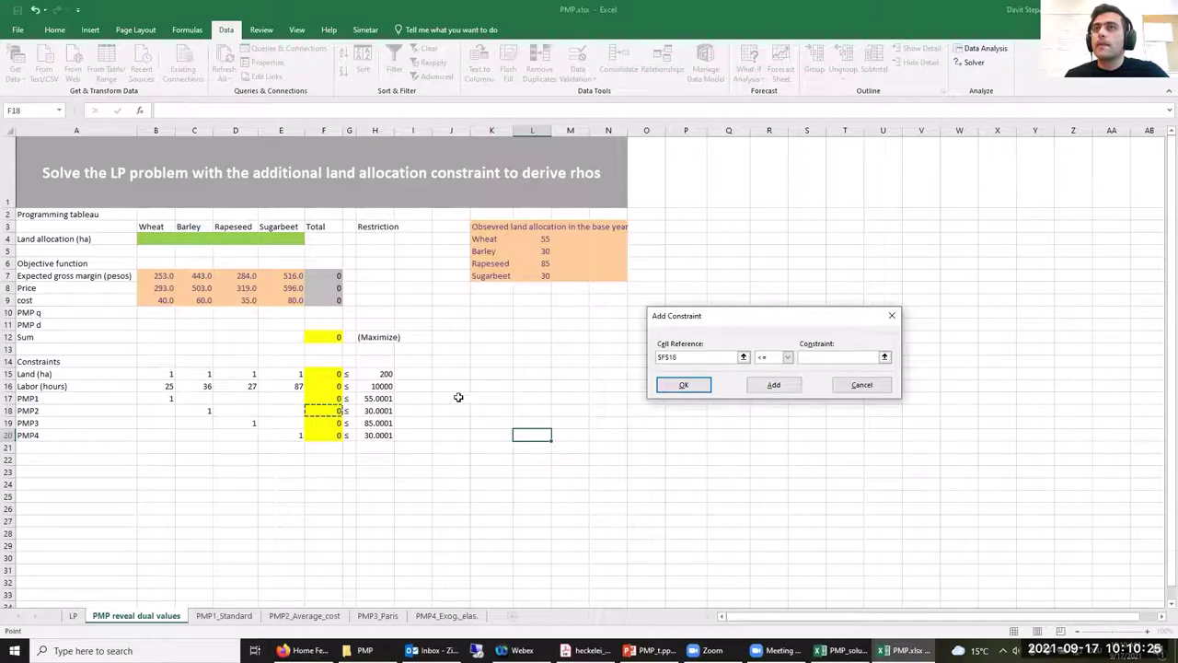
{"action": "left_click", "coordinate": [823, 358]}
{"action": "left_click", "coordinate": [374, 411]}
{"action": "left_click", "coordinate": [776, 387]}
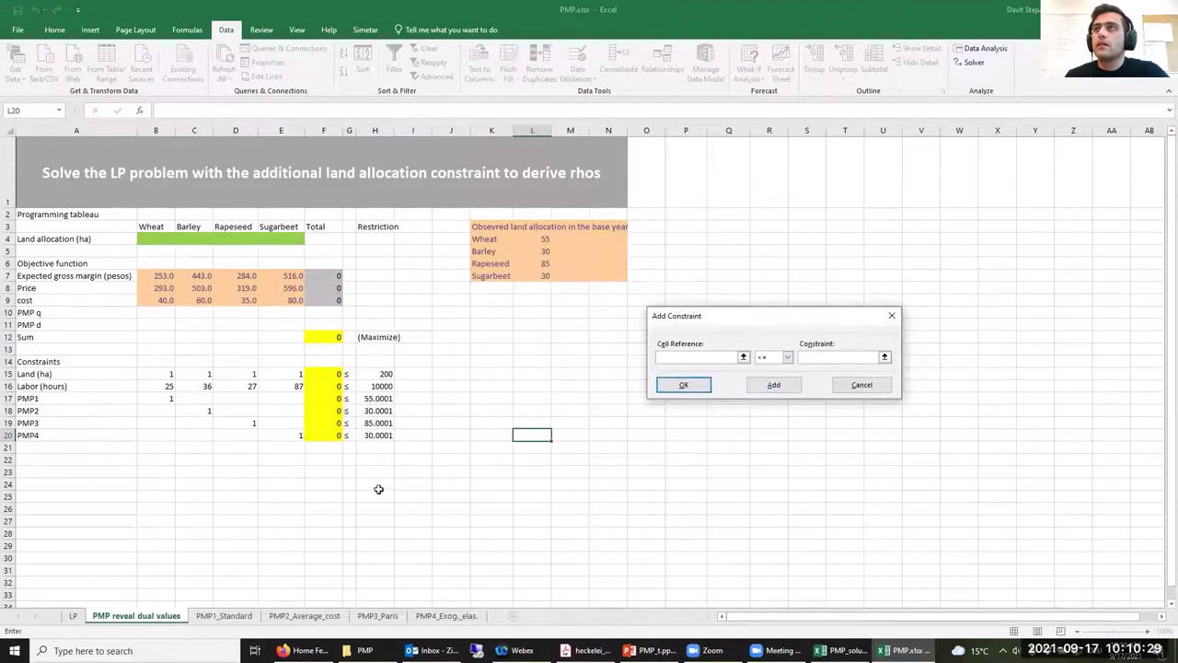
Step: Add the PMP3 constraint F19 <= H19 and the PMP4 constraint F20 <= H20, completing the Solver constraint list
{"action": "left_click", "coordinate": [333, 426]}
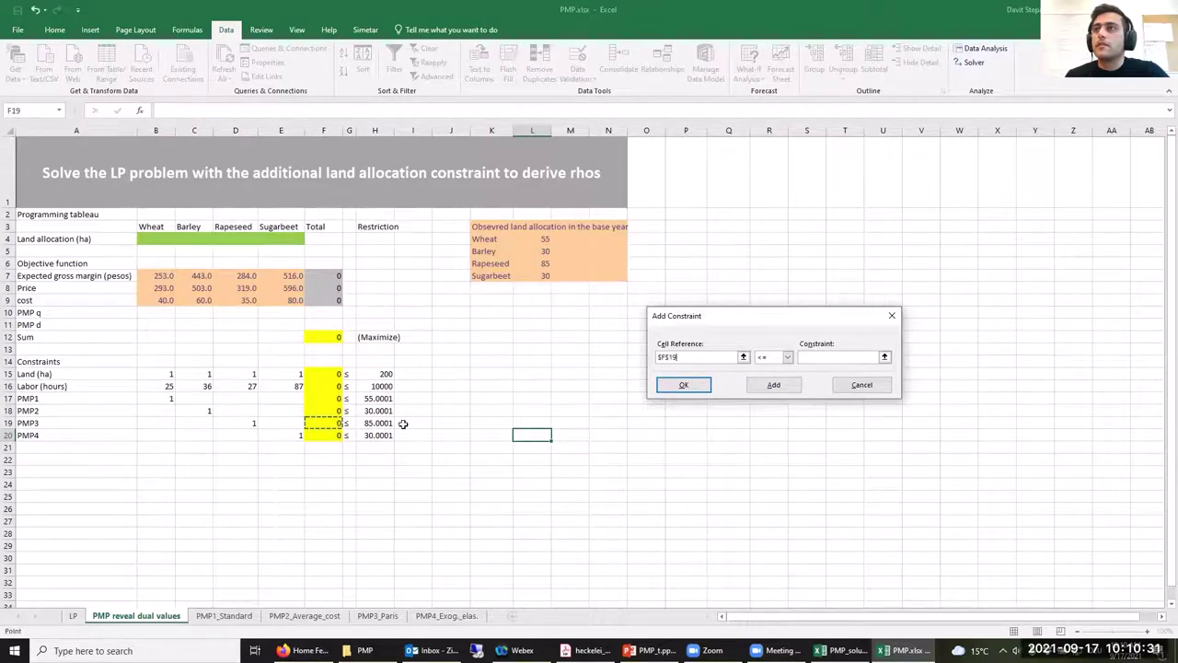
{"action": "left_click", "coordinate": [816, 357]}
{"action": "left_click", "coordinate": [378, 423]}
{"action": "left_click", "coordinate": [773, 384]}
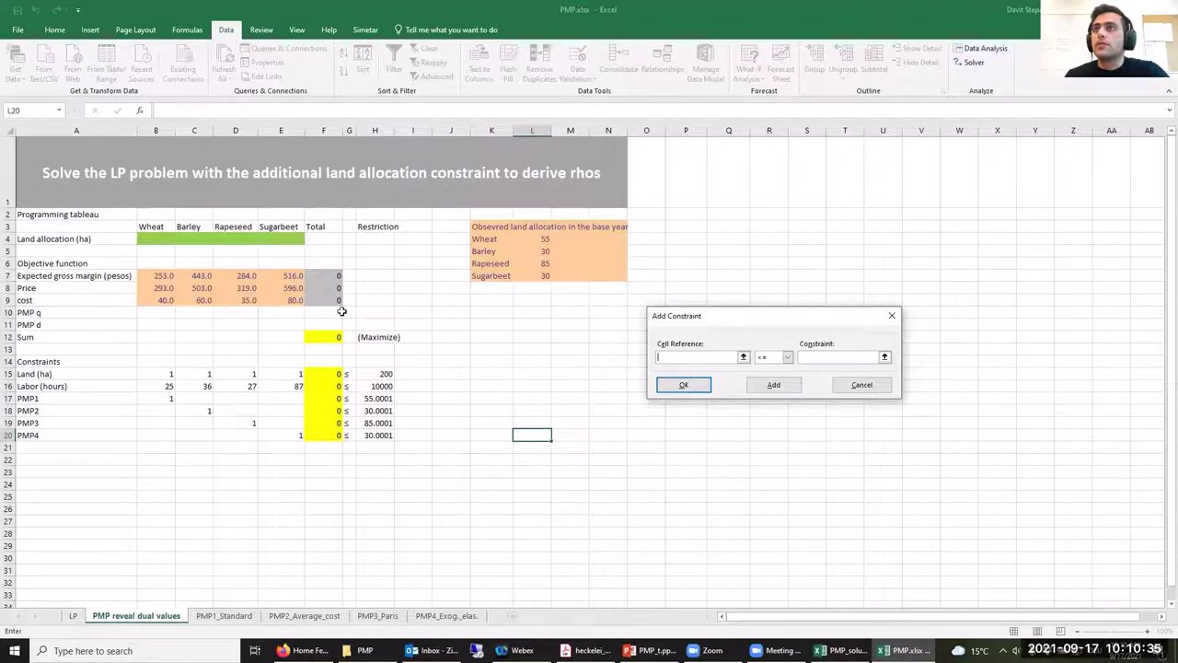
{"action": "left_click", "coordinate": [316, 435]}
{"action": "left_click", "coordinate": [808, 357]}
{"action": "left_click", "coordinate": [382, 435]}
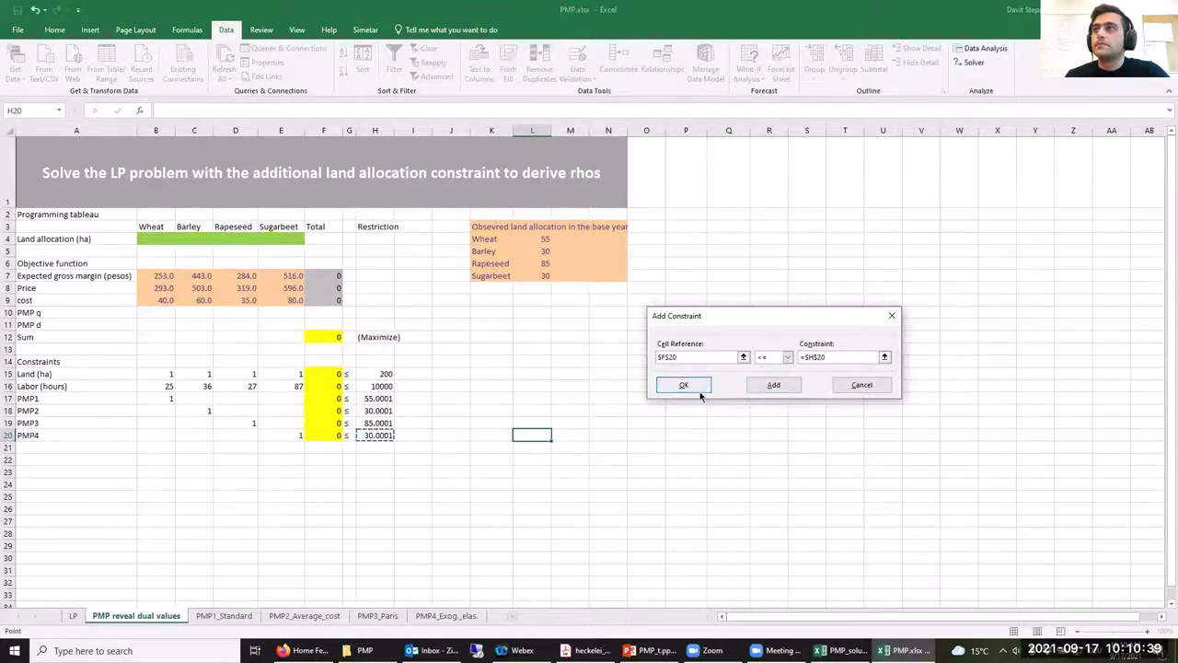
{"action": "left_click", "coordinate": [697, 385]}
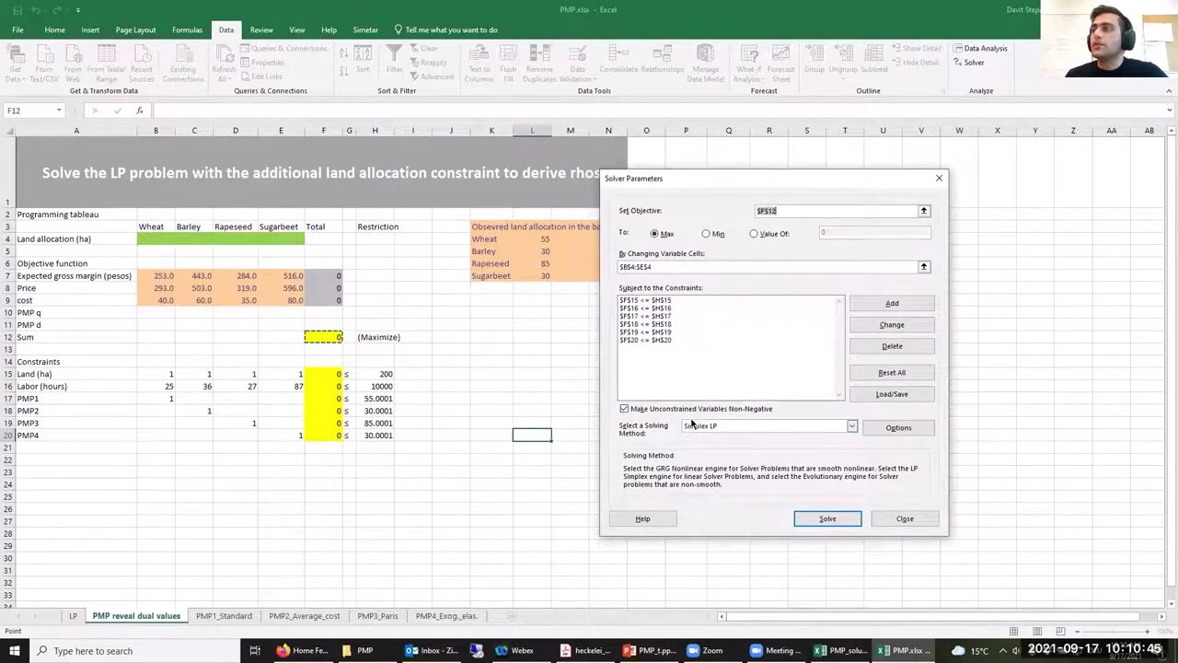
Step: Solve the model, keep the Solver solution and generate a Sensitivity report
{"action": "left_click", "coordinate": [814, 520]}
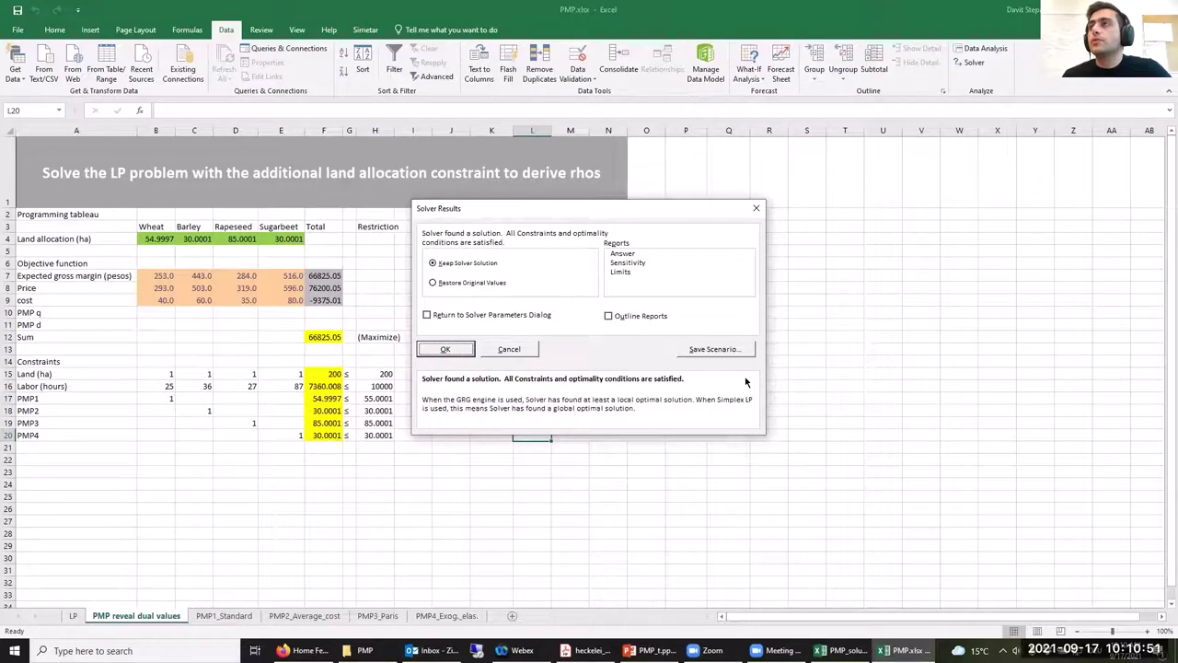
{"action": "left_click", "coordinate": [640, 265]}
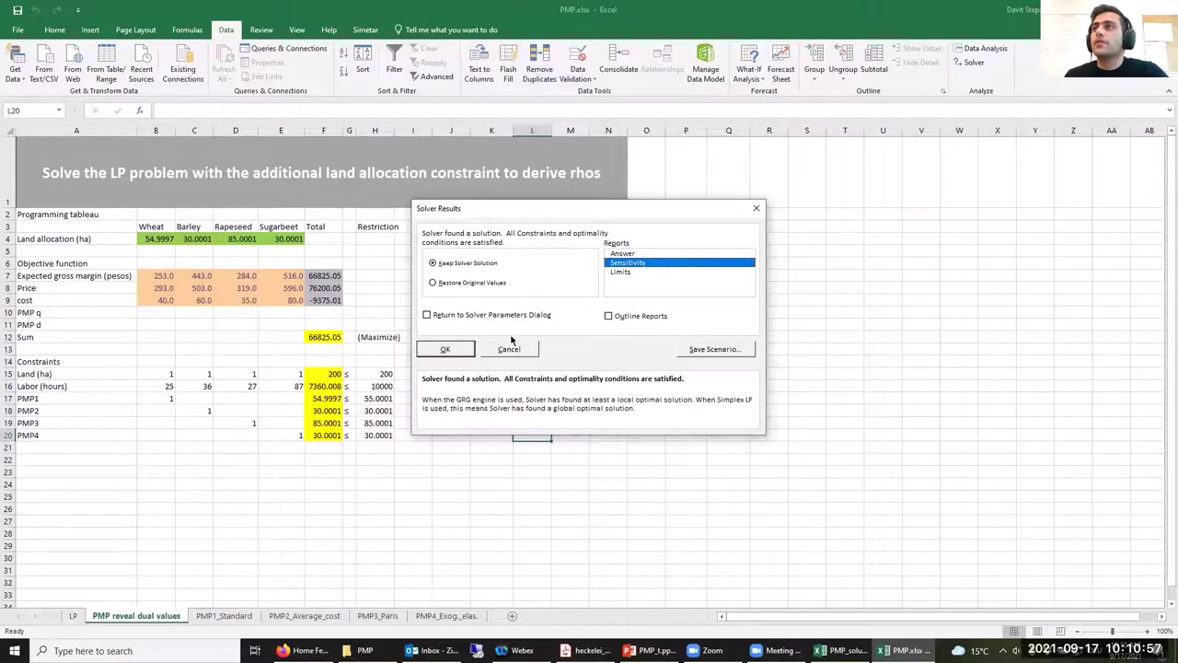
{"action": "left_click", "coordinate": [458, 353]}
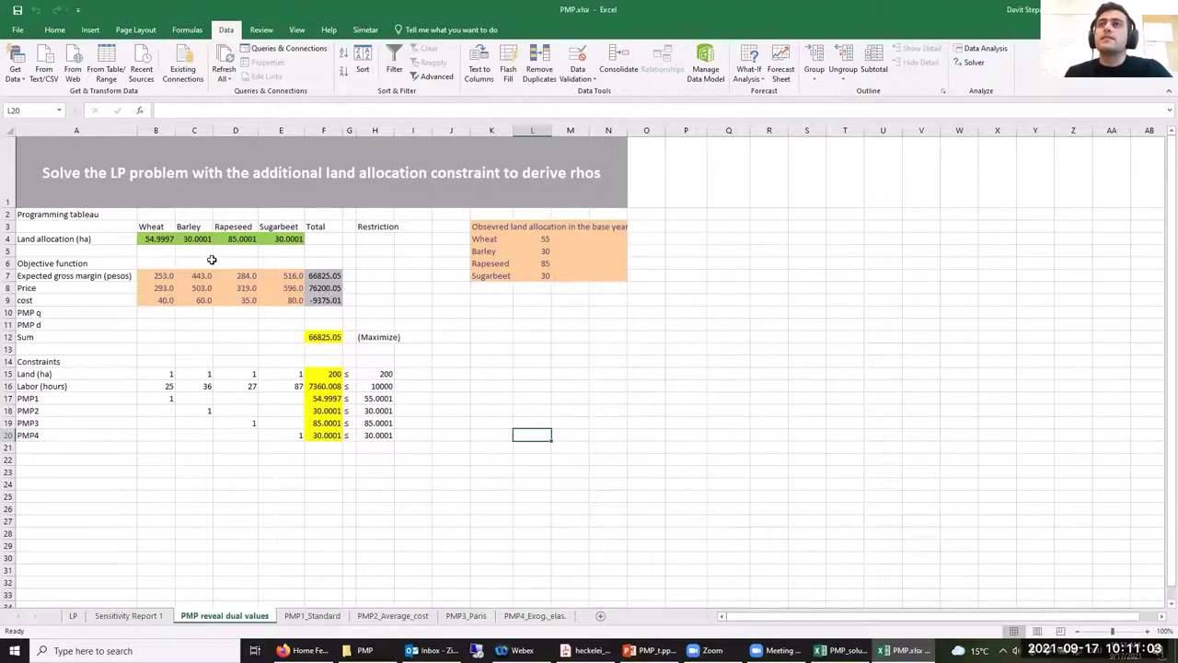
Step: Compare the solved land allocations in B4:E4 with the observed base-year land allocations
{"action": "left_click_drag", "start_coordinate": [155, 238], "coordinate": [281, 240]}
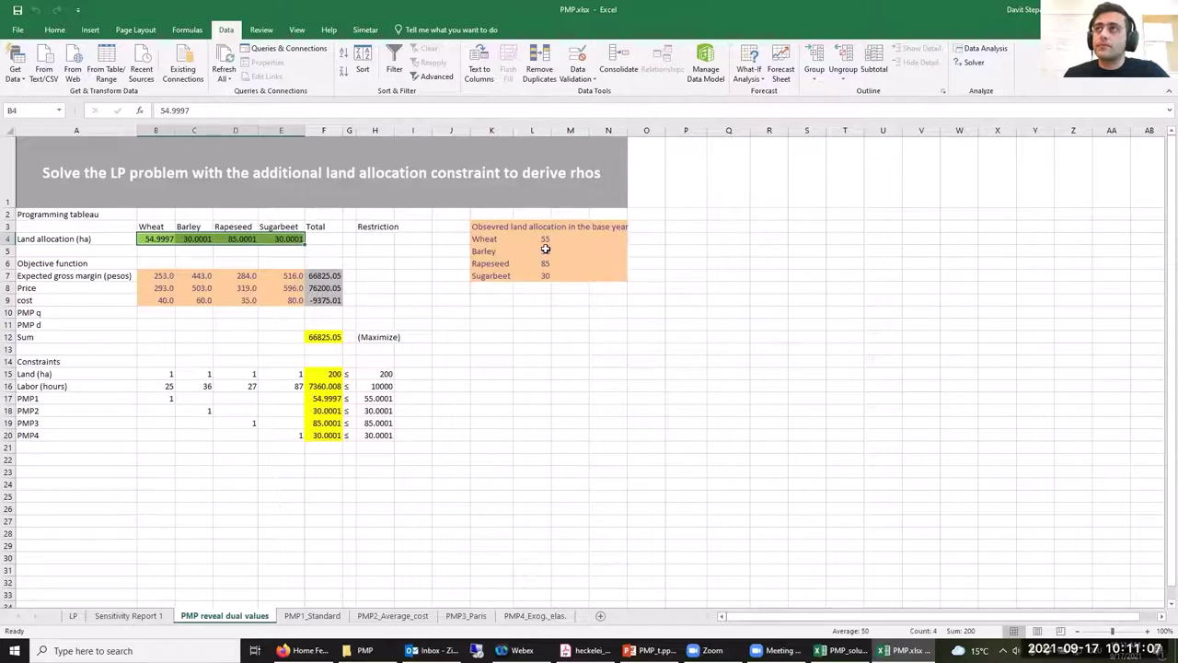
{"action": "left_click_drag", "start_coordinate": [545, 238], "coordinate": [545, 288]}
{"action": "left_click", "coordinate": [546, 348]}
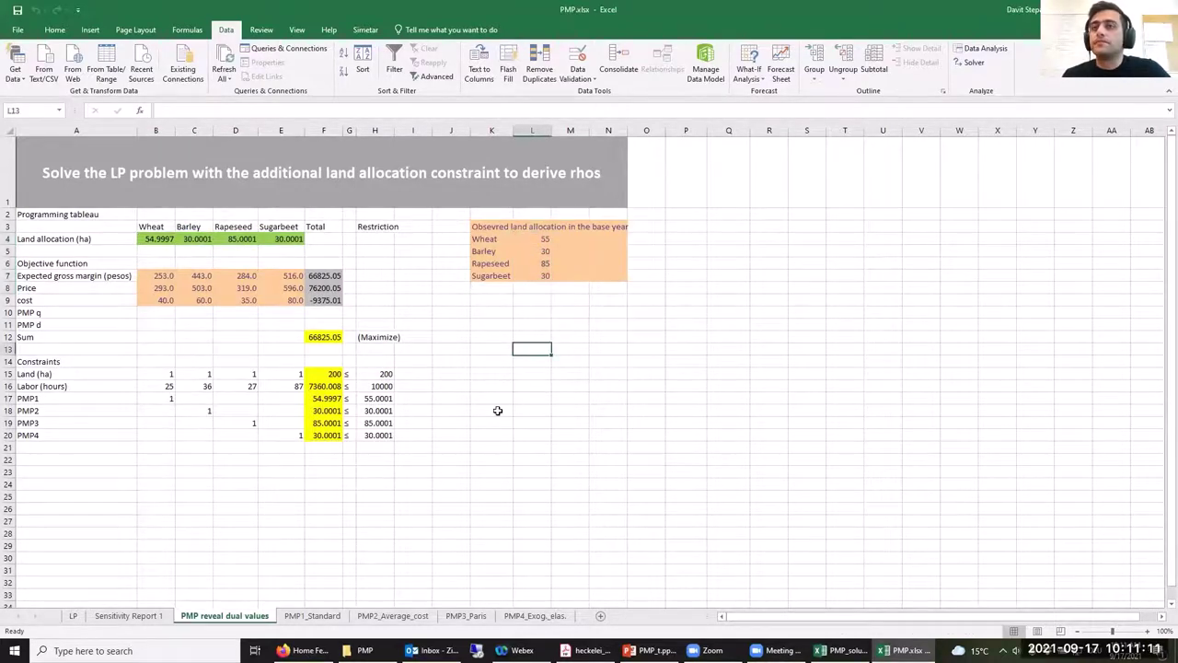
Step: Copy the PMP1 to PMP4 shadow prices from Sensitivity Report 1 and paste them as values into the rho cells L11:L14 of the PMP1_Standard sheet
{"action": "left_click", "coordinate": [129, 616]}
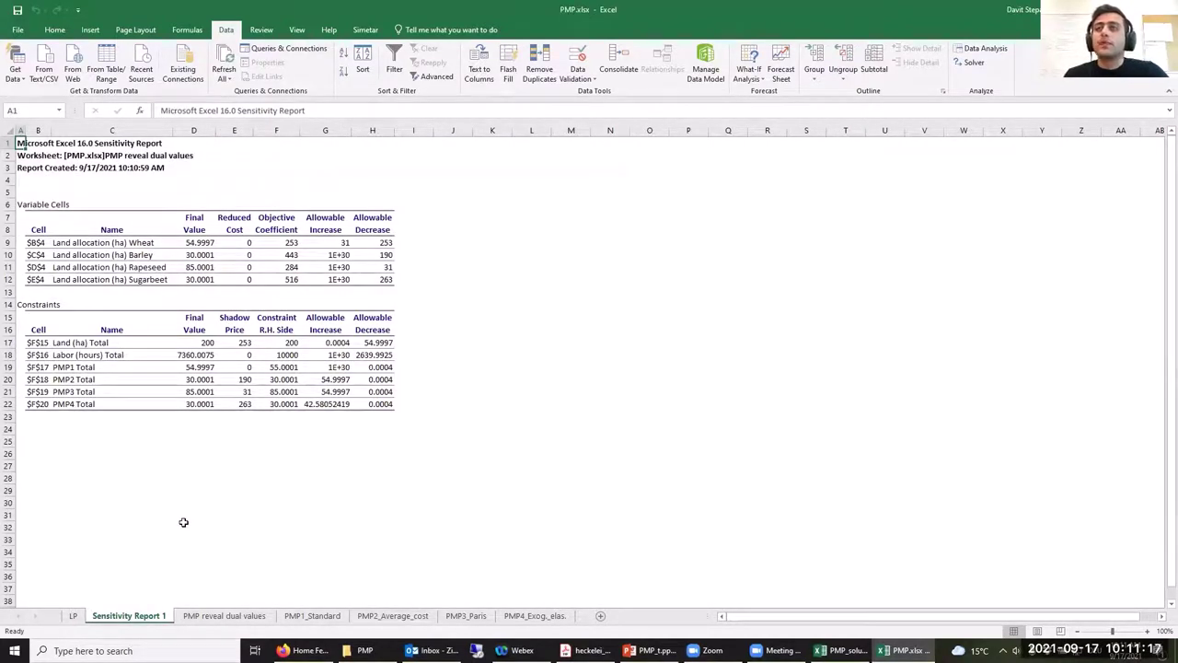
{"action": "left_click_drag", "start_coordinate": [234, 368], "coordinate": [236, 400]}
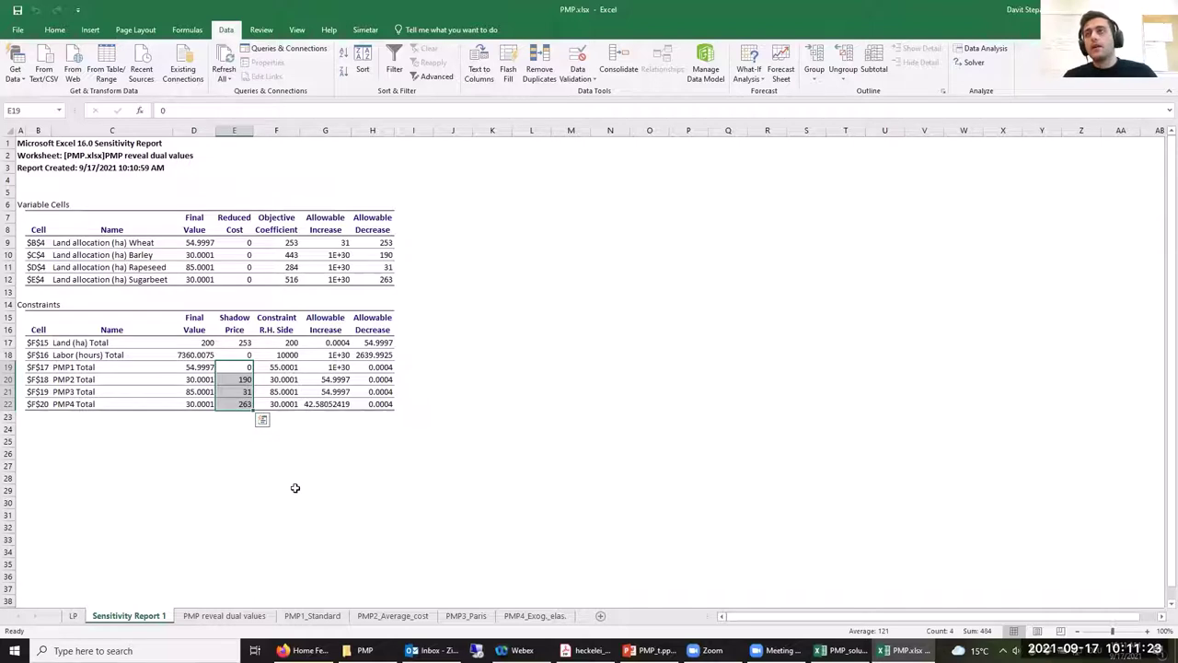
{"action": "key", "text": "ctrl+c"}
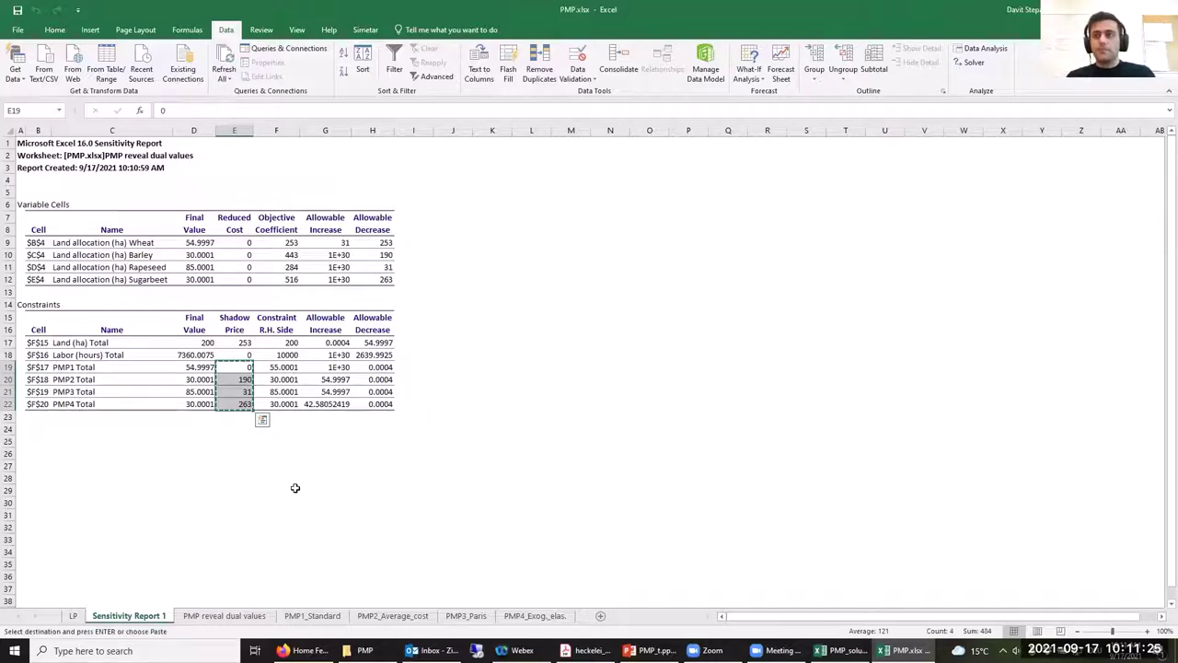
{"action": "left_click", "coordinate": [312, 617]}
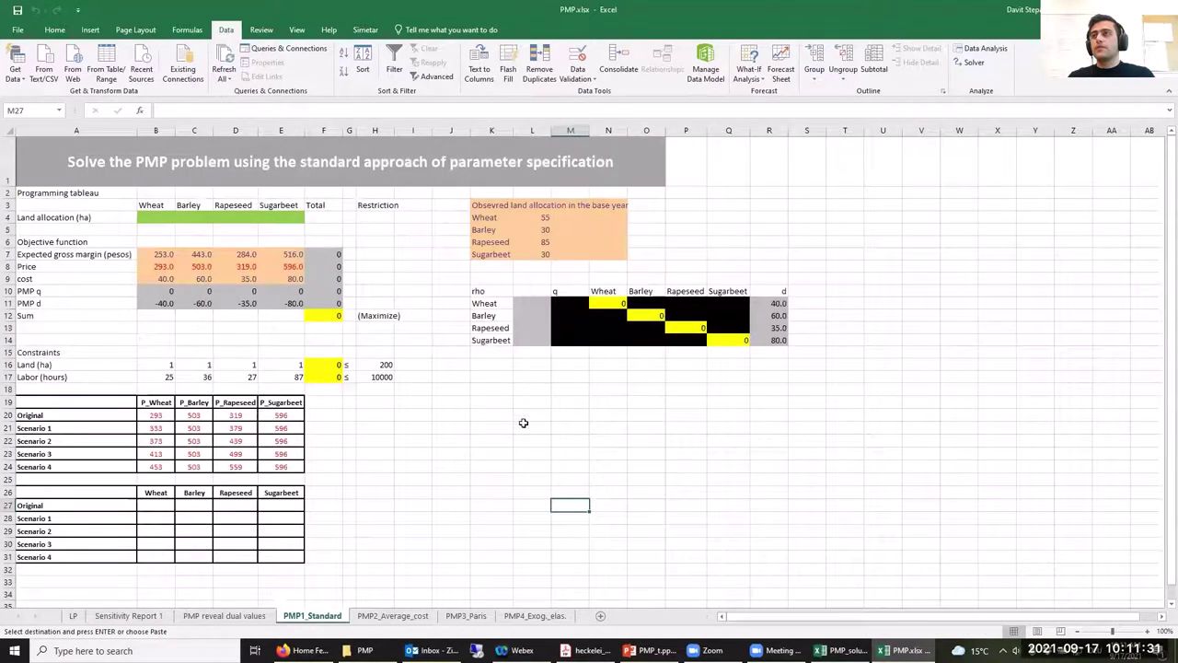
{"action": "right_click", "coordinate": [529, 305]}
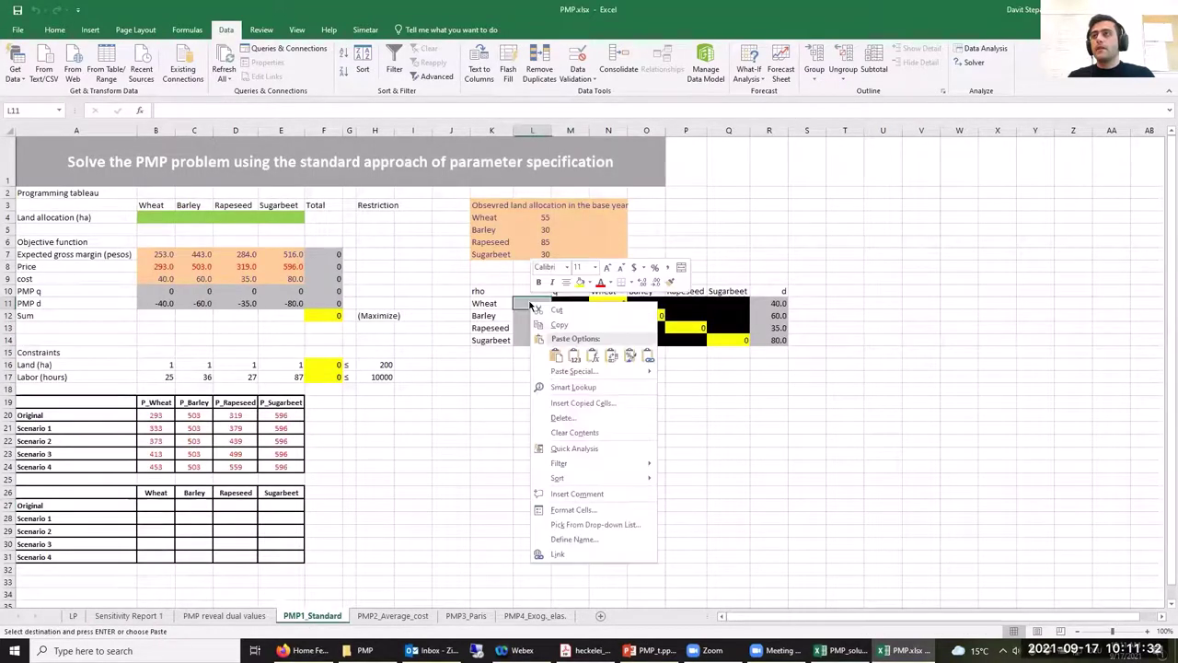
{"action": "left_click", "coordinate": [574, 357]}
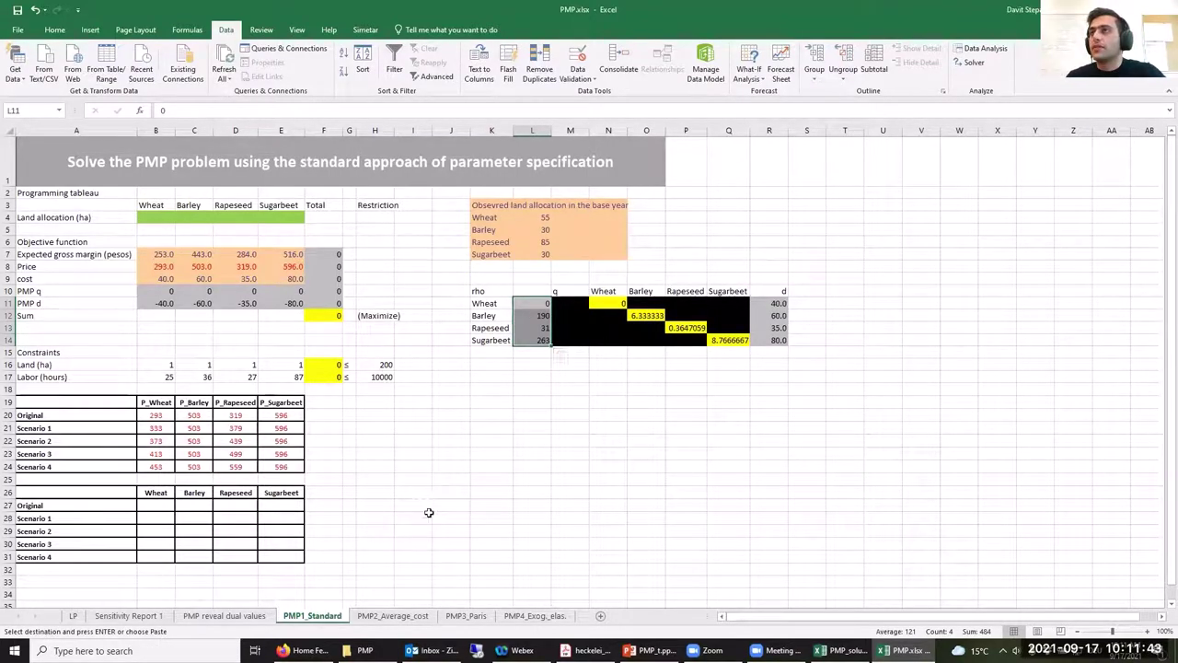
Step: Paste the same shadow prices as values into the rho cells L11:L14 of the PMP2_Average_cost, PMP3_Paris and PMP4_Exog._elas. sheets
{"action": "left_click", "coordinate": [406, 619]}
{"action": "right_click", "coordinate": [530, 291]}
{"action": "left_click", "coordinate": [572, 343]}
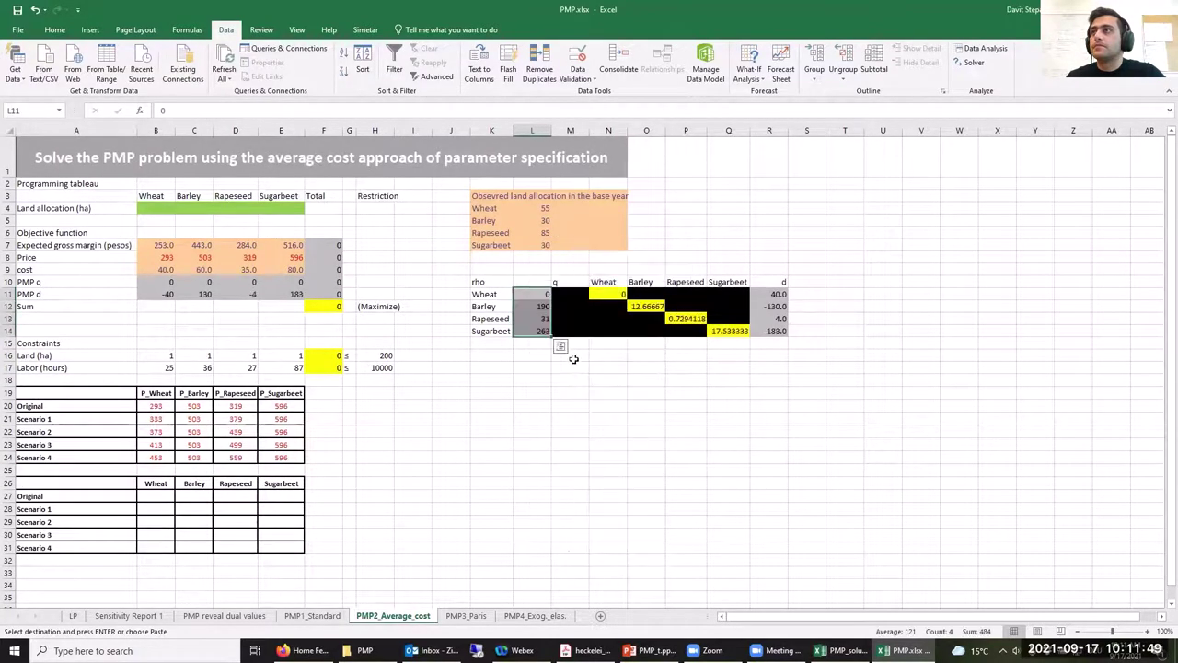
{"action": "left_click", "coordinate": [459, 621]}
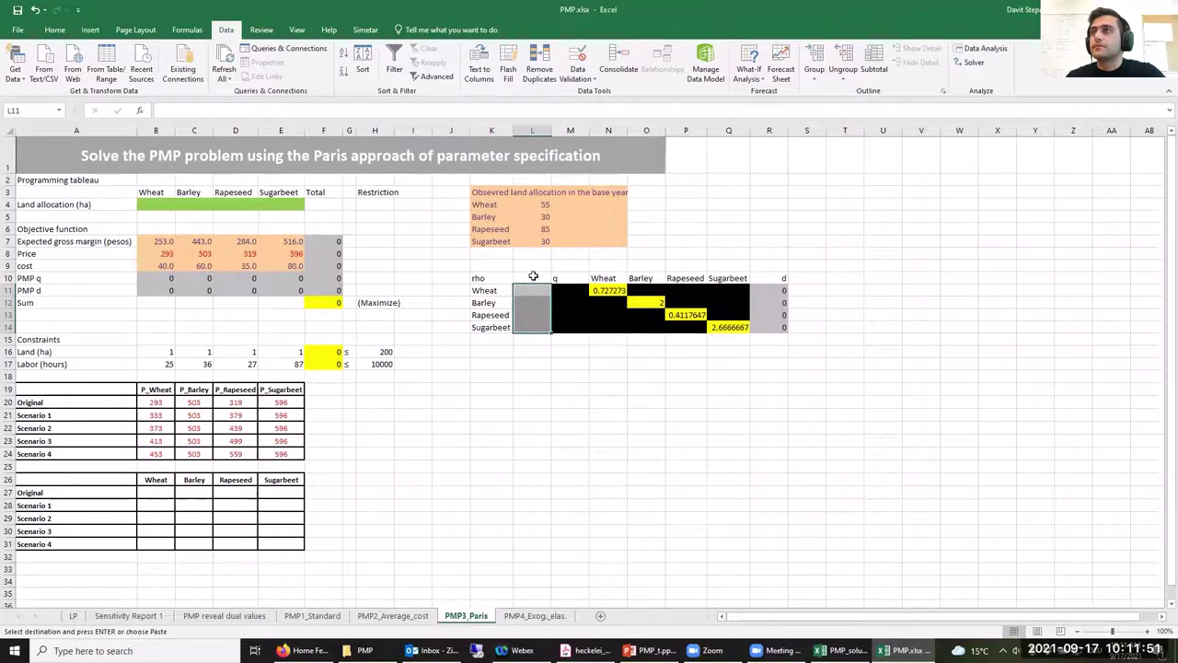
{"action": "right_click", "coordinate": [531, 291]}
{"action": "left_click", "coordinate": [577, 350]}
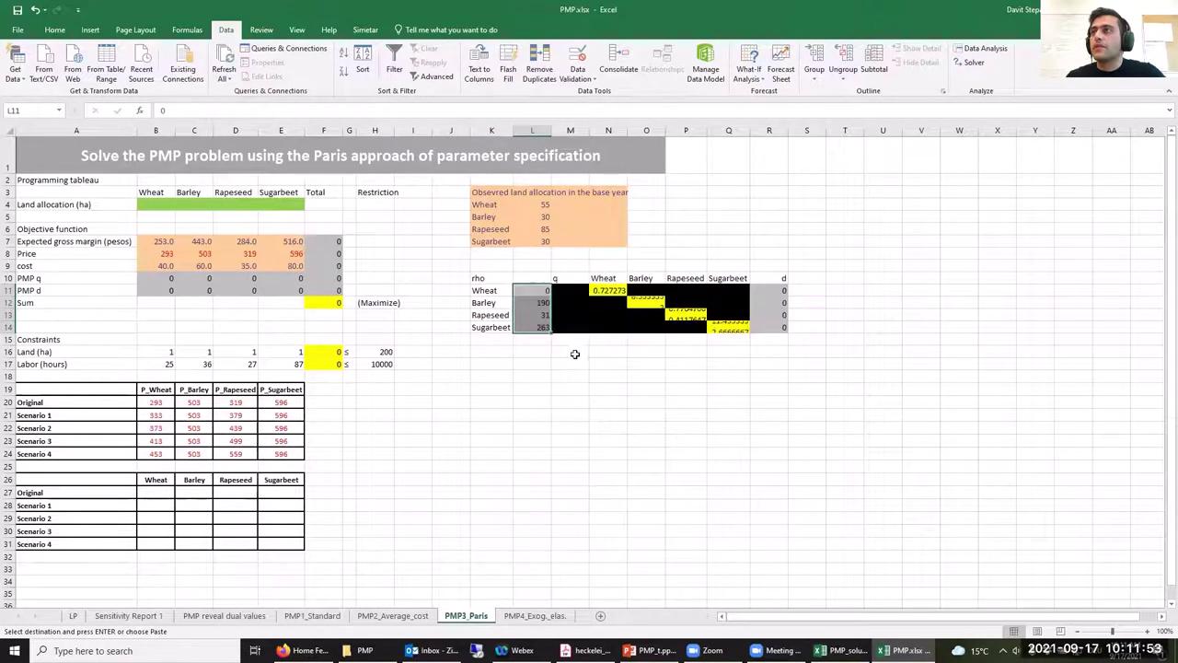
{"action": "left_click", "coordinate": [527, 621]}
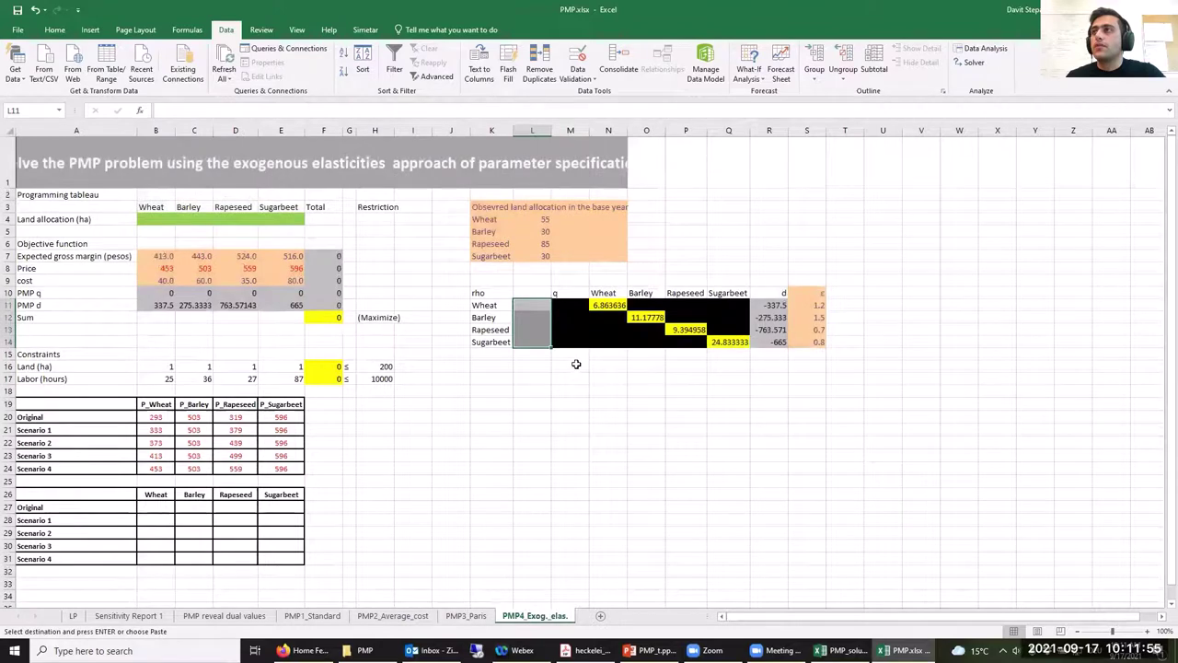
{"action": "right_click", "coordinate": [529, 305]}
{"action": "left_click", "coordinate": [570, 359]}
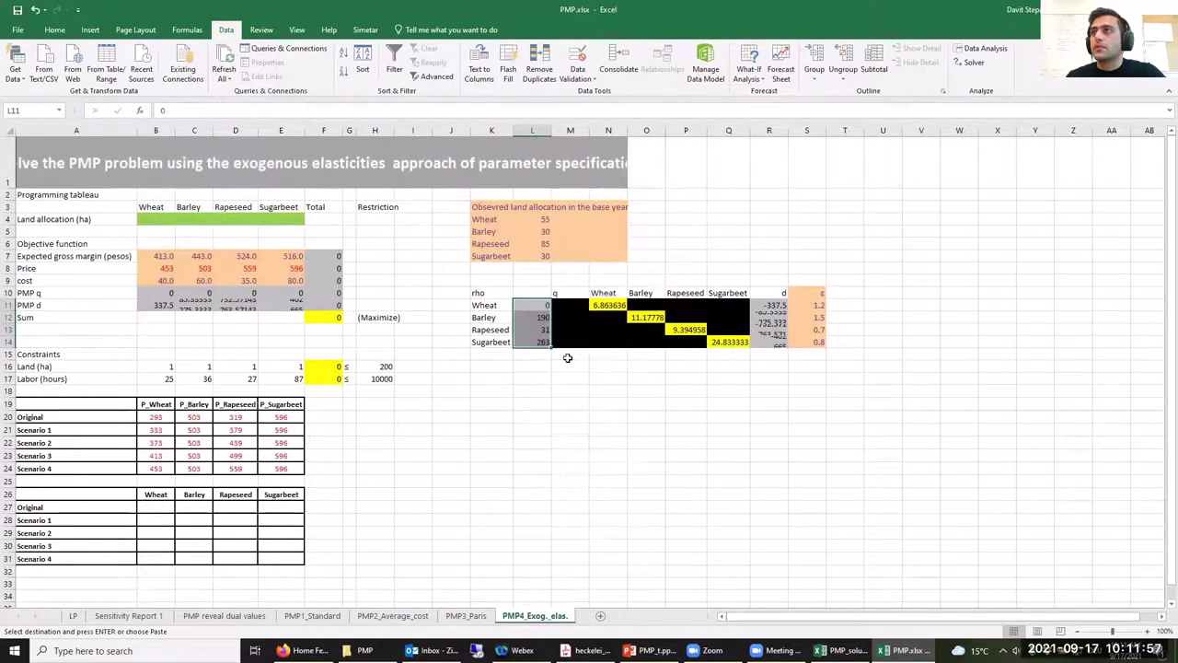
Step: Examine the objective sum, PMP q, PMP d and land total formulas on the PMP1_Standard sheet
{"action": "left_click", "coordinate": [310, 615]}
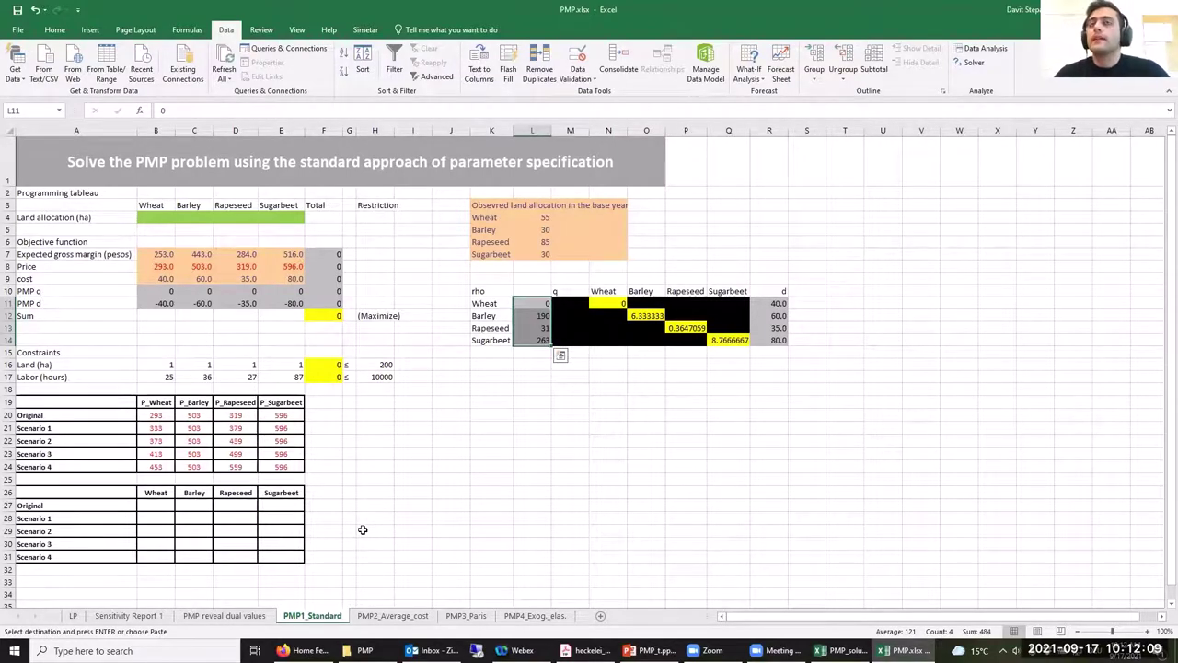
{"action": "left_click", "coordinate": [309, 319]}
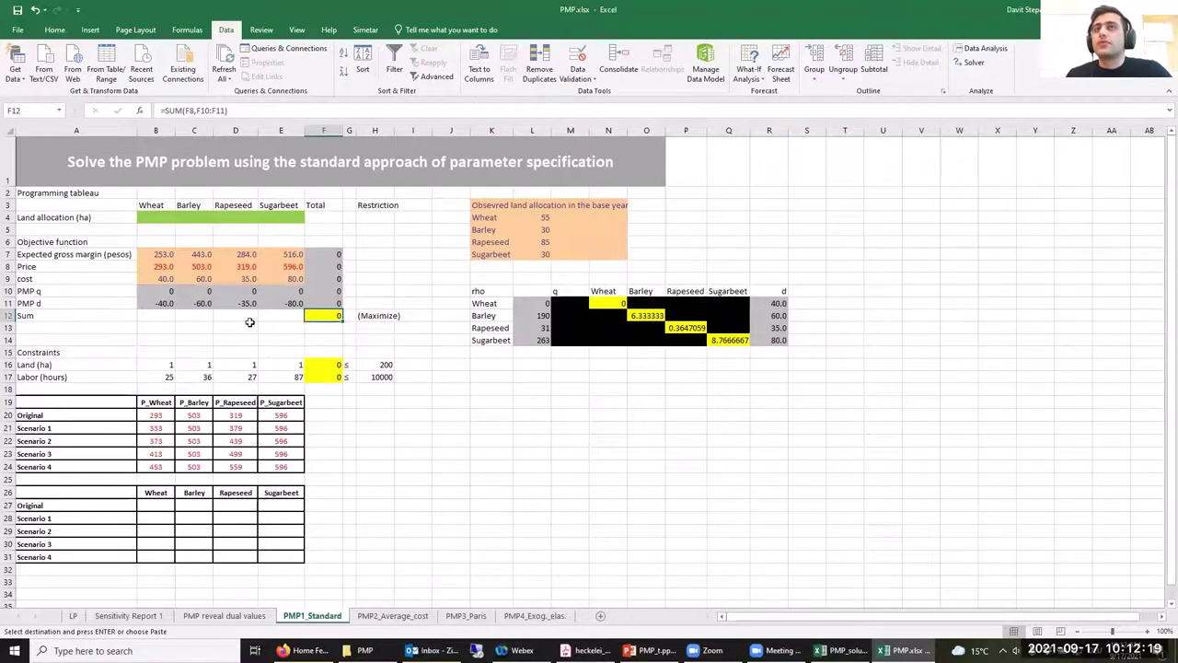
{"action": "left_click", "coordinate": [165, 293]}
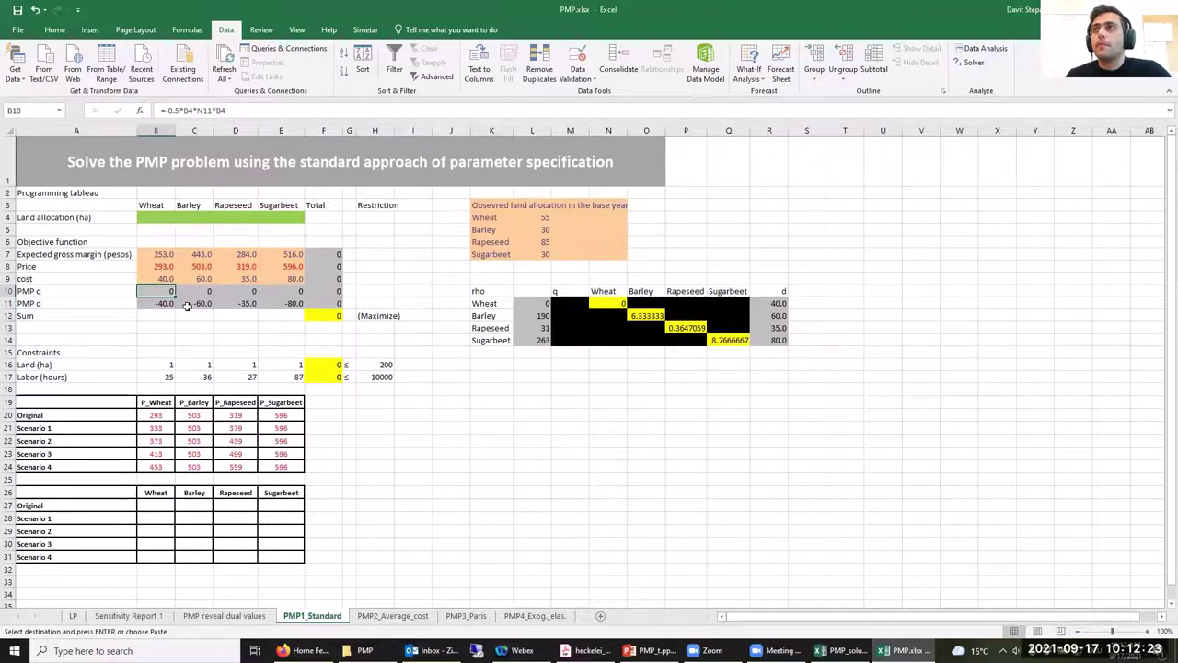
{"action": "left_click", "coordinate": [186, 306]}
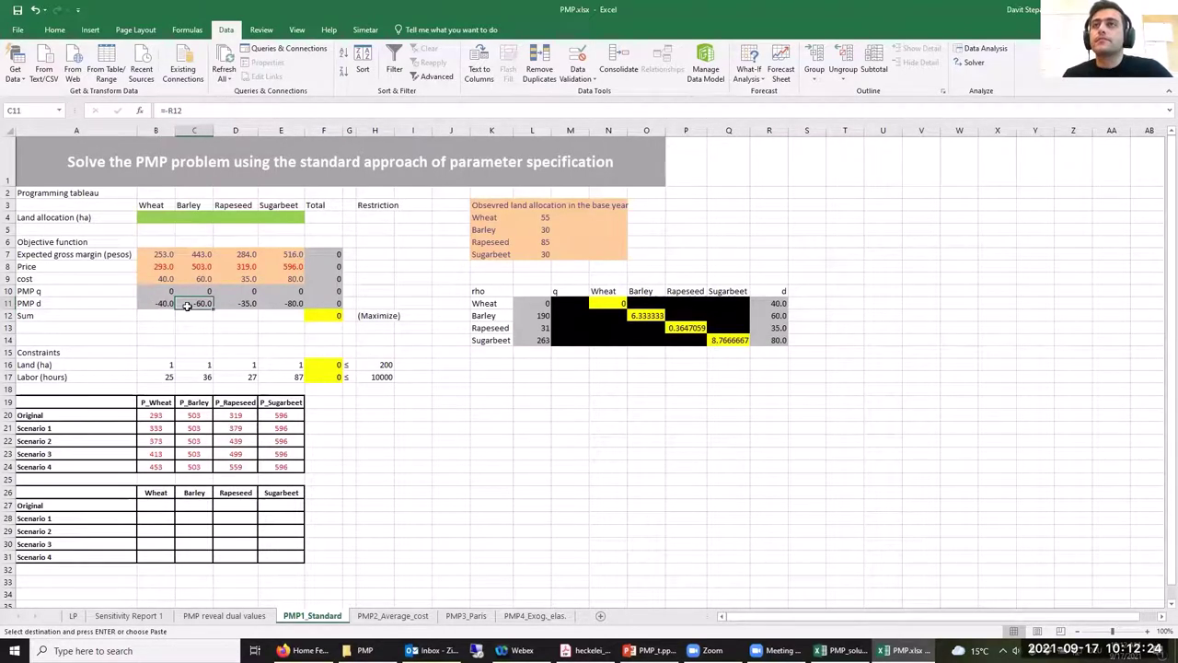
{"action": "left_click", "coordinate": [330, 405]}
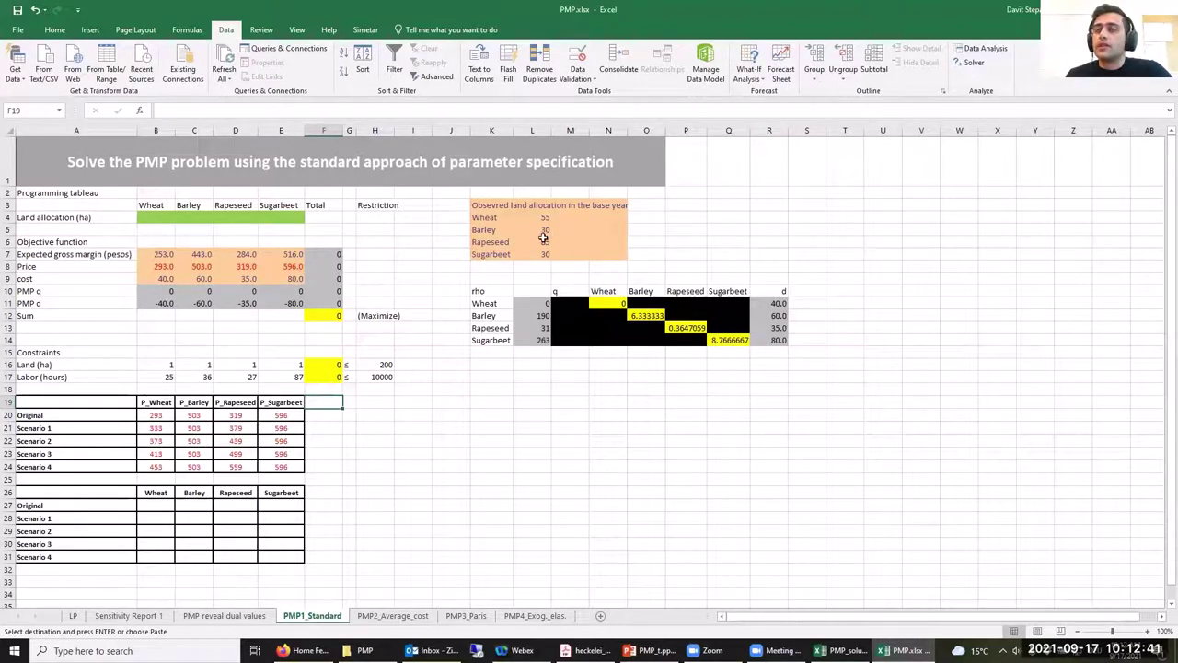
{"action": "left_click", "coordinate": [449, 453]}
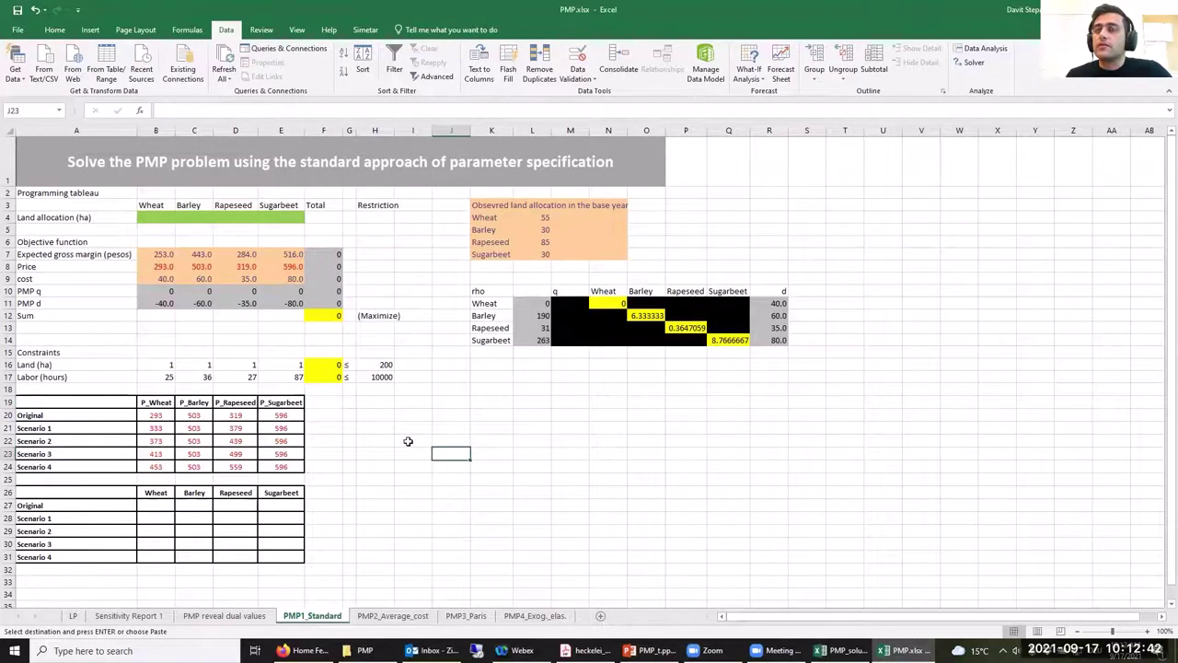
{"action": "left_click", "coordinate": [331, 365]}
{"action": "left_click", "coordinate": [333, 388]}
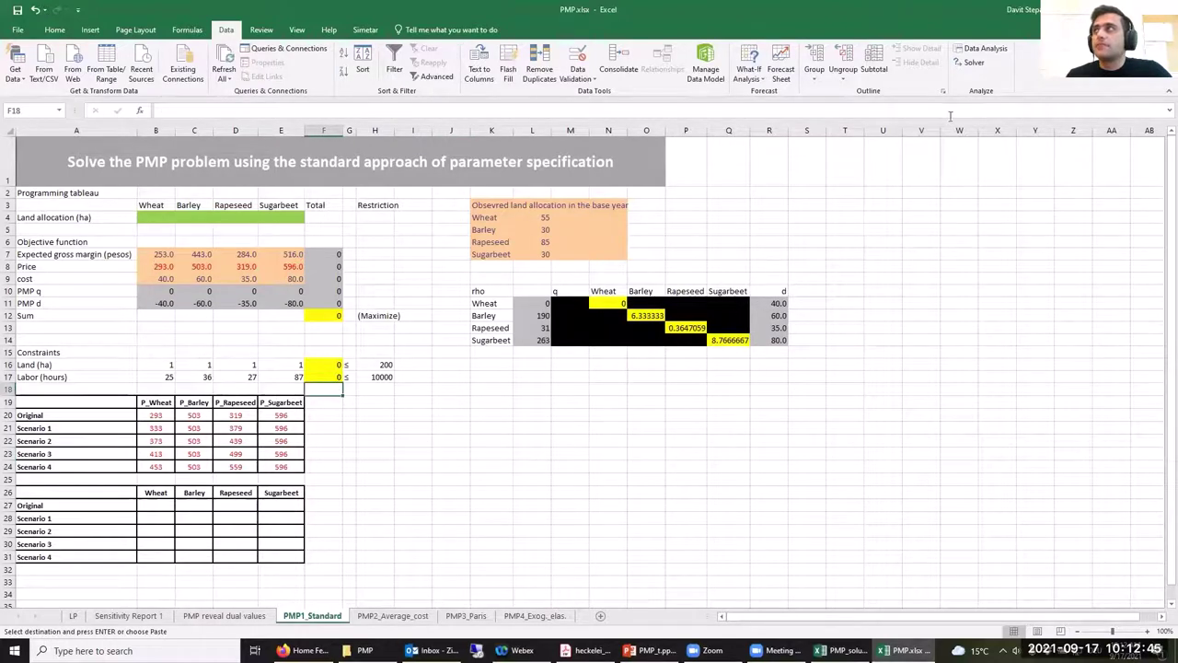
Step: Set up Solver on the PMP1_Standard sheet to maximize F12 by changing the land allocation cells B4:E4
{"action": "left_click", "coordinate": [977, 64]}
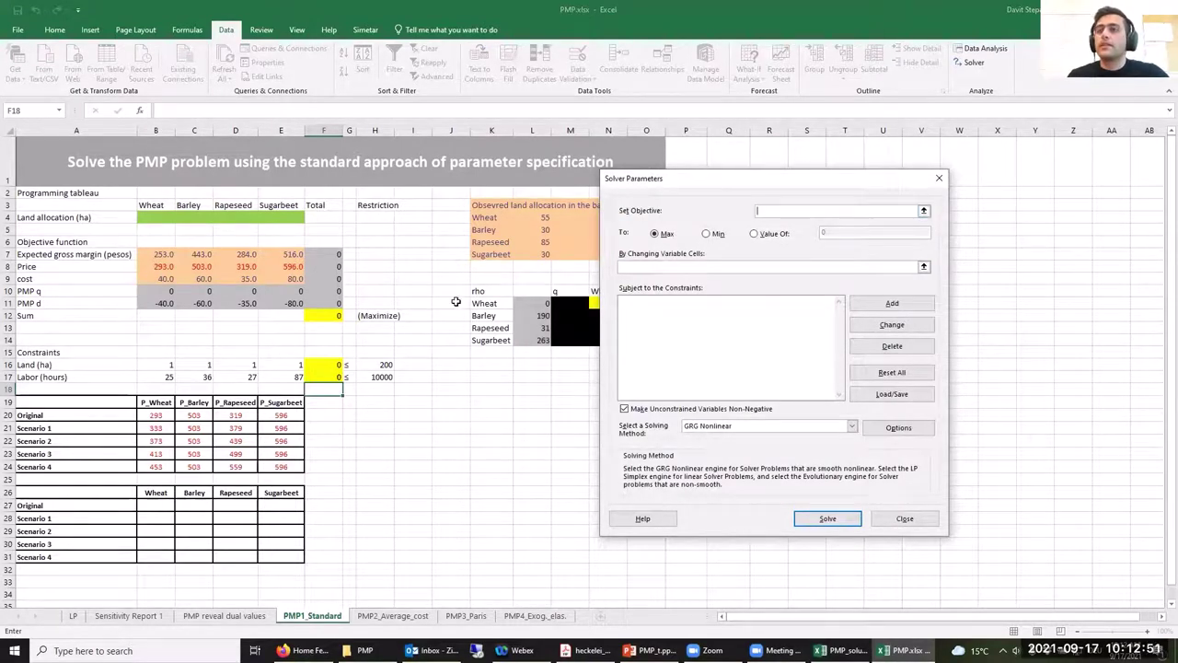
{"action": "left_click", "coordinate": [333, 318]}
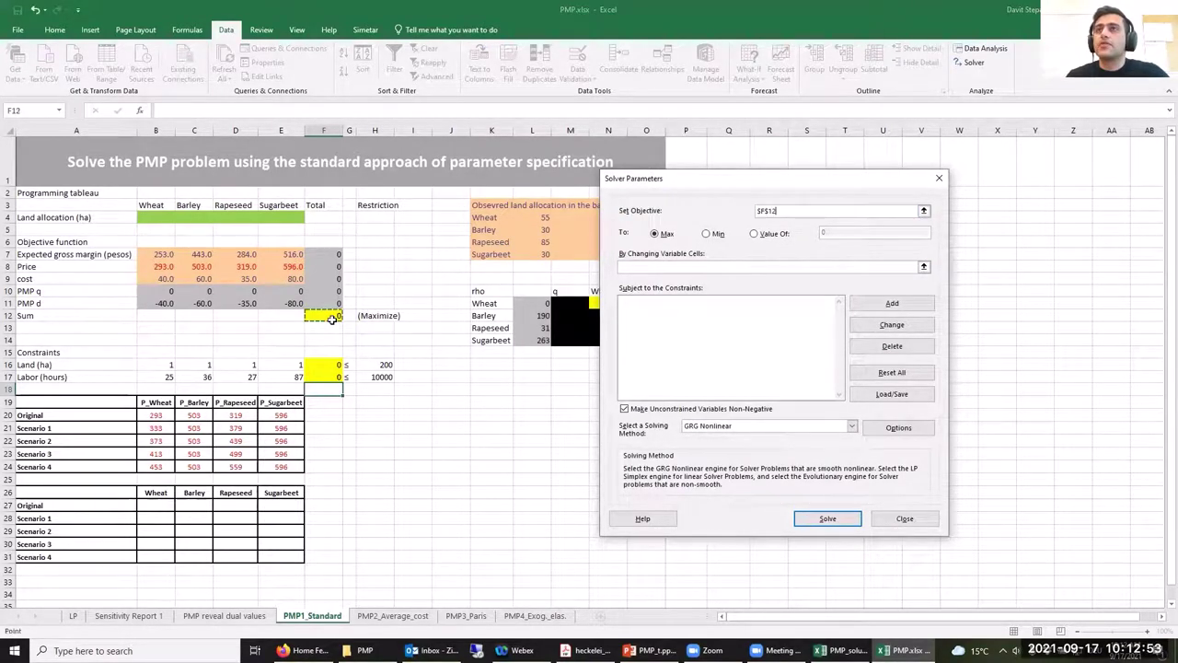
{"action": "left_click", "coordinate": [668, 267]}
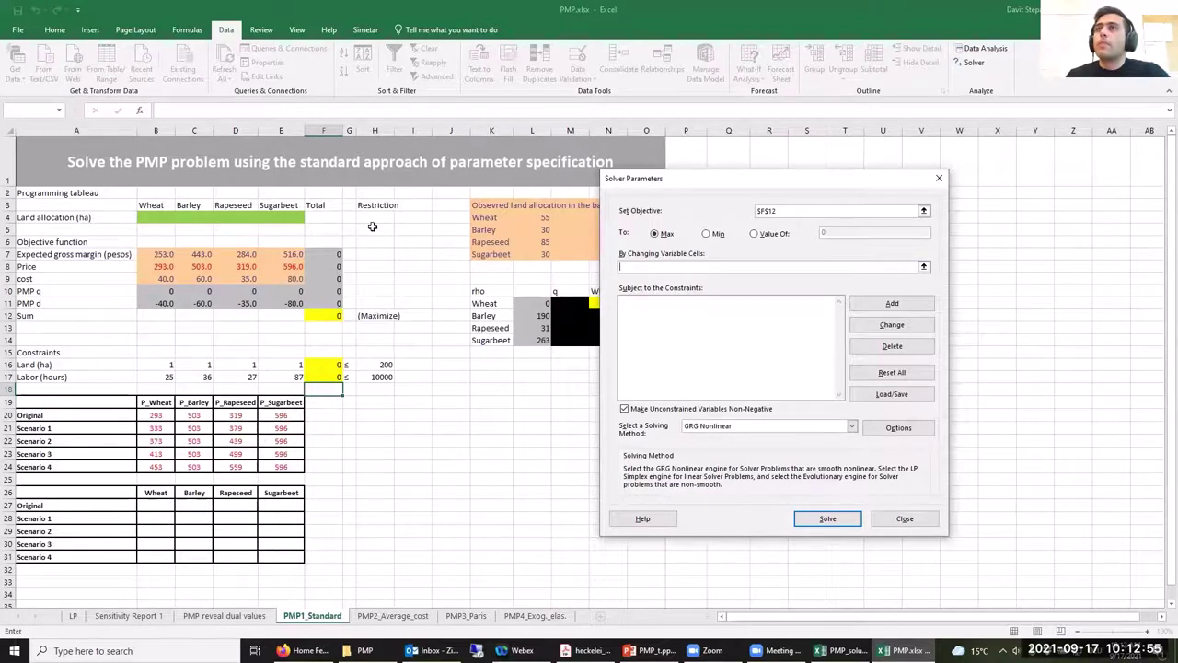
{"action": "left_click_drag", "start_coordinate": [162, 216], "coordinate": [301, 218]}
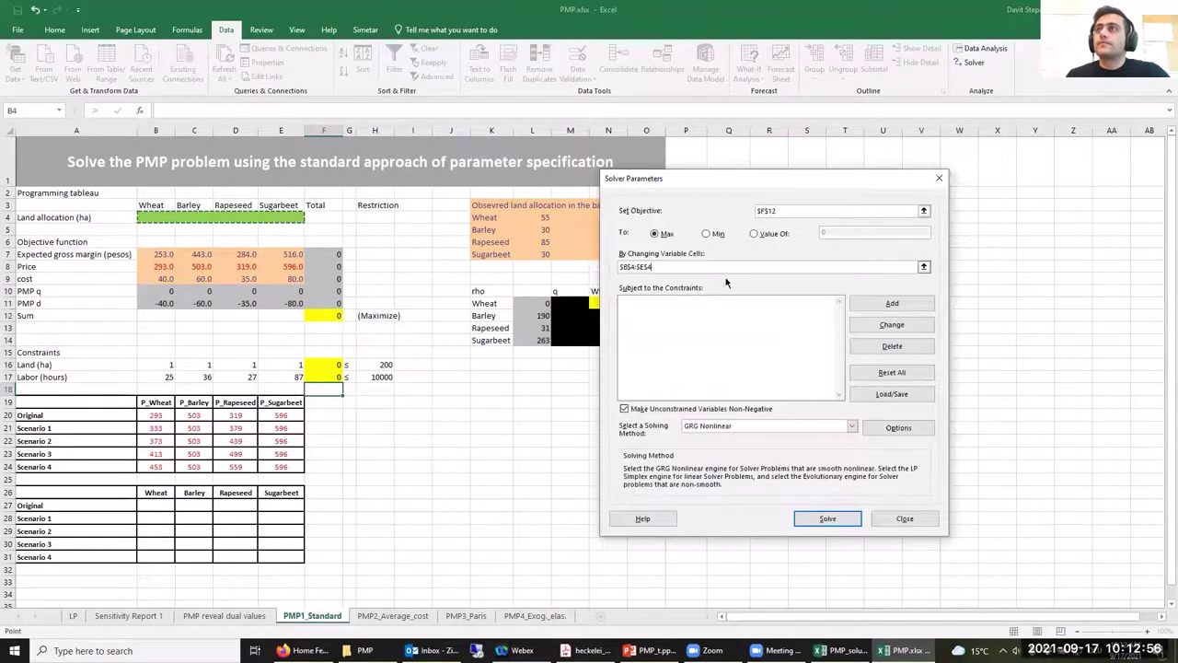
Step: Add Solver constraints on the PMP1_Standard sheet limiting land F16 to at most H16 and labor F17 to at most H17
{"action": "left_click", "coordinate": [868, 303]}
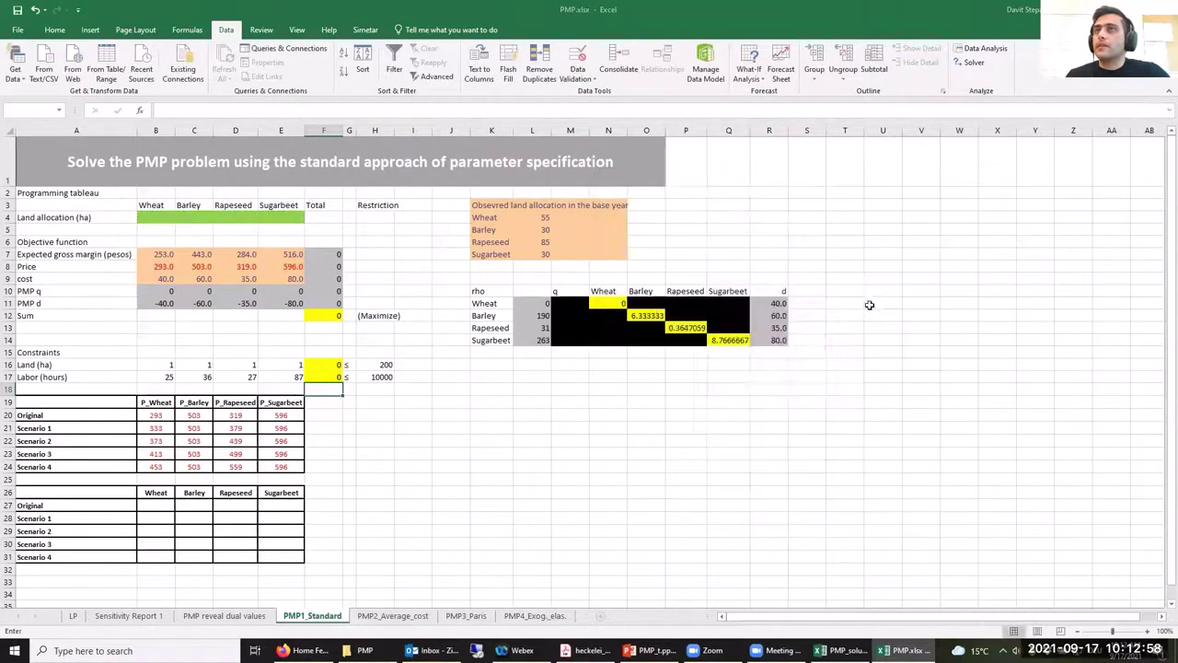
{"action": "left_click", "coordinate": [323, 366]}
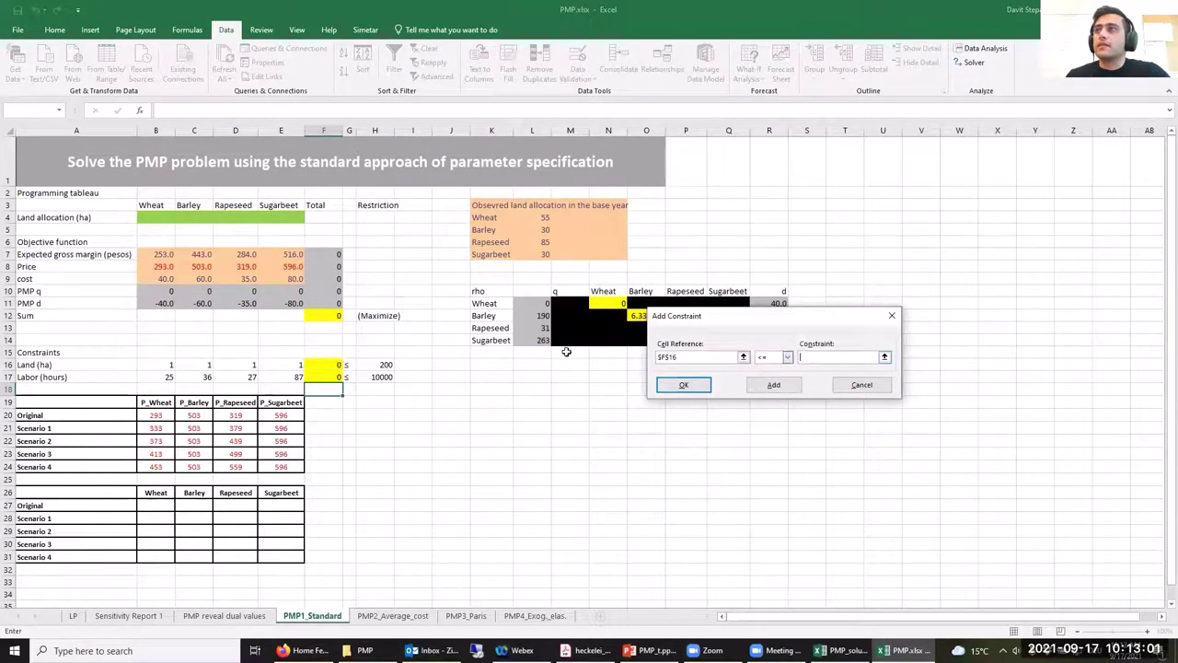
{"action": "left_click", "coordinate": [382, 365]}
{"action": "left_click", "coordinate": [773, 385]}
{"action": "left_click", "coordinate": [327, 378]}
{"action": "left_click", "coordinate": [833, 357]}
{"action": "left_click", "coordinate": [375, 386]}
{"action": "left_click", "coordinate": [376, 377]}
{"action": "left_click", "coordinate": [692, 385]}
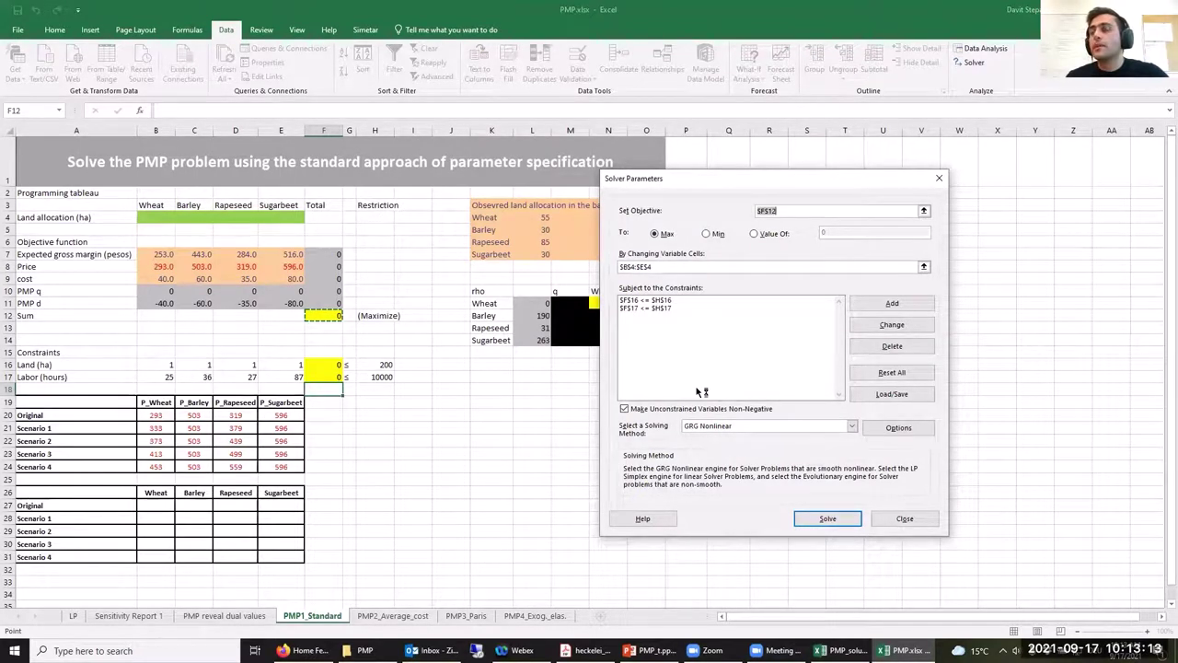
Step: Solve the PMP1_Standard model with the GRG Nonlinear method and keep the Solver solution
{"action": "left_click", "coordinate": [767, 427]}
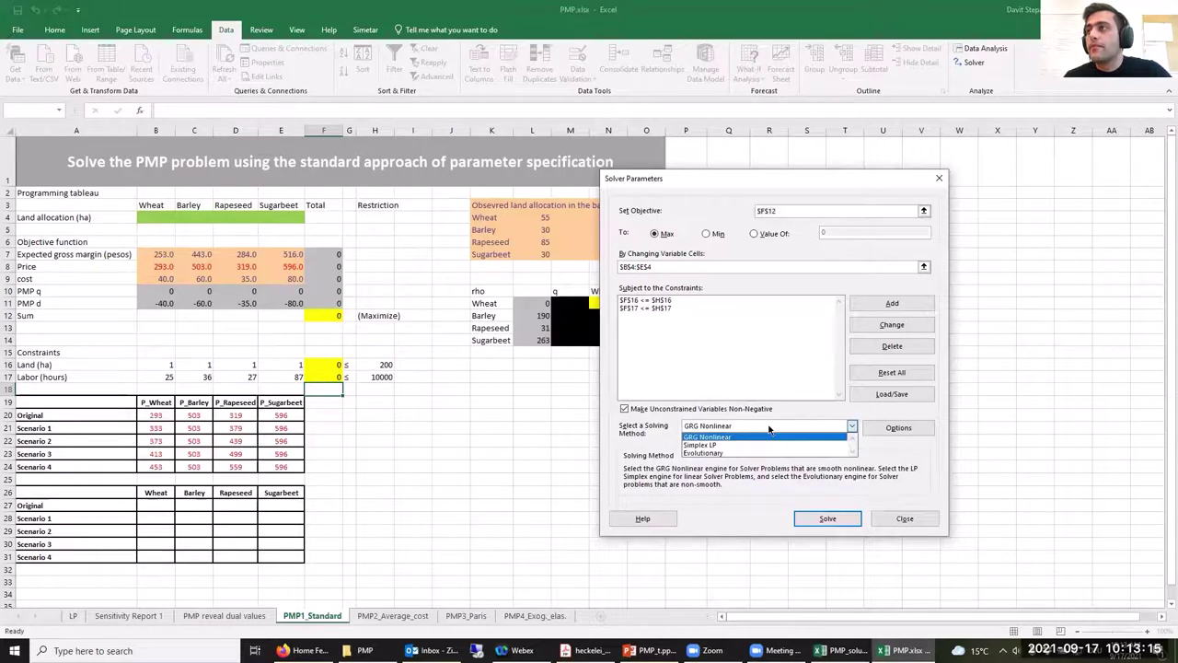
{"action": "left_click", "coordinate": [753, 438]}
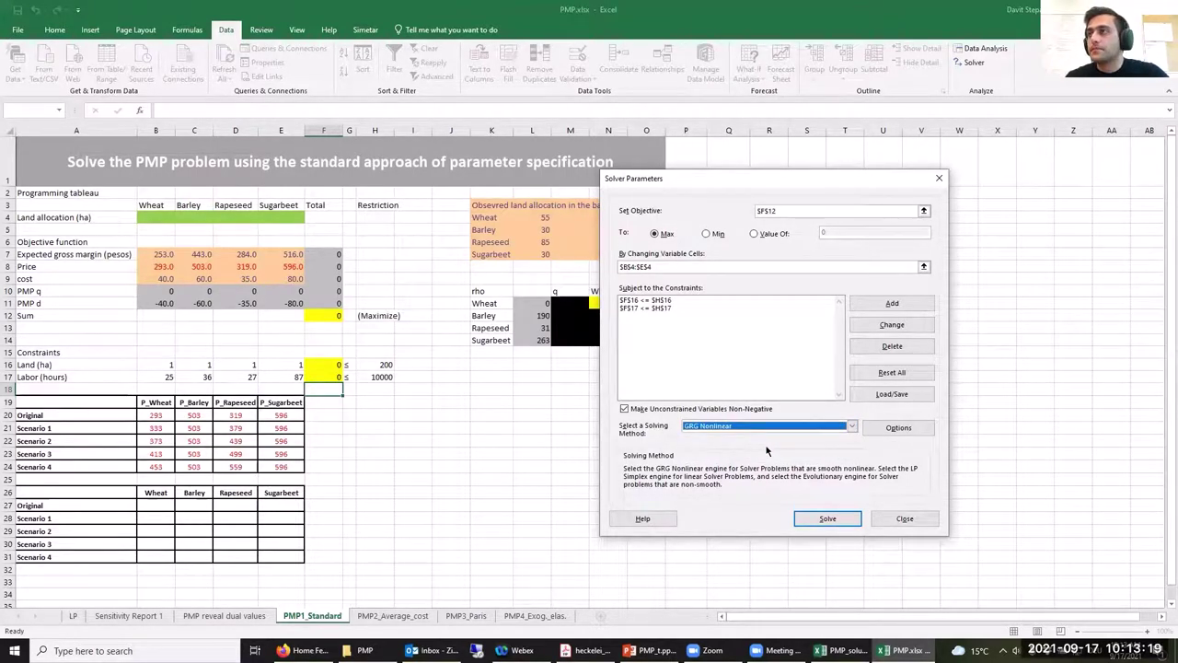
{"action": "left_click", "coordinate": [822, 518]}
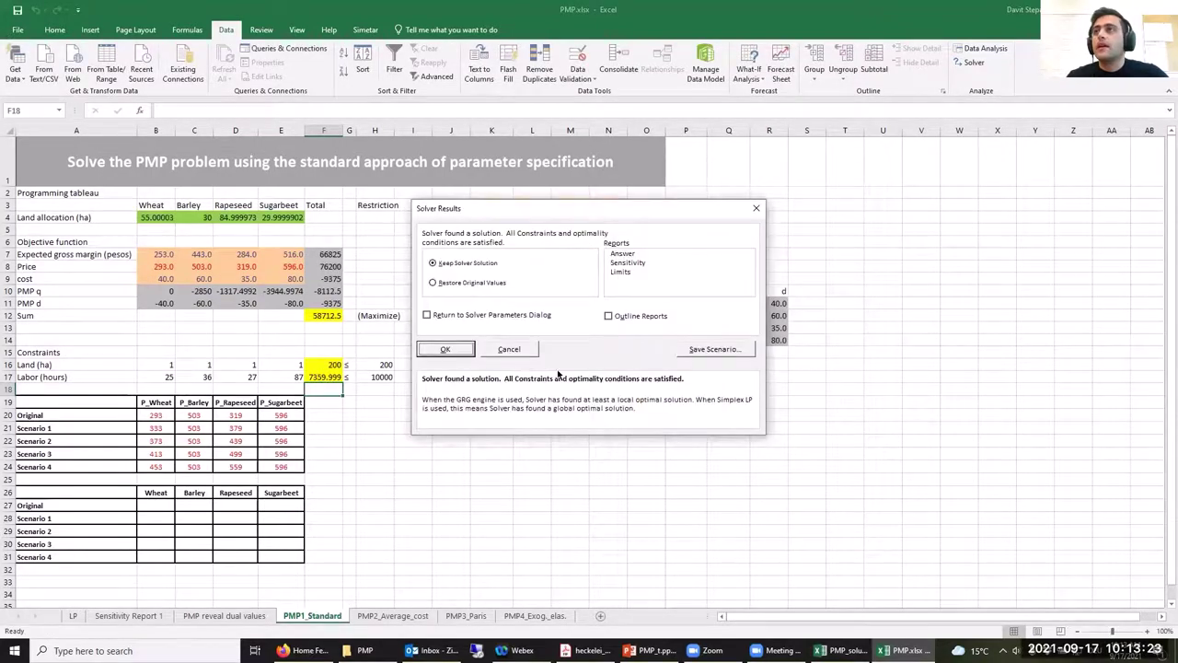
{"action": "left_click", "coordinate": [452, 349]}
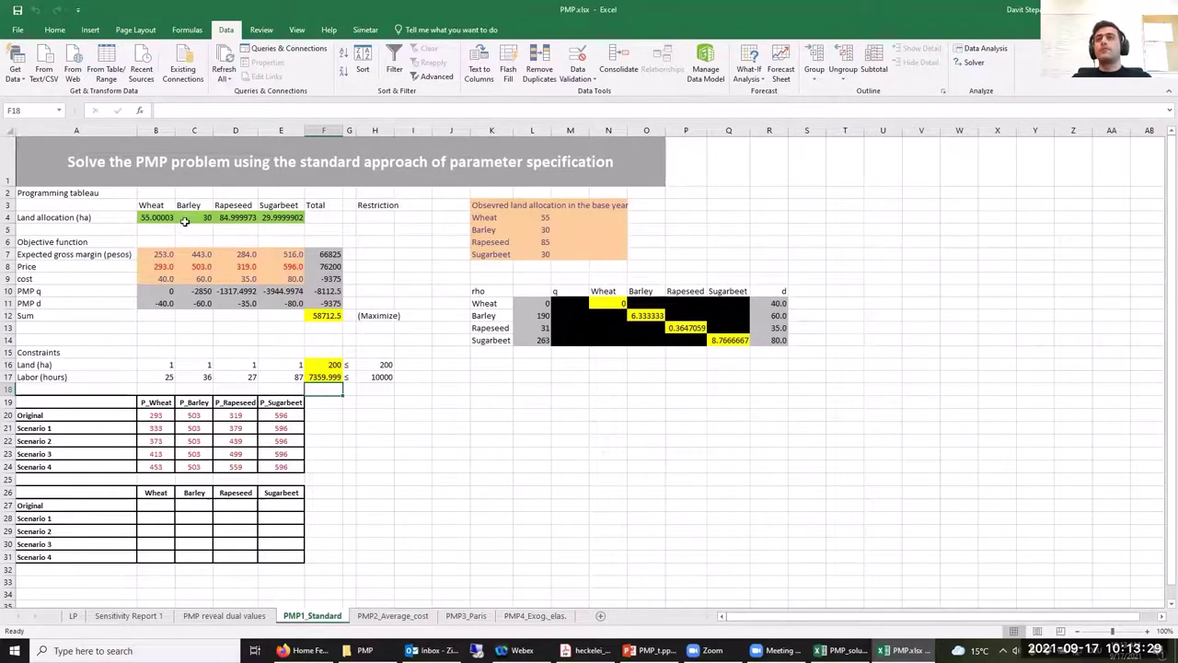
Step: Compare the solved land allocation in B4:E4 with the observed base-year land allocation on the PMP1_Standard sheet
{"action": "left_click_drag", "start_coordinate": [165, 218], "coordinate": [265, 219]}
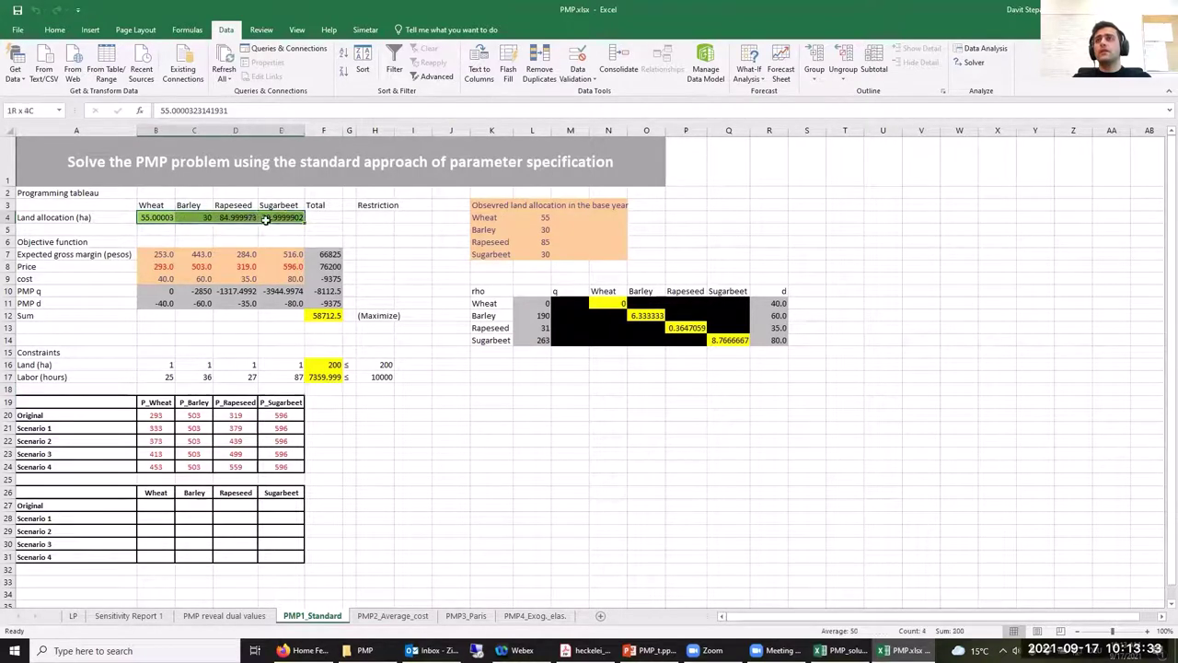
{"action": "left_click", "coordinate": [453, 218]}
{"action": "left_click_drag", "start_coordinate": [532, 217], "coordinate": [539, 255]}
{"action": "left_click", "coordinate": [412, 427]}
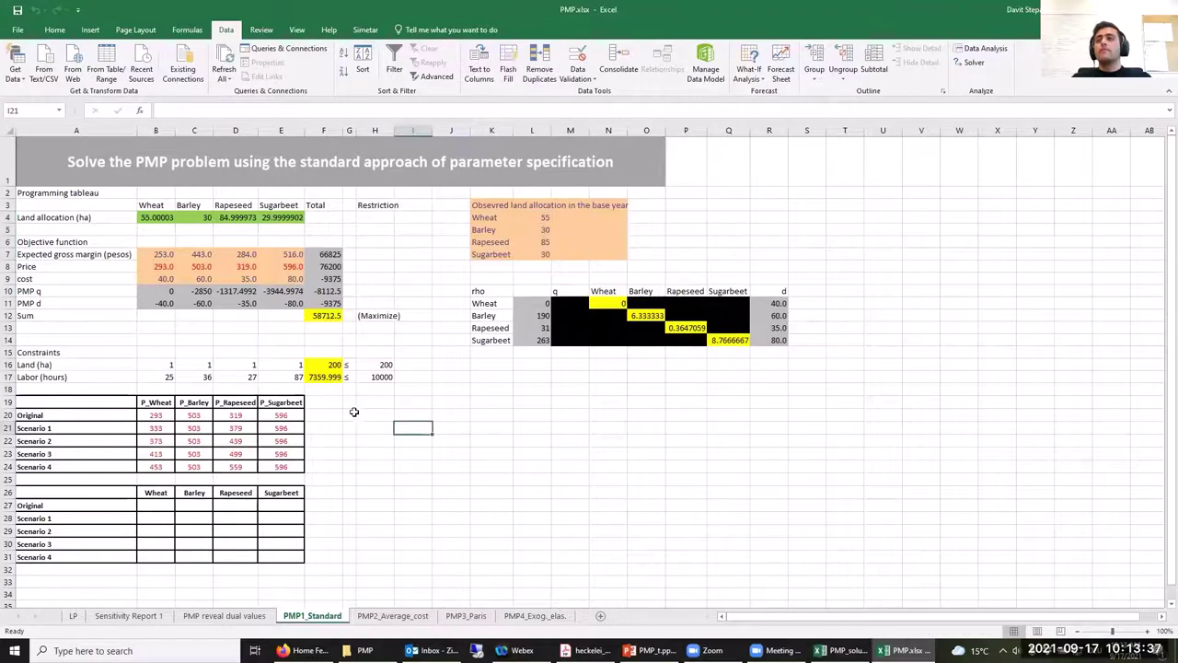
{"action": "left_click", "coordinate": [328, 390]}
{"action": "left_click", "coordinate": [329, 404]}
{"action": "left_click", "coordinate": [326, 415]}
{"action": "left_click", "coordinate": [327, 430]}
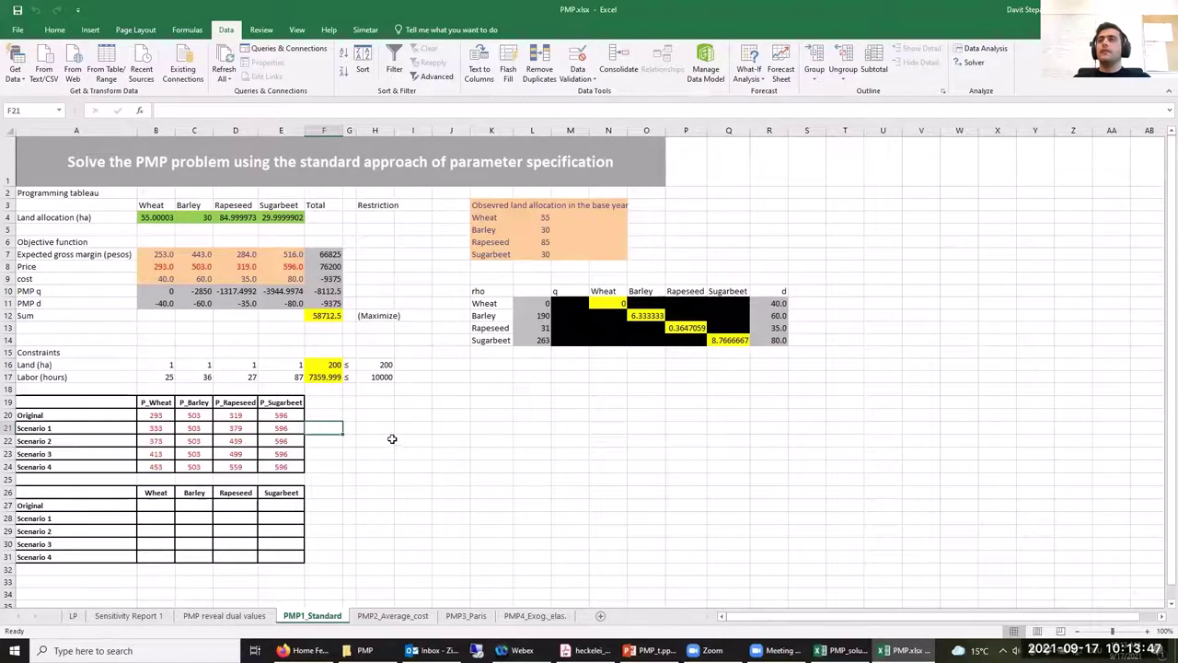
Step: Set up Solver on the PMP2_Average_cost sheet to maximize F12 by changing the land allocation cells B4:E4
{"action": "left_click", "coordinate": [401, 621]}
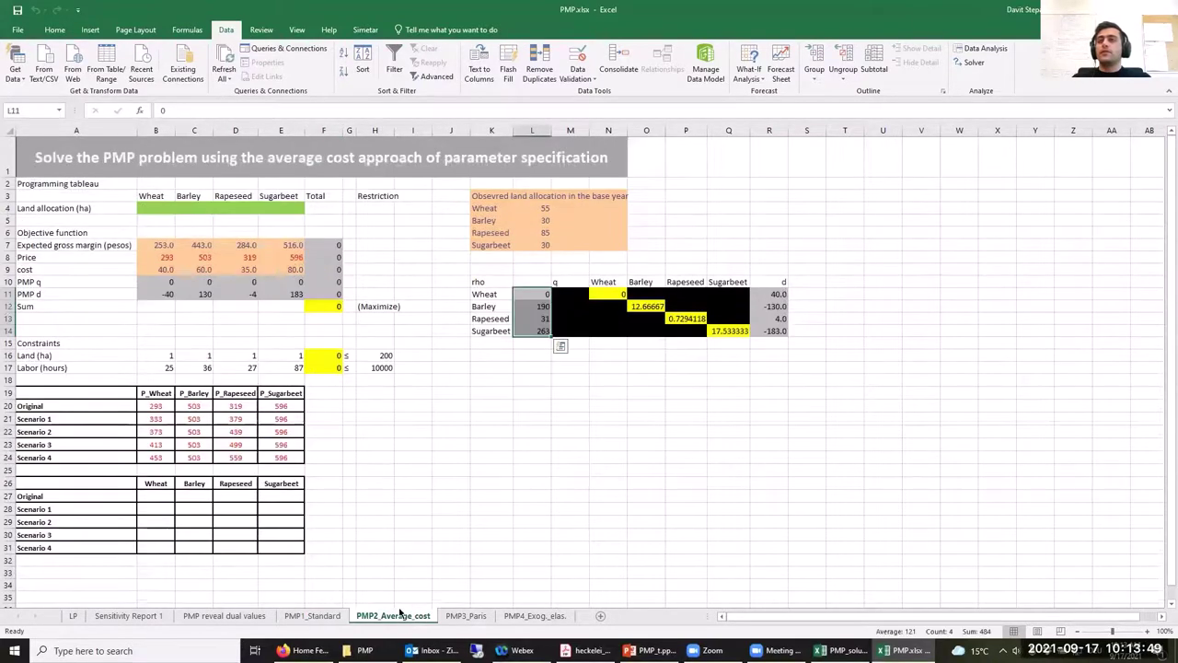
{"action": "left_click", "coordinate": [322, 306]}
{"action": "left_click", "coordinate": [974, 62]}
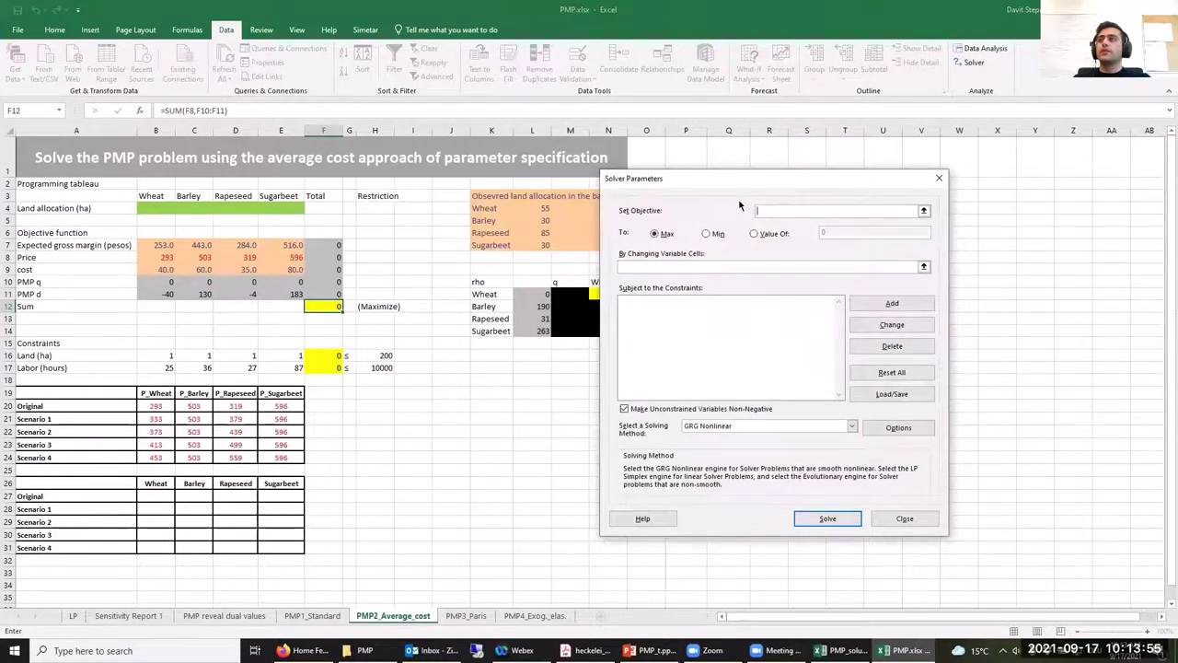
{"action": "left_click", "coordinate": [332, 307]}
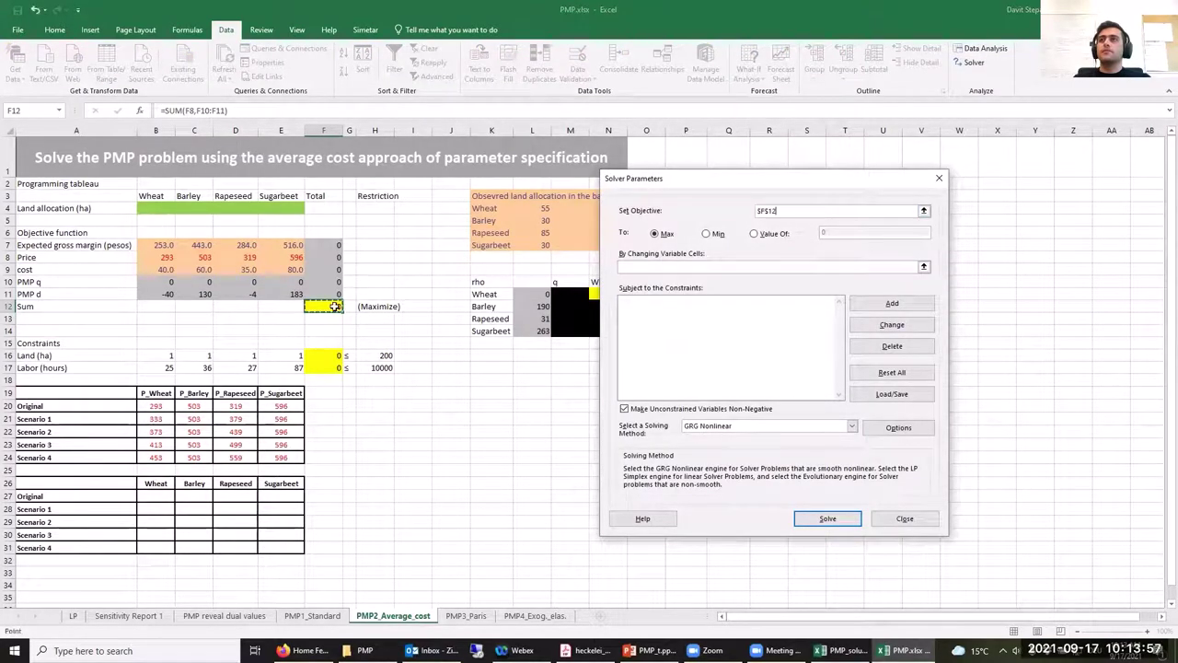
{"action": "left_click", "coordinate": [719, 265]}
{"action": "left_click_drag", "start_coordinate": [158, 208], "coordinate": [277, 209]}
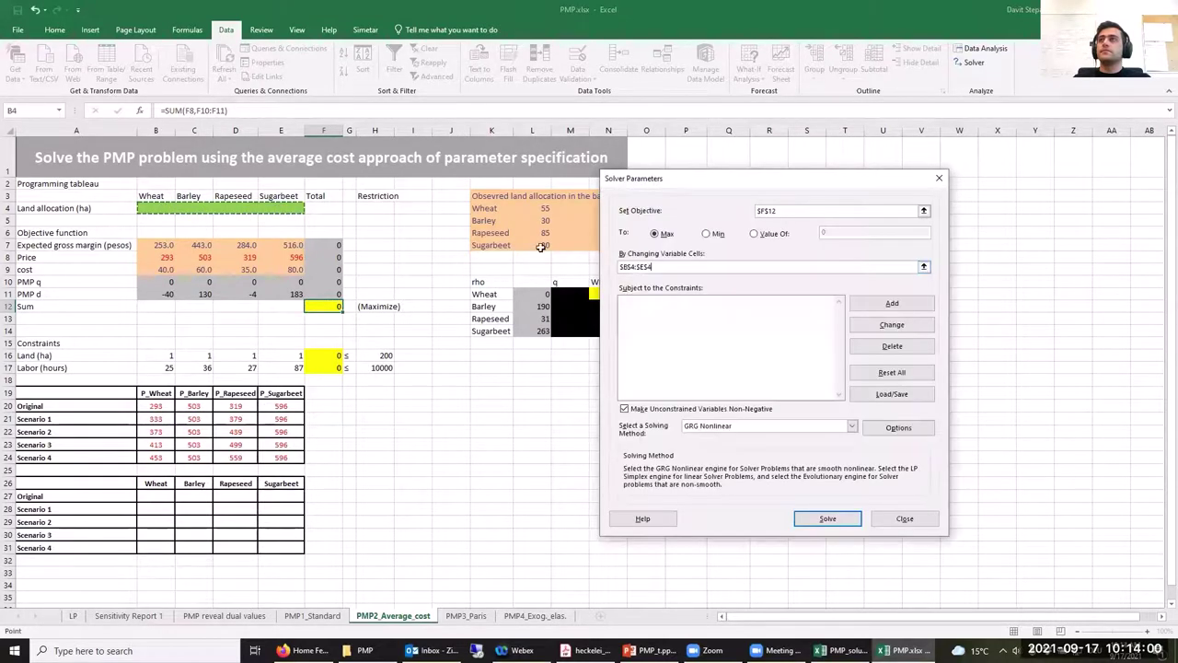
Step: Add Solver constraints on the PMP2_Average_cost sheet limiting F16 to at most H16 and F17 to at most H17
{"action": "left_click", "coordinate": [876, 302]}
{"action": "left_click", "coordinate": [334, 355]}
{"action": "left_click", "coordinate": [391, 356]}
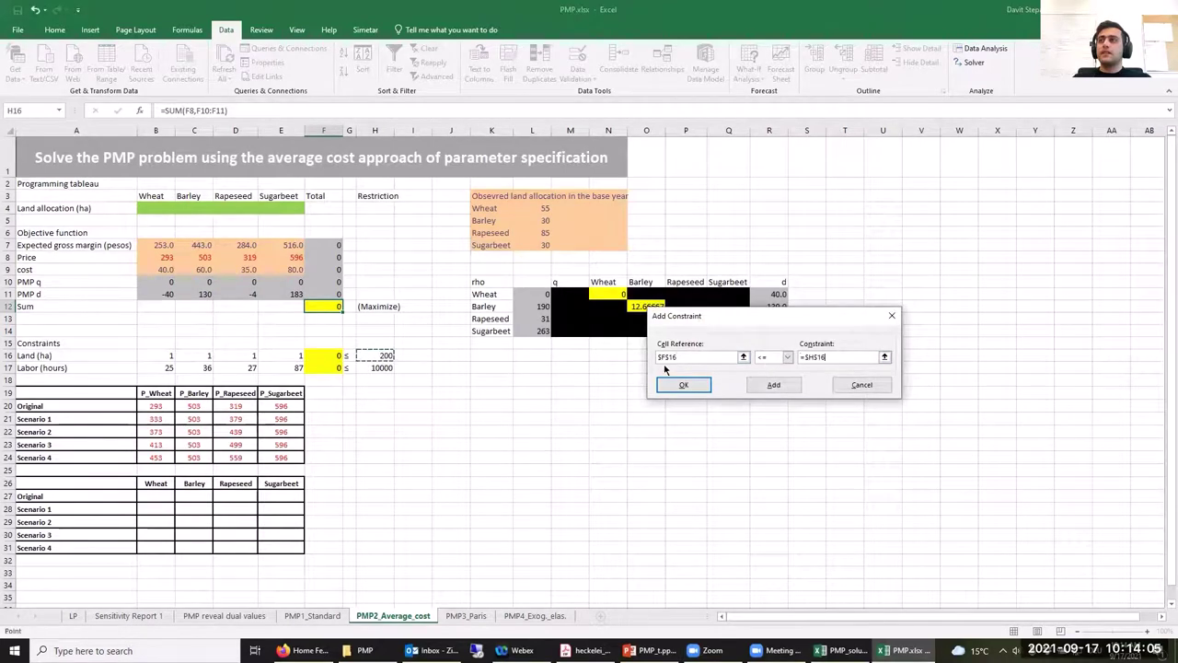
{"action": "left_click", "coordinate": [773, 385]}
{"action": "left_click", "coordinate": [325, 369]}
{"action": "left_click", "coordinate": [825, 357]}
{"action": "left_click", "coordinate": [390, 368]}
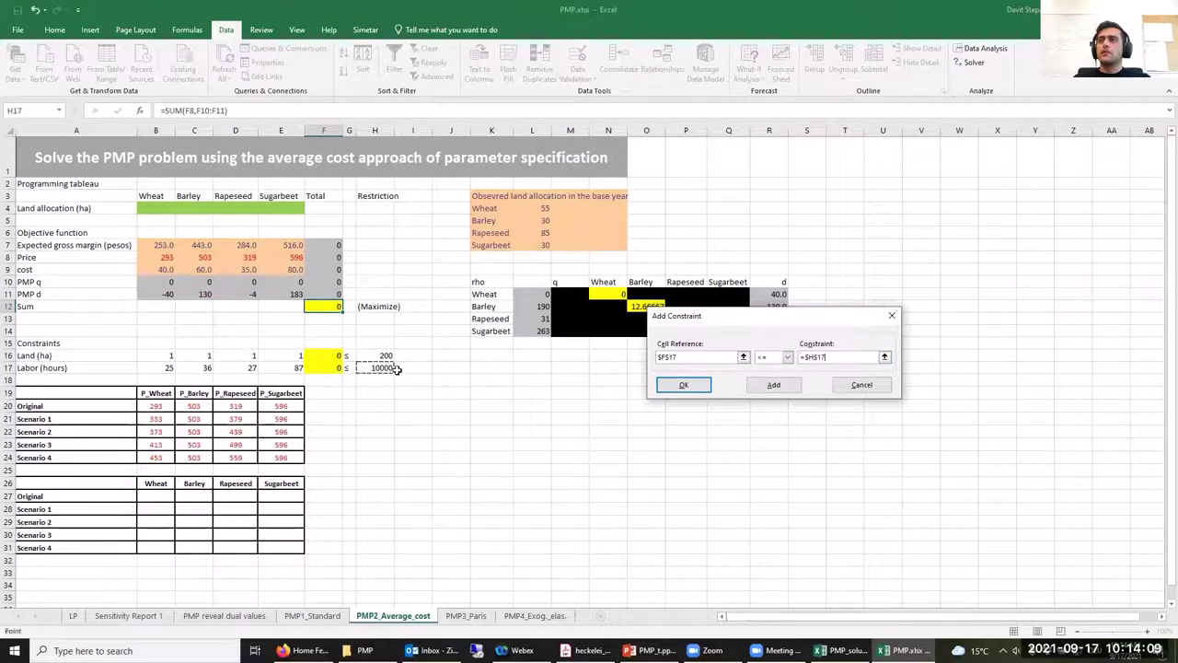
{"action": "left_click", "coordinate": [683, 384]}
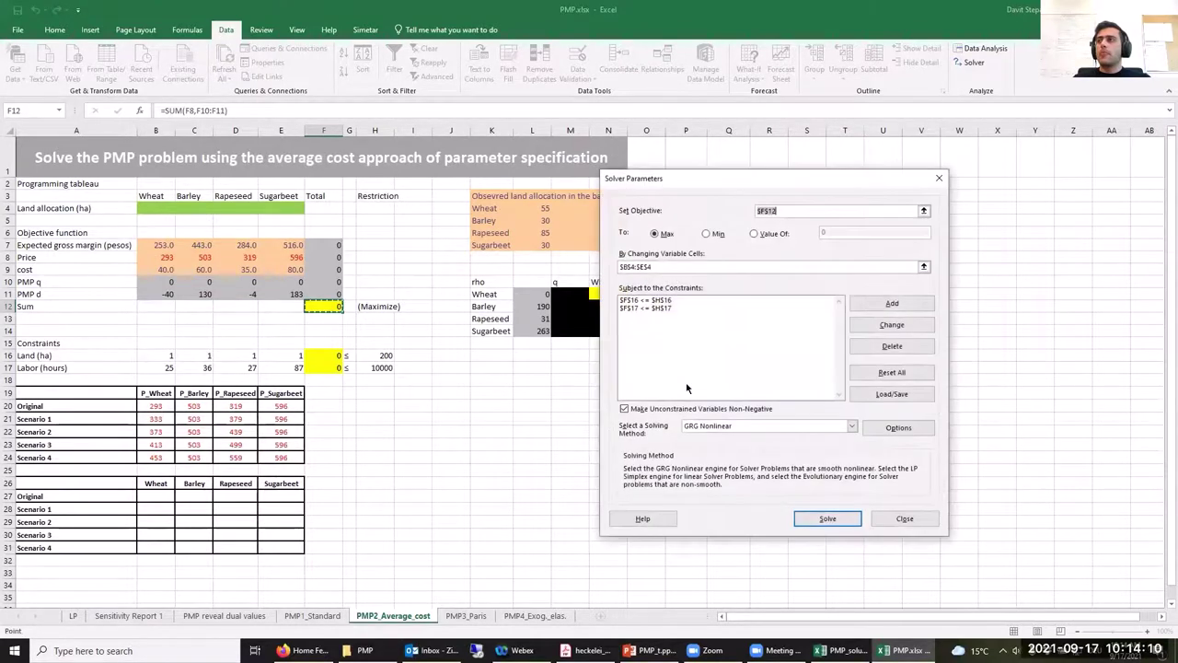
Step: Solve the PMP2_Average_cost model, keep the Solver solution and check the resulting land allocation in B4:E4
{"action": "left_click", "coordinate": [827, 518]}
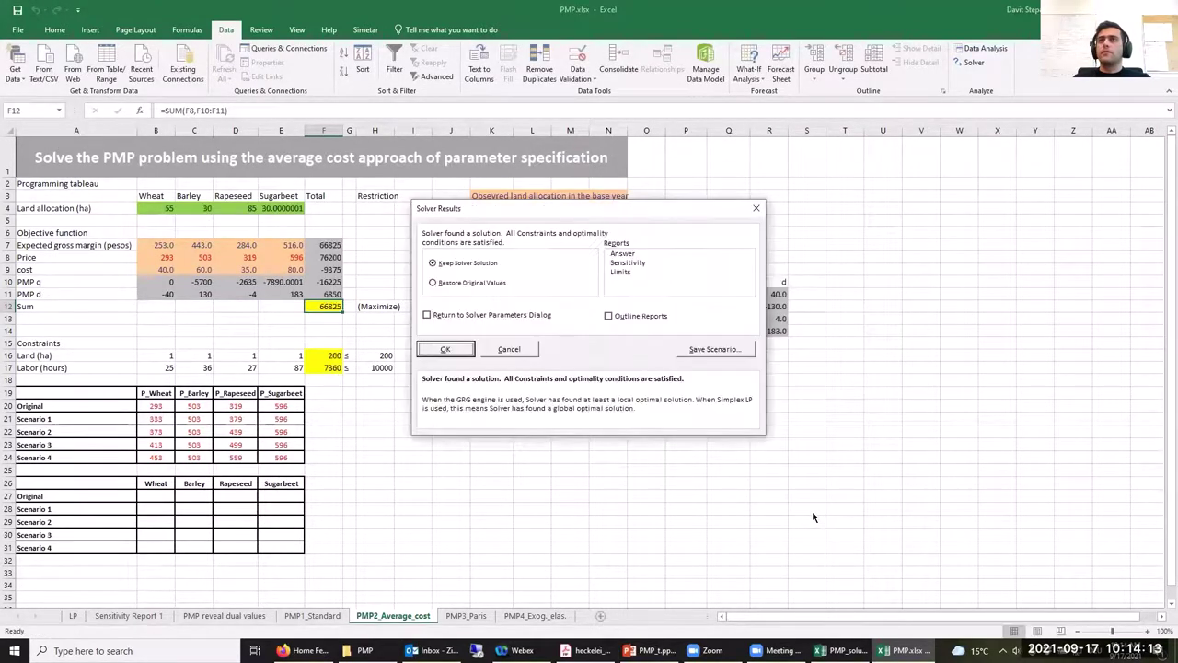
{"action": "left_click", "coordinate": [445, 350]}
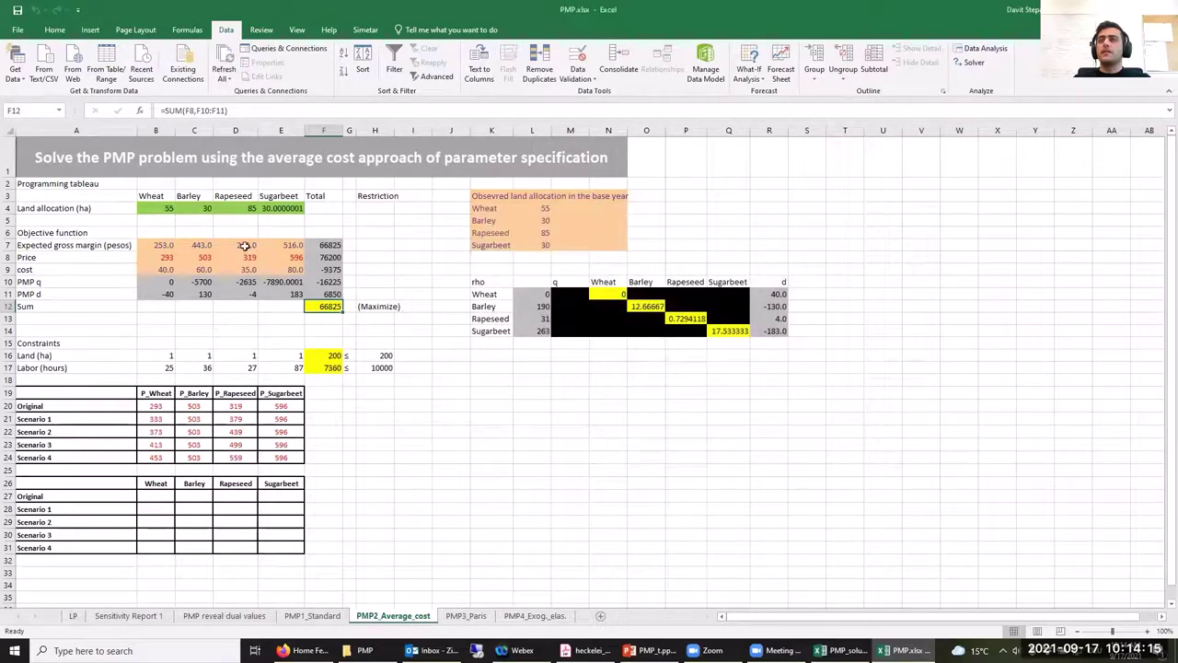
{"action": "left_click_drag", "start_coordinate": [166, 208], "coordinate": [275, 208]}
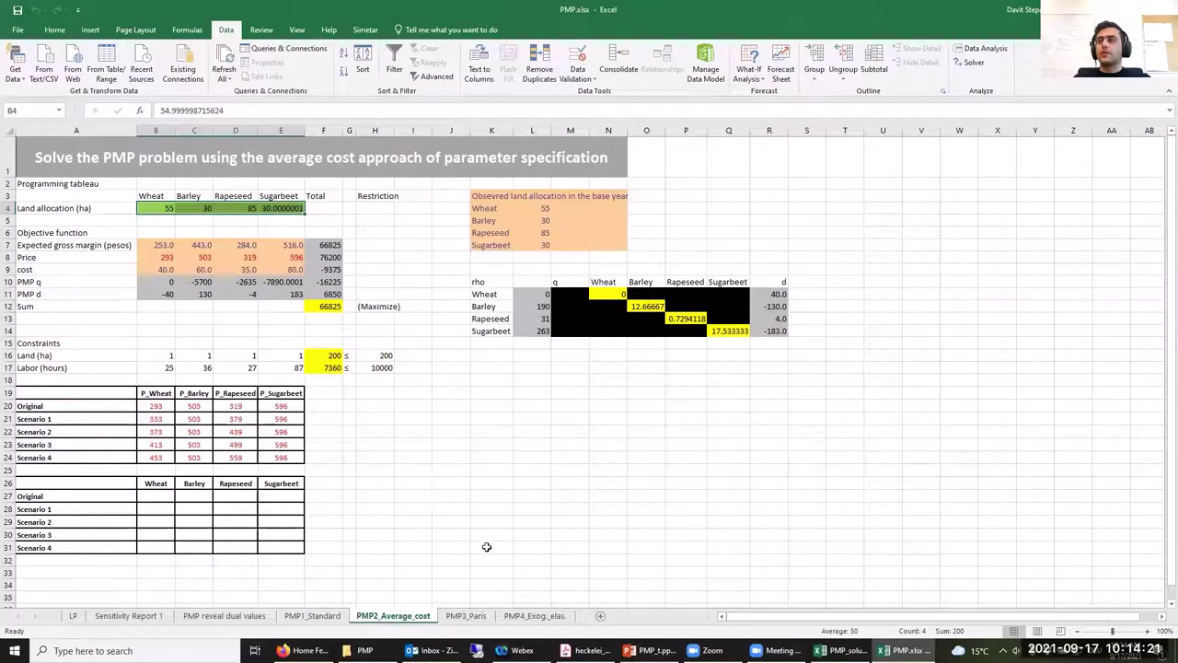
Step: Set up Solver on the PMP3_Paris sheet to maximize F12 by changing the land allocation cells B4:E4
{"action": "left_click", "coordinate": [464, 622]}
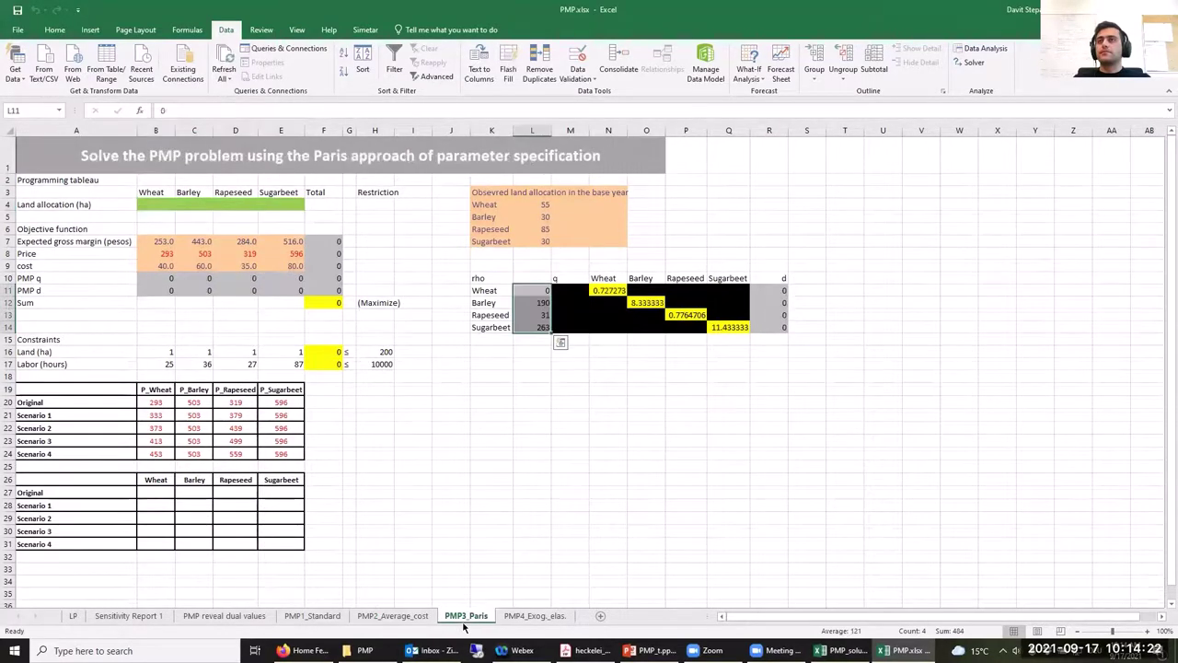
{"action": "left_click", "coordinate": [326, 306]}
{"action": "left_click", "coordinate": [972, 63]}
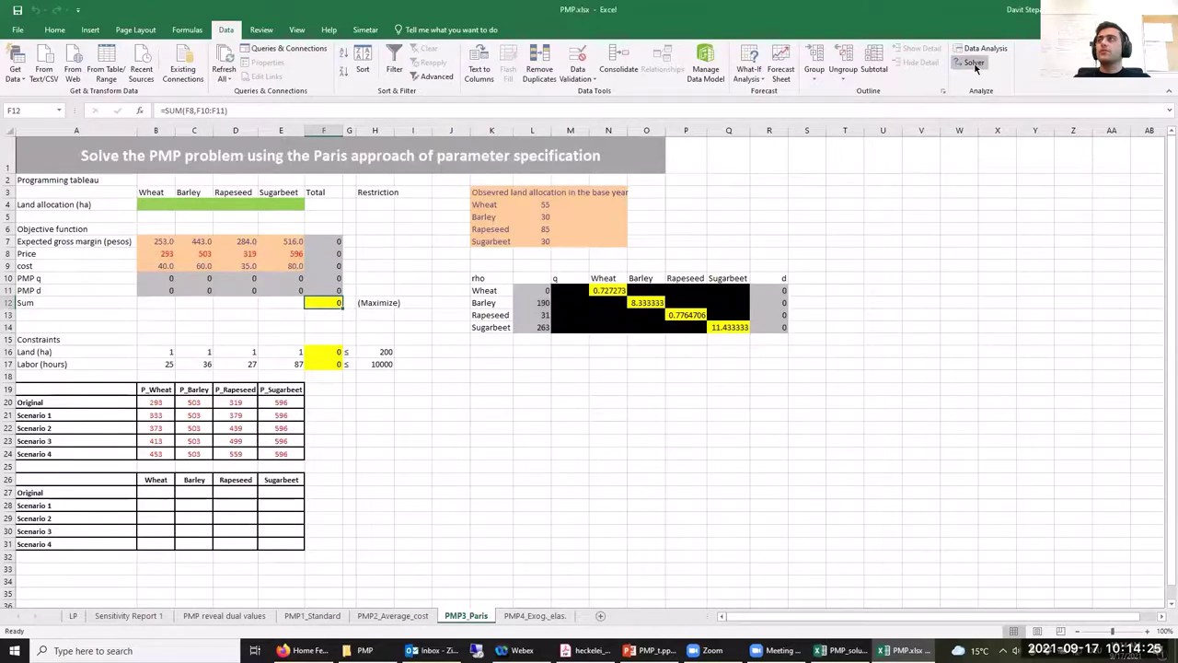
{"action": "left_click", "coordinate": [326, 307]}
{"action": "left_click", "coordinate": [618, 267]}
{"action": "left_click_drag", "start_coordinate": [172, 211], "coordinate": [280, 208]}
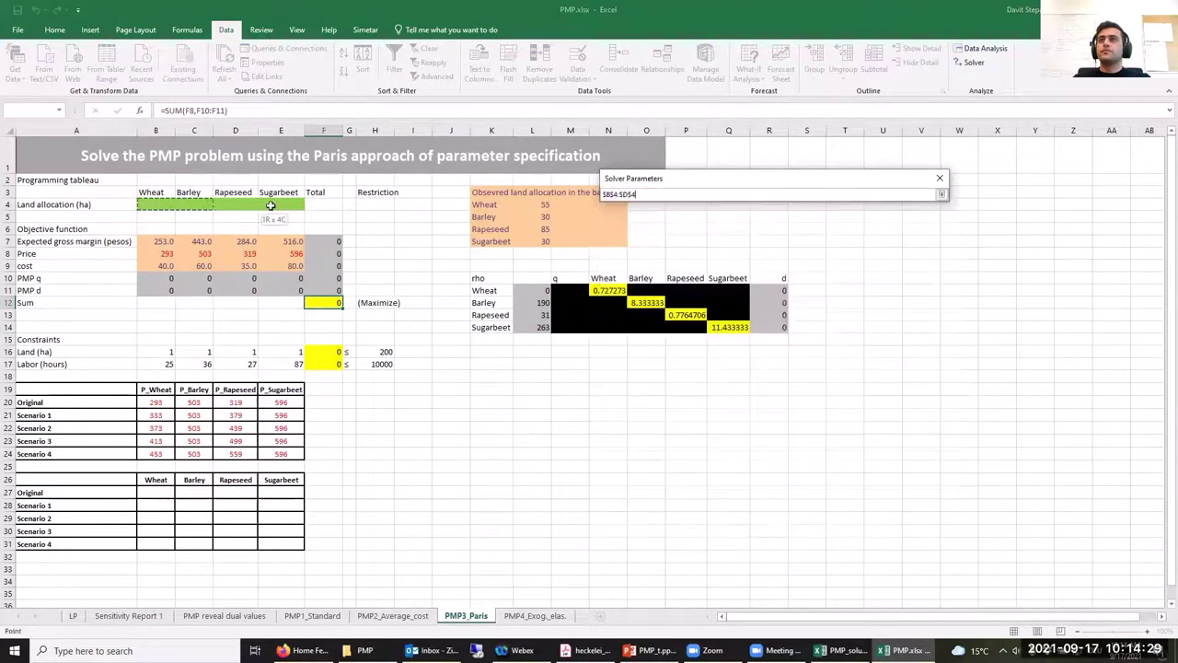
Step: Constrain F16 to at most H16 and F17 to at most H17, and solve the PMP3_Paris model, keeping the Solver solution
{"action": "left_click", "coordinate": [891, 303]}
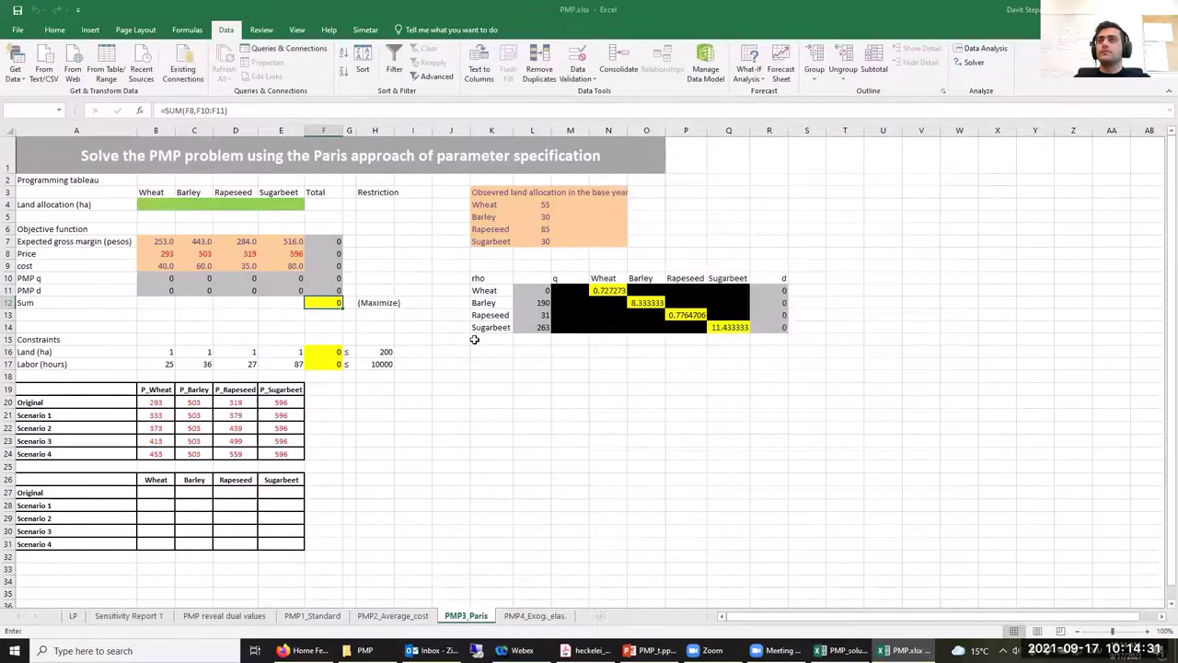
{"action": "left_click", "coordinate": [324, 351]}
{"action": "left_click", "coordinate": [834, 359]}
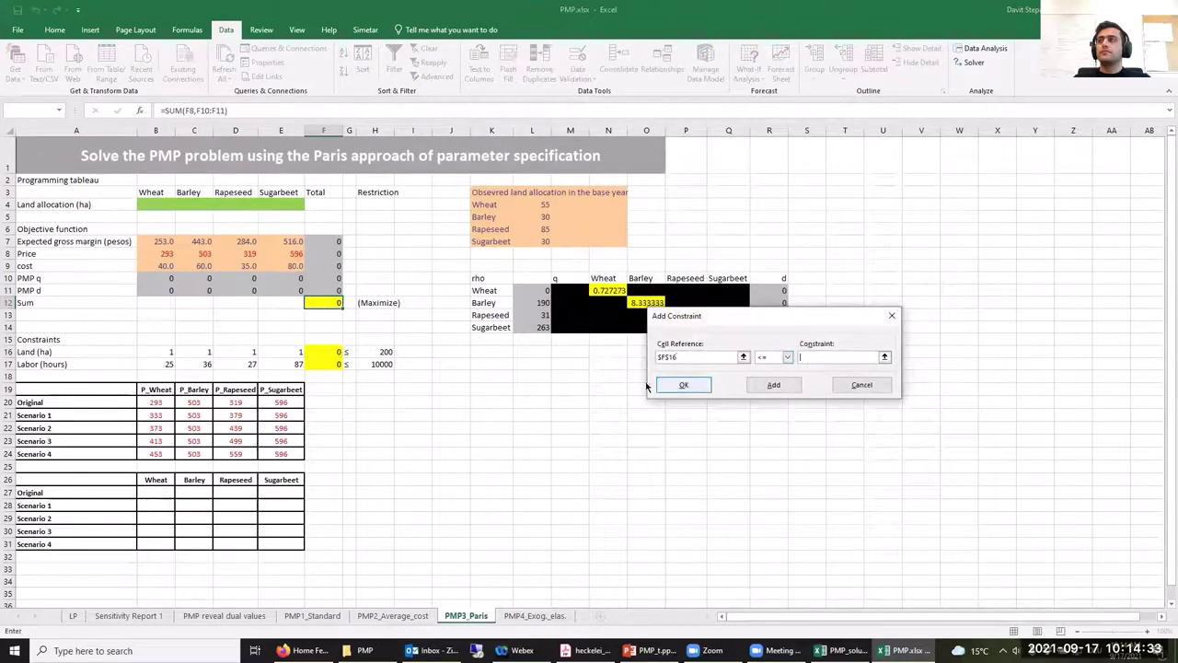
{"action": "left_click", "coordinate": [382, 353]}
{"action": "left_click", "coordinate": [774, 386]}
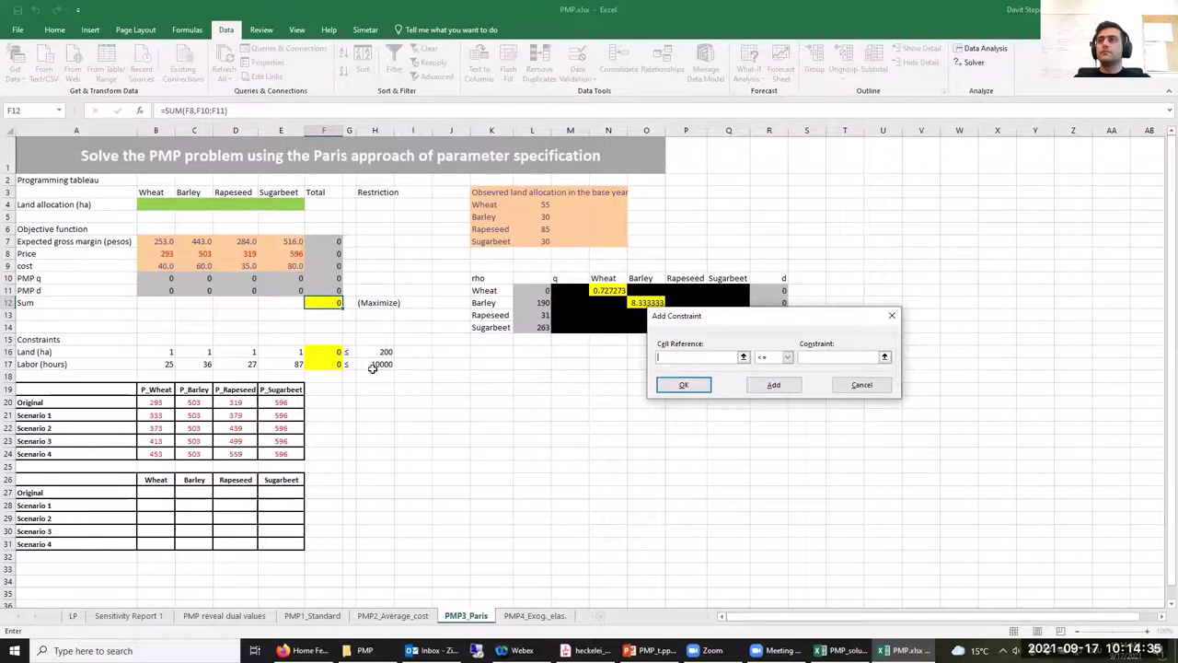
{"action": "left_click", "coordinate": [328, 363]}
{"action": "left_click", "coordinate": [821, 356]}
{"action": "left_click", "coordinate": [378, 363]}
{"action": "left_click", "coordinate": [684, 386]}
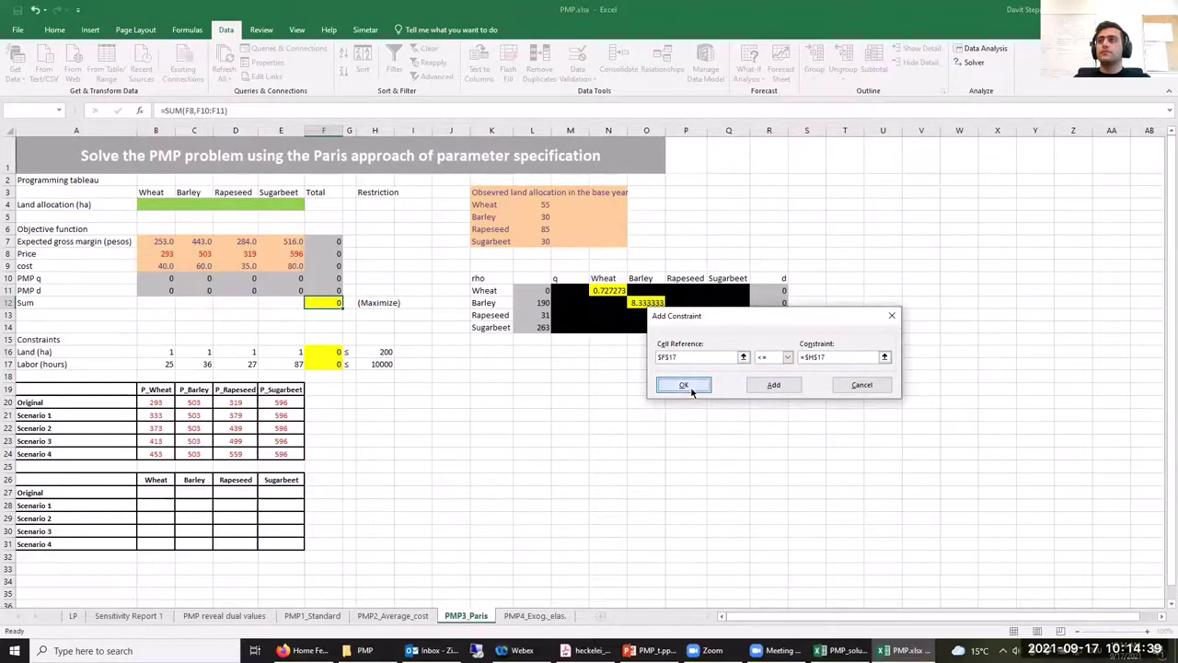
{"action": "left_click", "coordinate": [811, 519]}
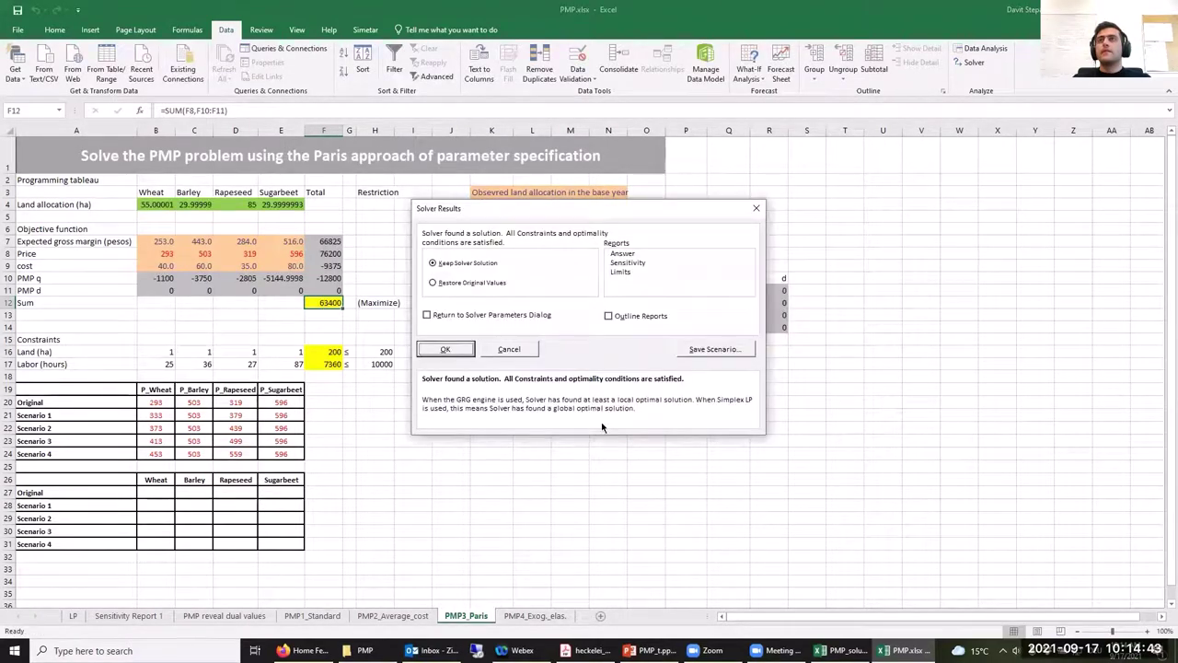
{"action": "left_click", "coordinate": [445, 349]}
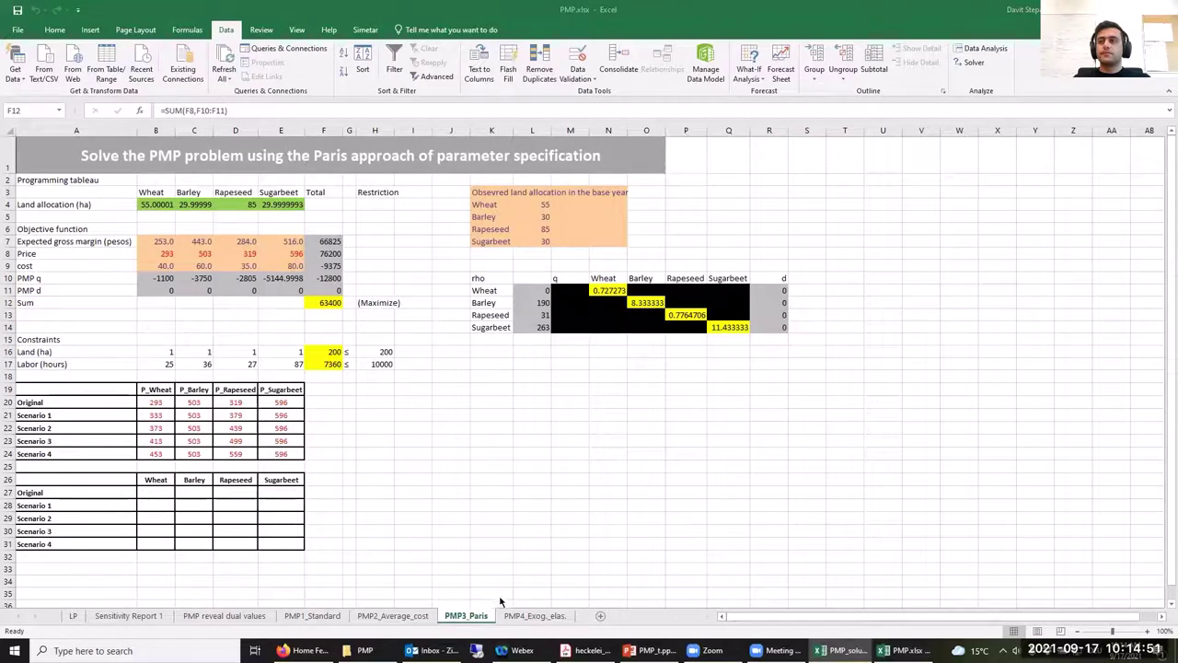
Step: Open the PMP4_Exog._elas. sheet and review the rho values in L11:L14 and the elasticities in S11:S14
{"action": "left_click", "coordinate": [533, 615]}
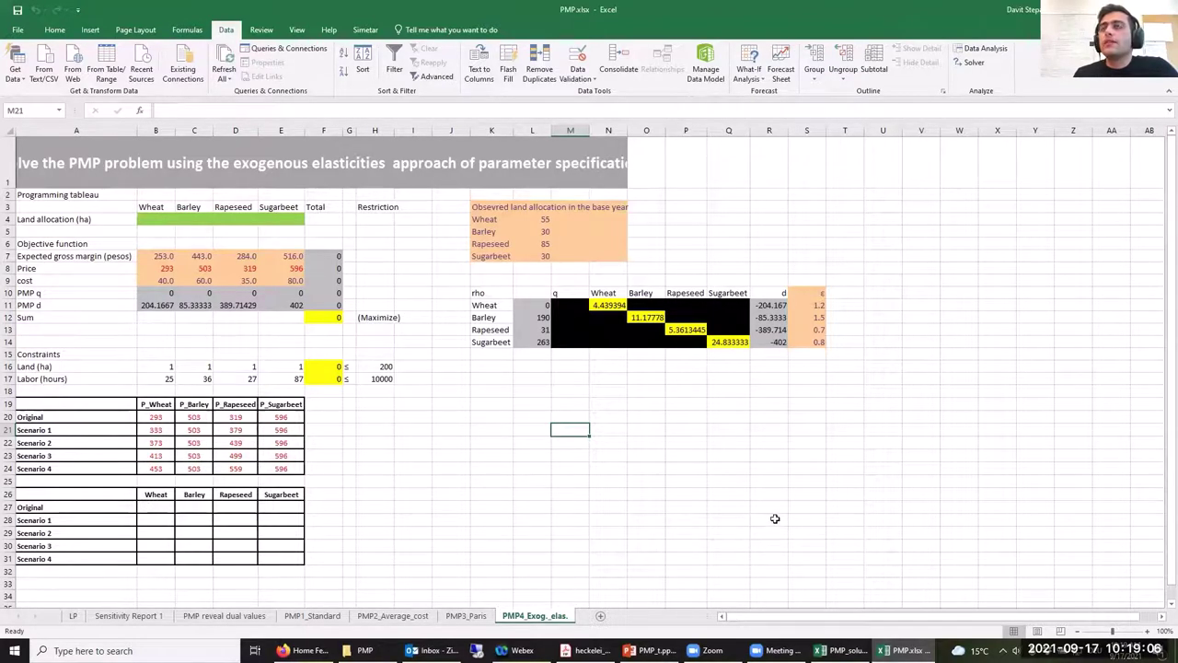
{"action": "left_click", "coordinate": [743, 464]}
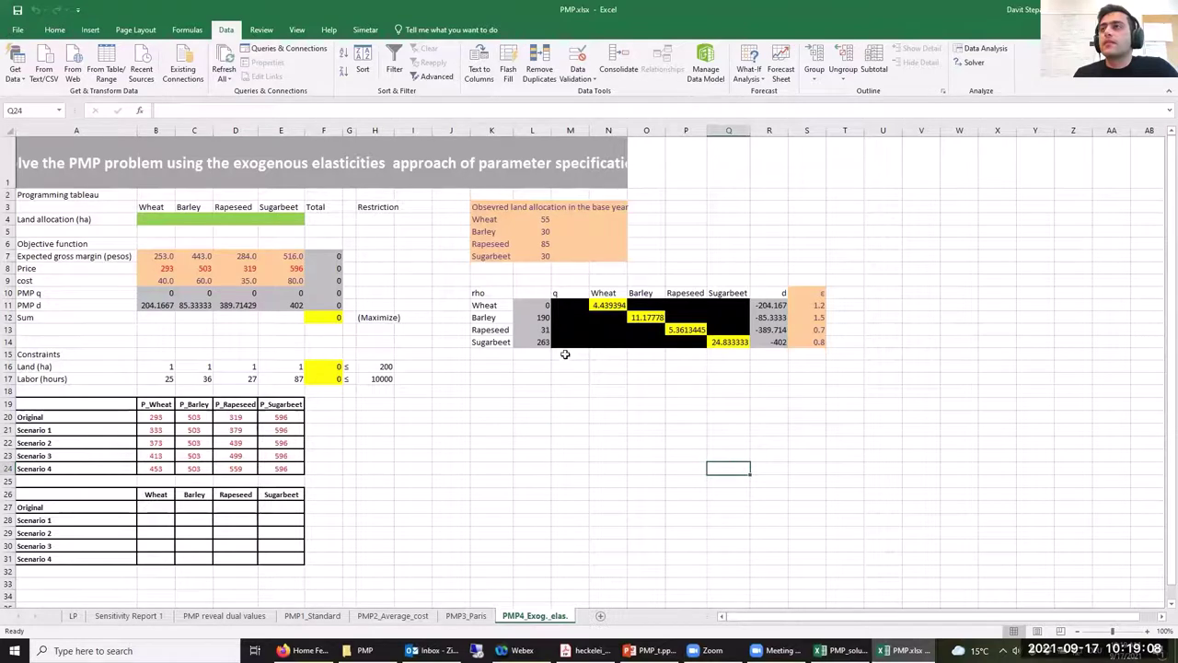
{"action": "left_click_drag", "start_coordinate": [533, 309], "coordinate": [555, 355]}
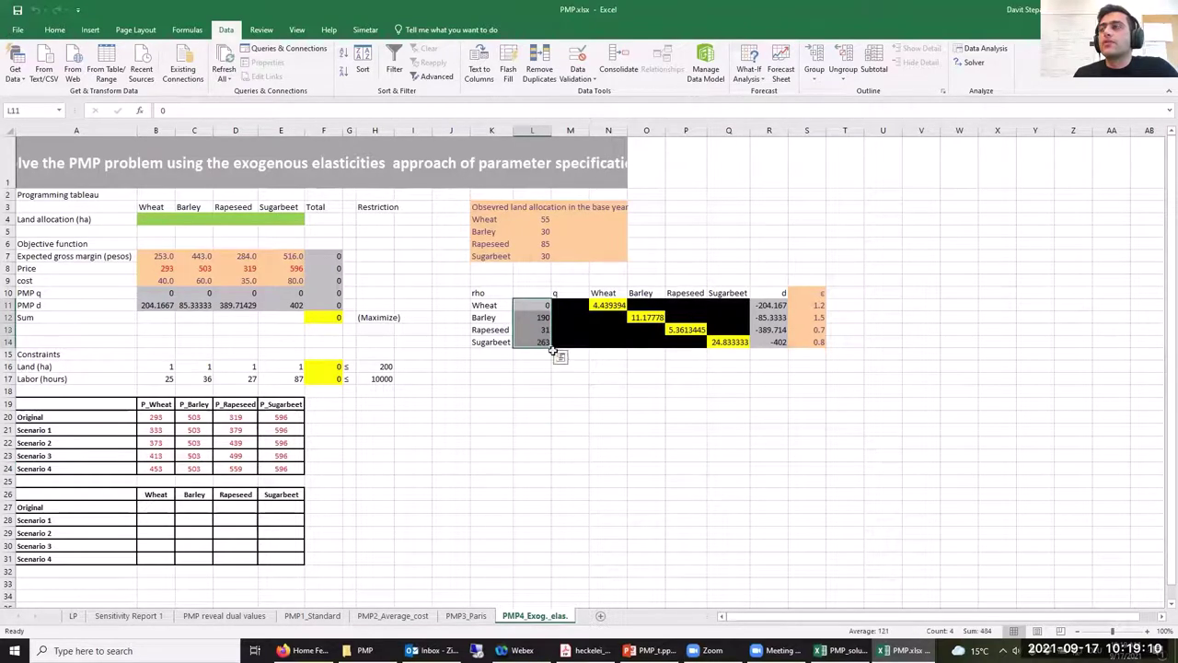
{"action": "left_click_drag", "start_coordinate": [808, 306], "coordinate": [808, 345]}
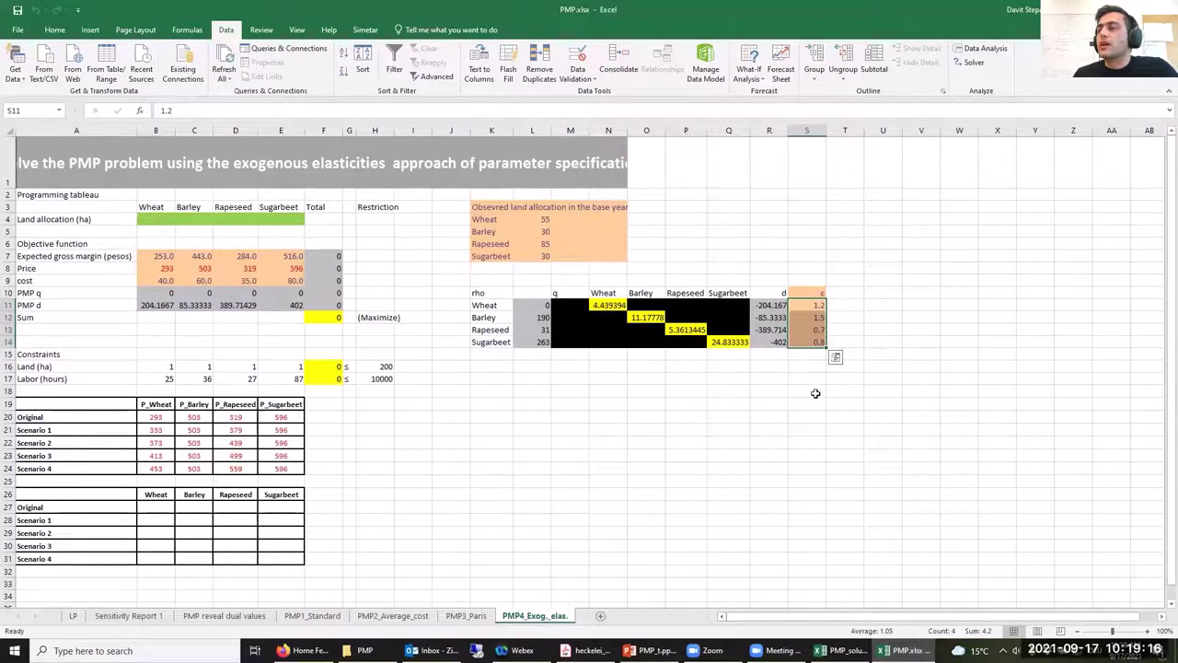
{"action": "left_click", "coordinate": [814, 393]}
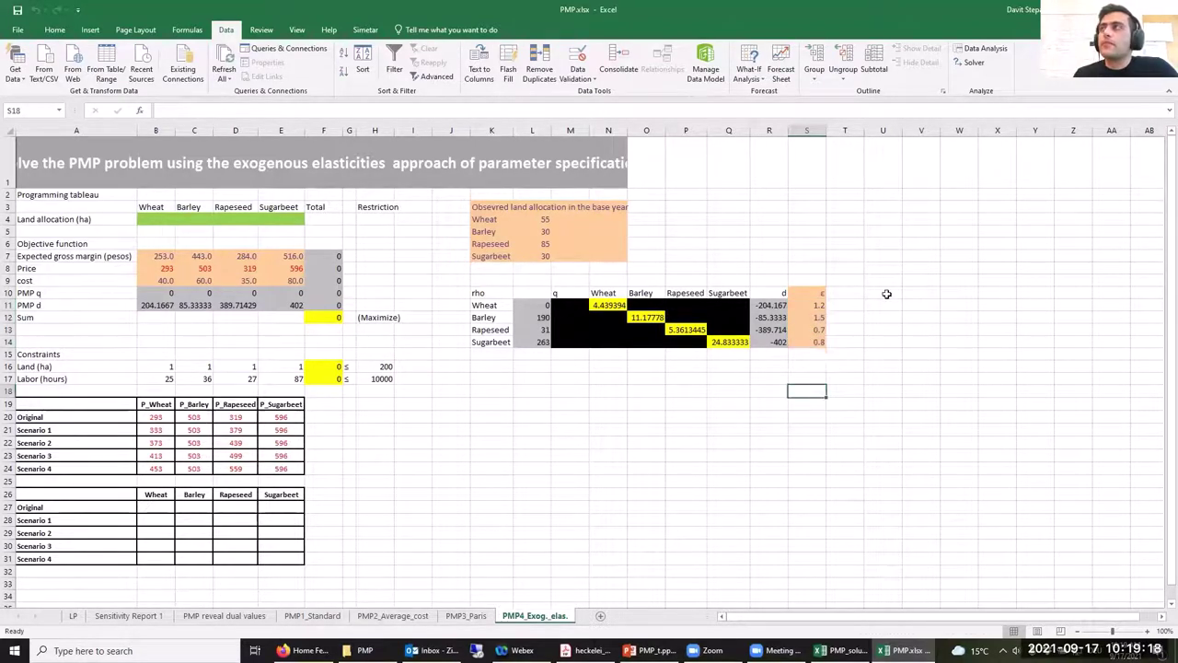
Step: Set up Solver on the PMP4_Exog._elas. sheet to maximize F12 by changing the land allocation cells B4:E4
{"action": "left_click", "coordinate": [967, 67]}
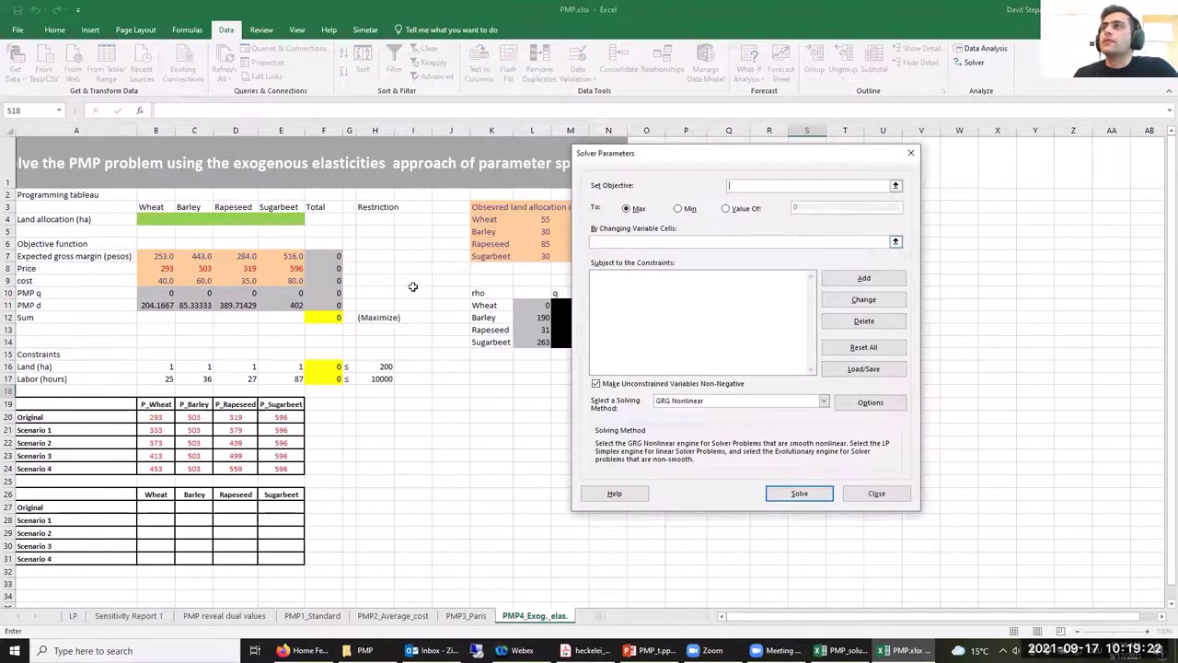
{"action": "left_click", "coordinate": [333, 317]}
{"action": "left_click", "coordinate": [617, 242]}
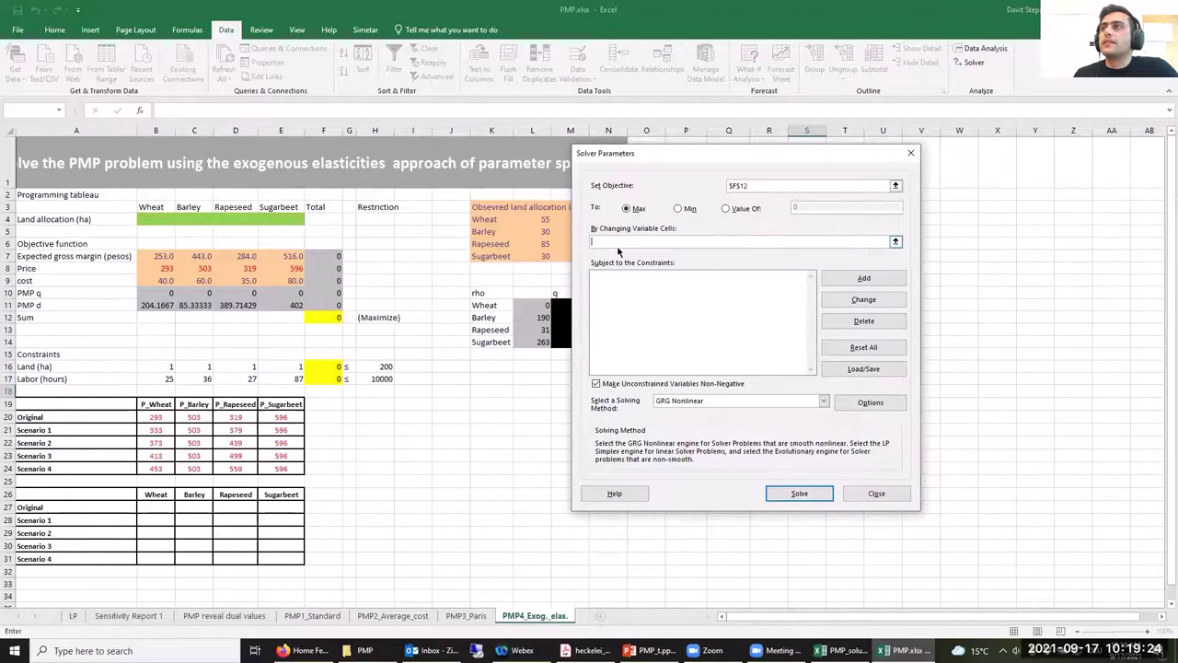
{"action": "left_click_drag", "start_coordinate": [162, 219], "coordinate": [289, 219]}
Step: Add Solver constraints on the PMP4_Exog._elas. sheet limiting F16 to at most H16 and F17 to at most H17
{"action": "left_click", "coordinate": [863, 278]}
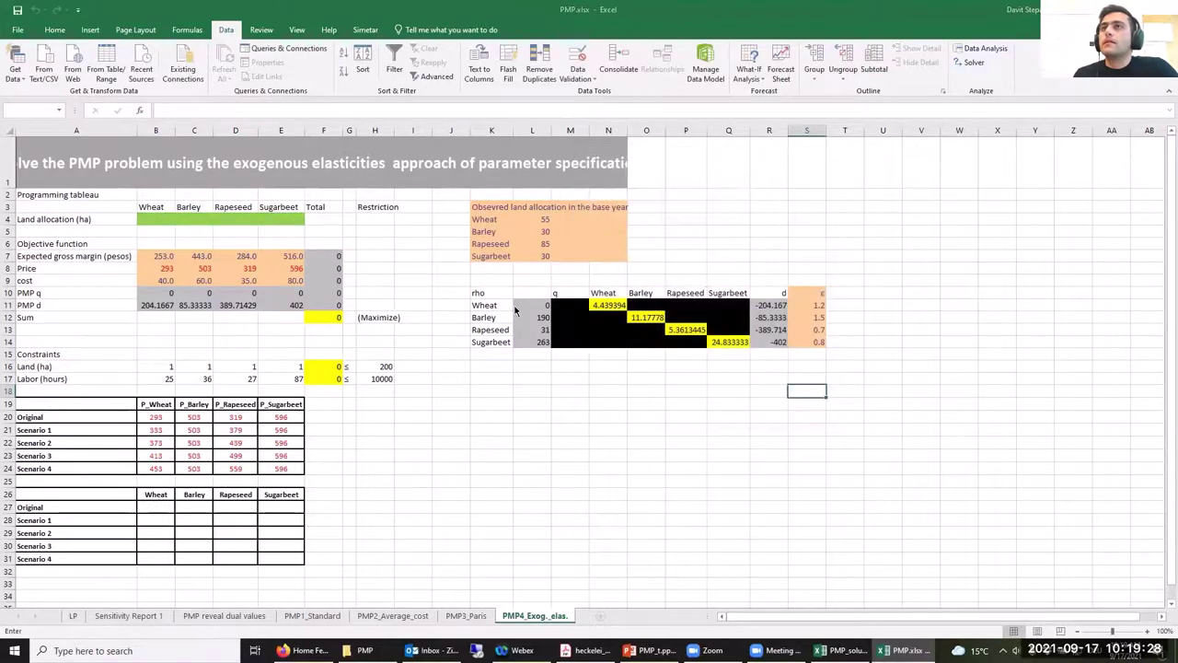
{"action": "left_click", "coordinate": [319, 371]}
{"action": "key", "text": "Tab"}
{"action": "left_click", "coordinate": [383, 366]}
{"action": "left_click", "coordinate": [745, 359]}
{"action": "left_click", "coordinate": [334, 379]}
{"action": "key", "text": "Tab"}
{"action": "key", "text": "Tab"}
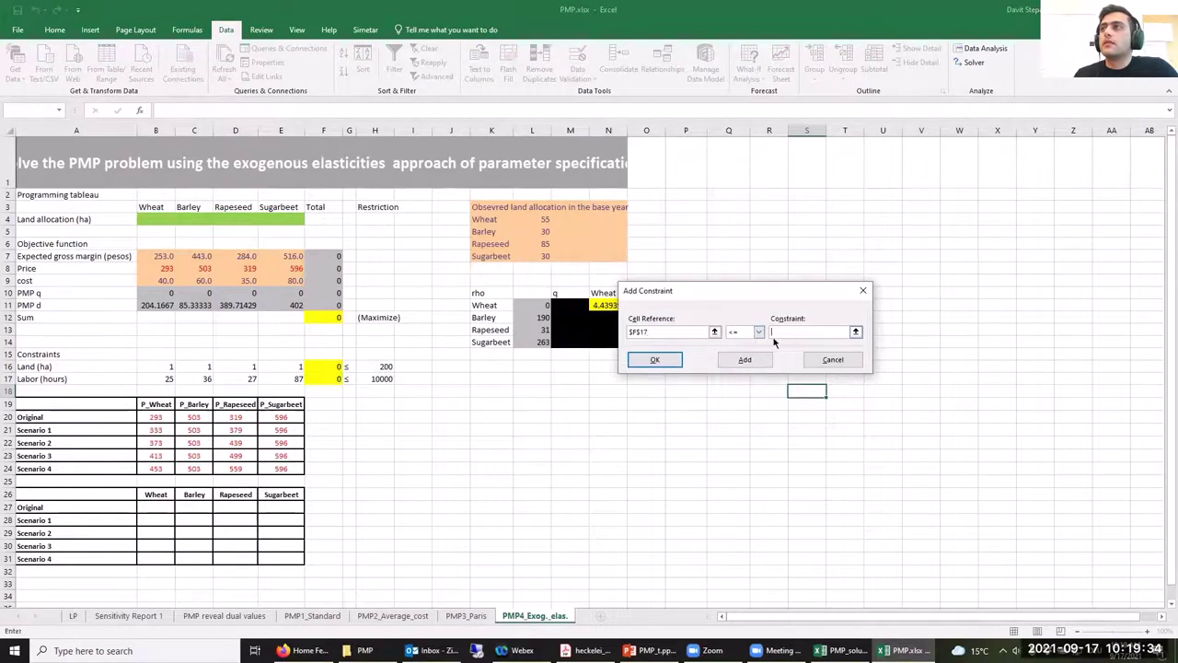
{"action": "left_click", "coordinate": [384, 378]}
{"action": "left_click", "coordinate": [654, 359]}
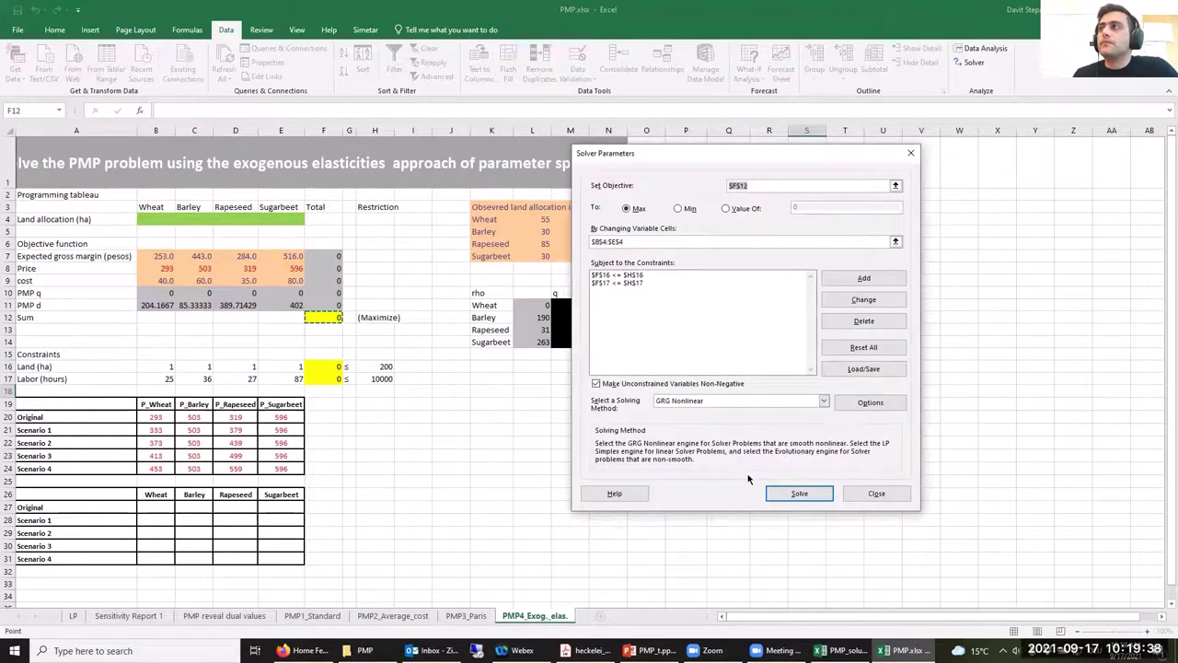
Step: Solve the exogenous elasticities model, keep the Solver solution, and check the land allocation in B4:E4 and the scenario price rows
{"action": "left_click", "coordinate": [793, 492]}
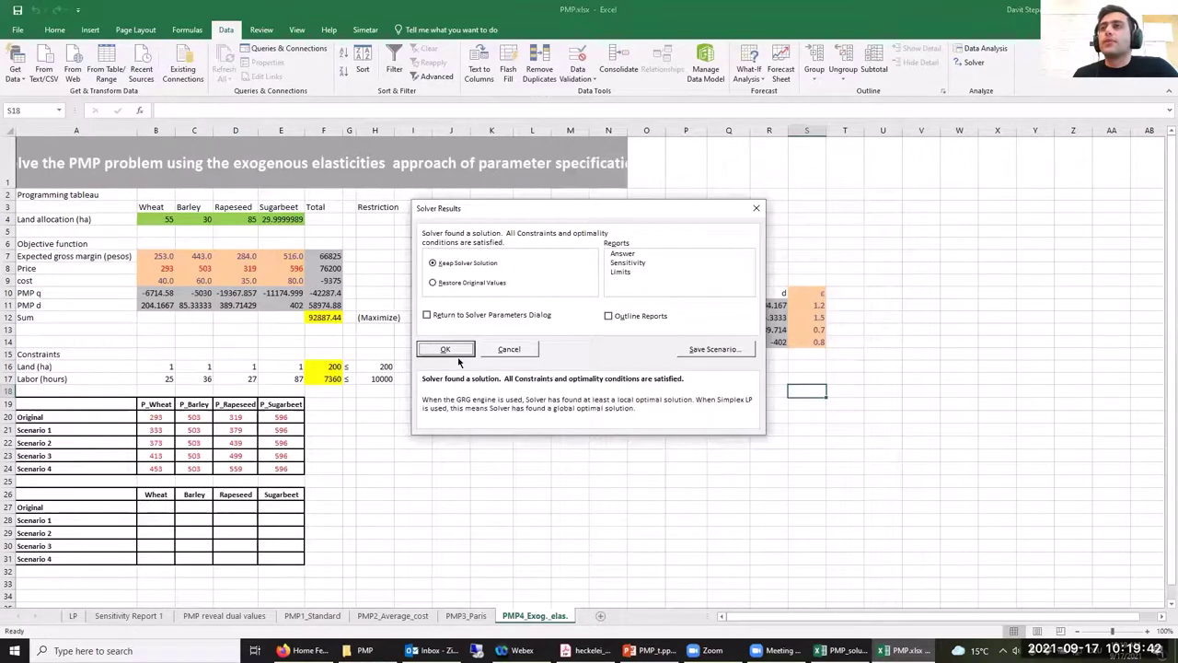
{"action": "left_click", "coordinate": [451, 351]}
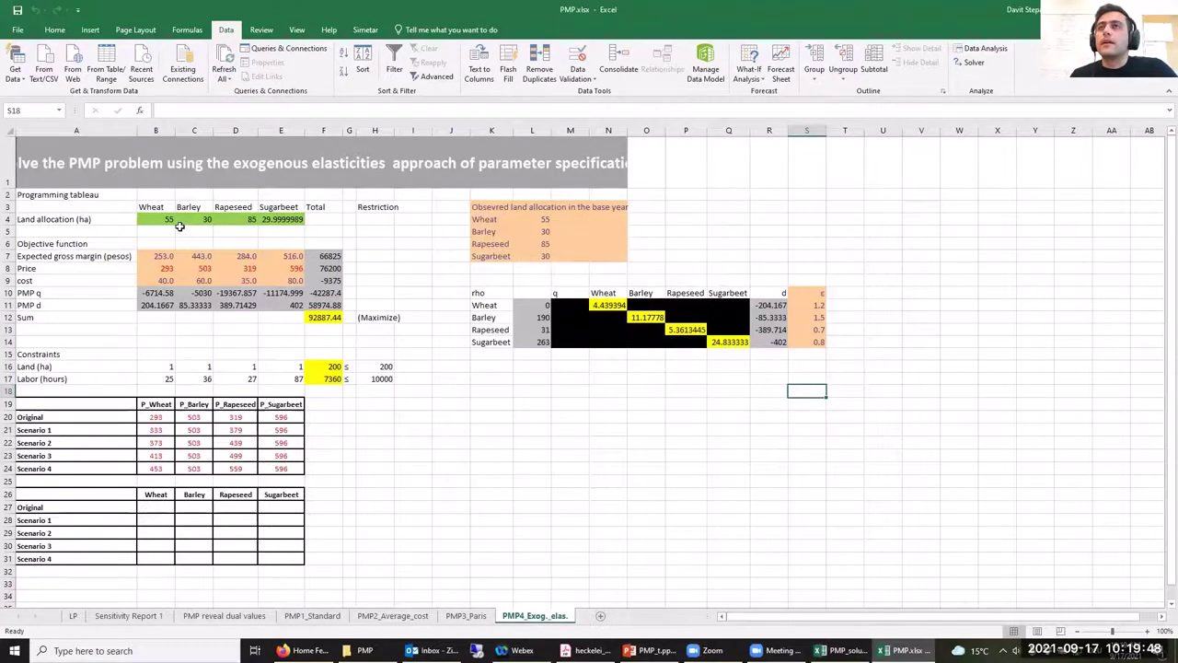
{"action": "left_click_drag", "start_coordinate": [168, 222], "coordinate": [281, 220]}
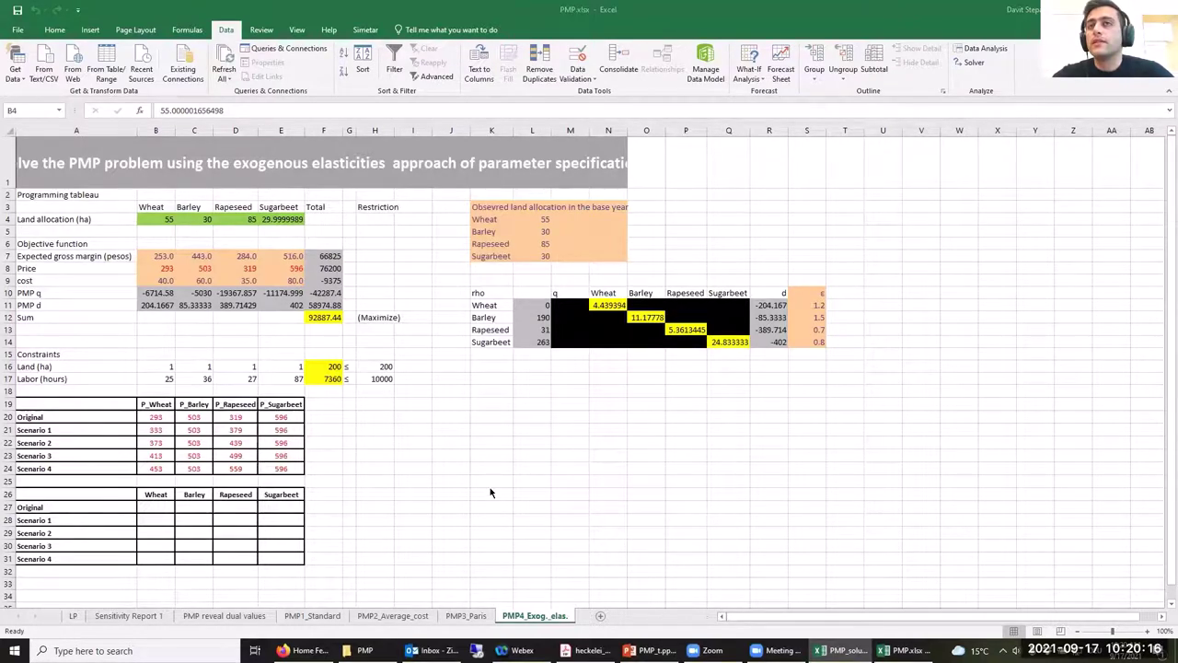
{"action": "key", "text": "ctrl+shift+Right"}
{"action": "left_click_drag", "start_coordinate": [156, 430], "coordinate": [281, 466]}
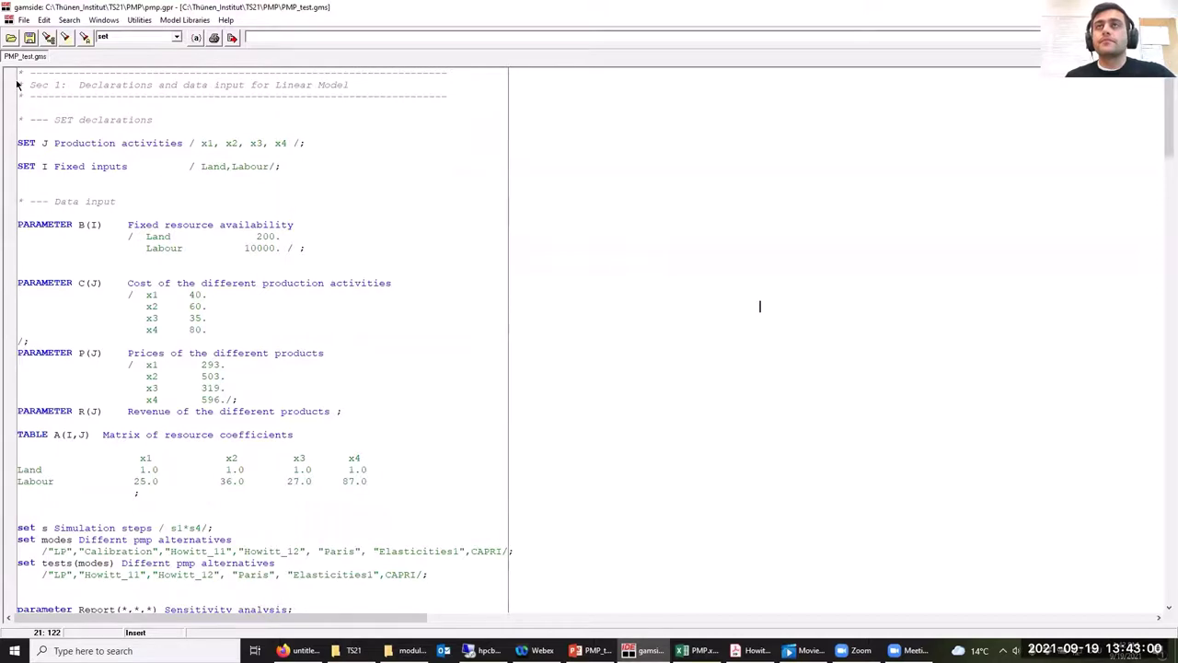
Step: Switch to GAMS IDE and review the PMP alternatives in the modes set of PMP_test.gms, from Howitt_11 through CAPRI
{"action": "key", "text": "alt+Tab"}
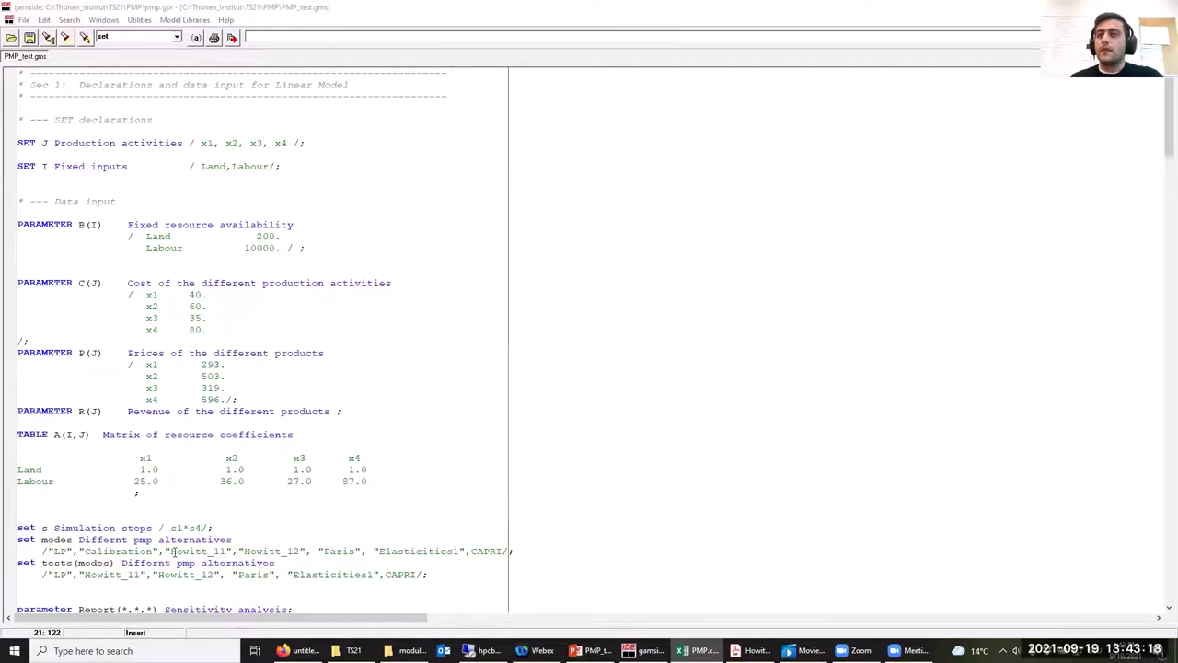
{"action": "left_click_drag", "start_coordinate": [167, 551], "coordinate": [231, 551]}
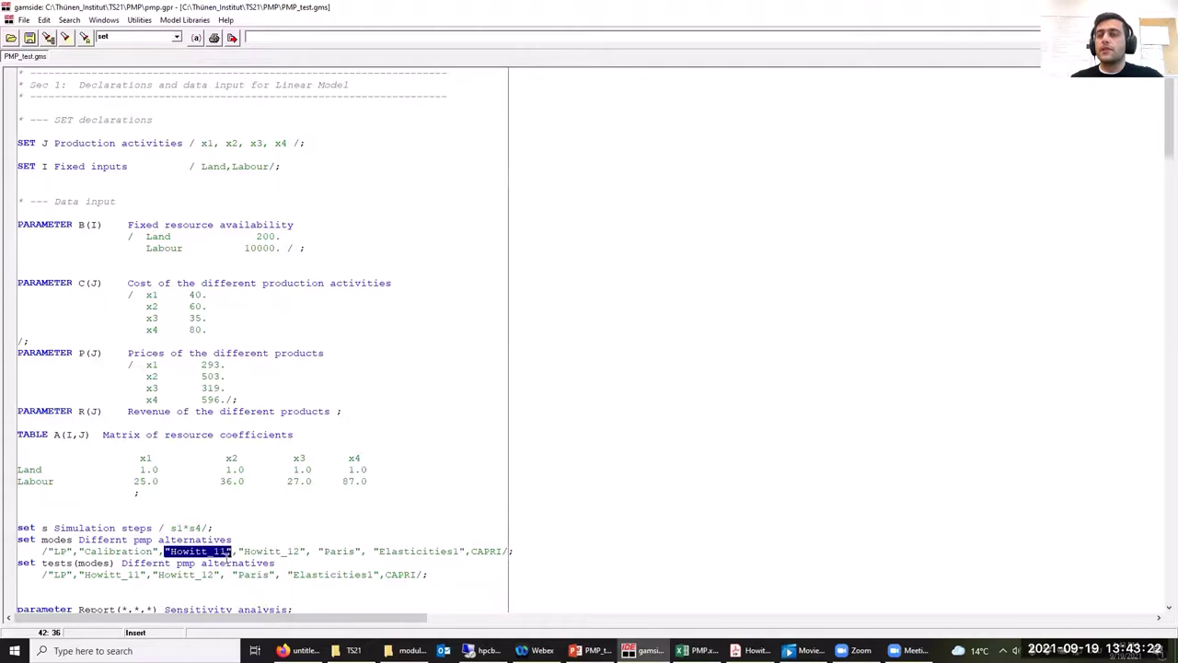
{"action": "left_click_drag", "start_coordinate": [239, 550], "coordinate": [306, 551]}
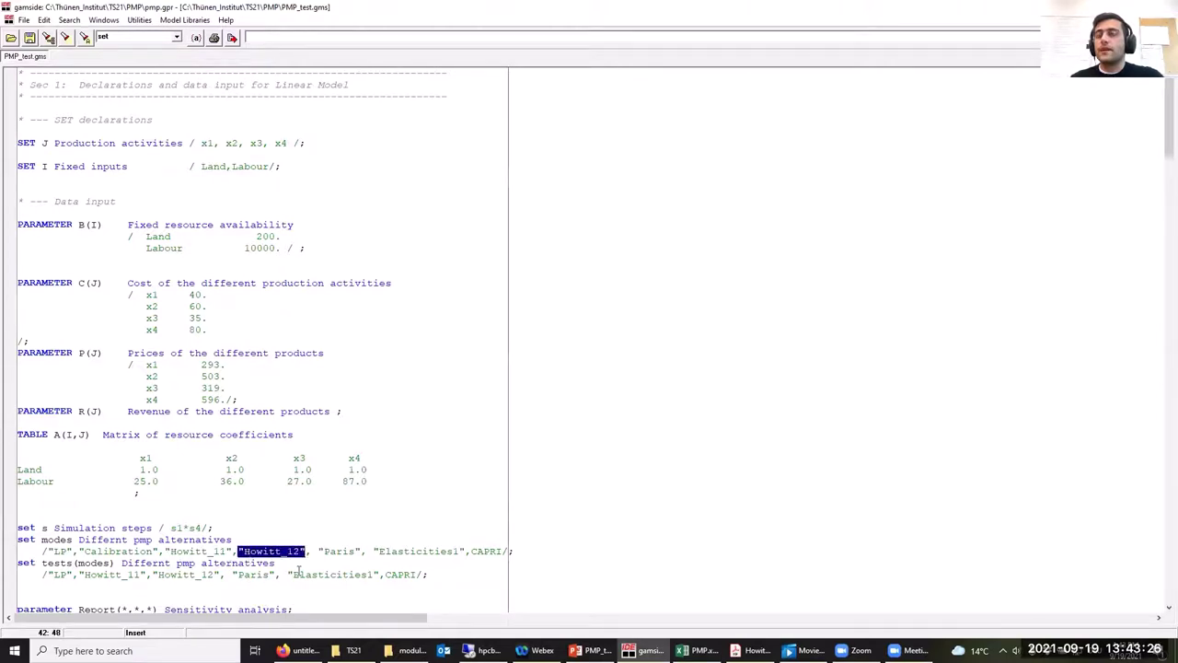
{"action": "left_click_drag", "start_coordinate": [323, 550], "coordinate": [505, 550]}
{"action": "left_click", "coordinate": [504, 562]}
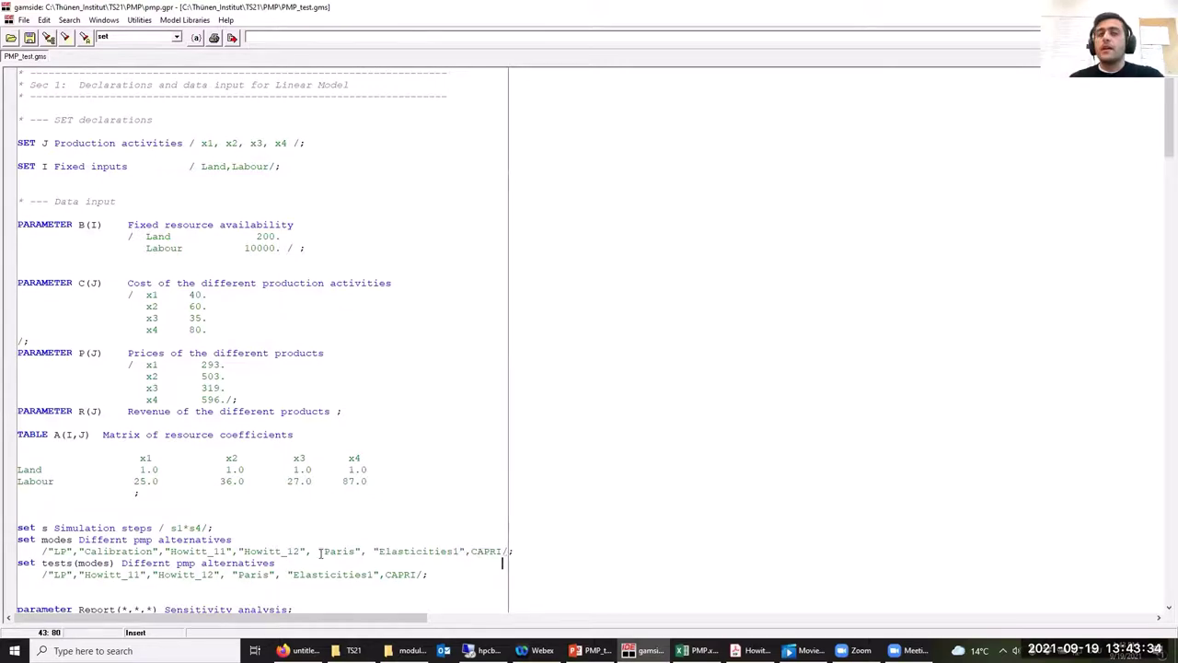
{"action": "left_click", "coordinate": [297, 650]}
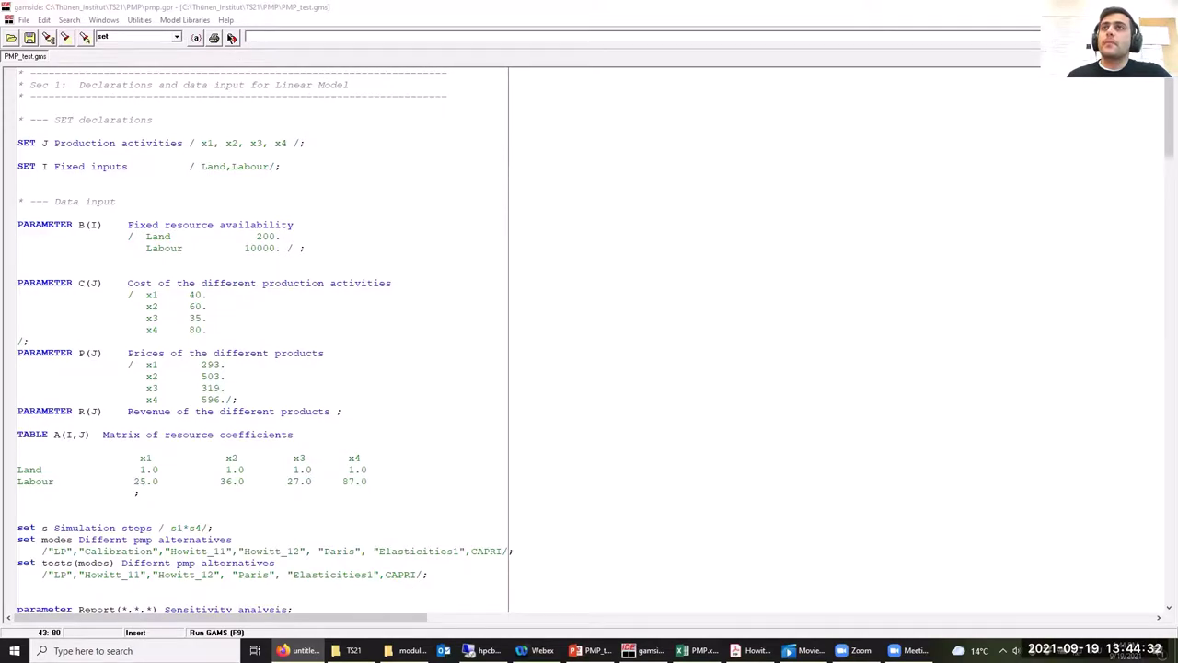
Step: Run the PMP_test.gms model and open the Gesamt.gdx results file
{"action": "left_click", "coordinate": [232, 38]}
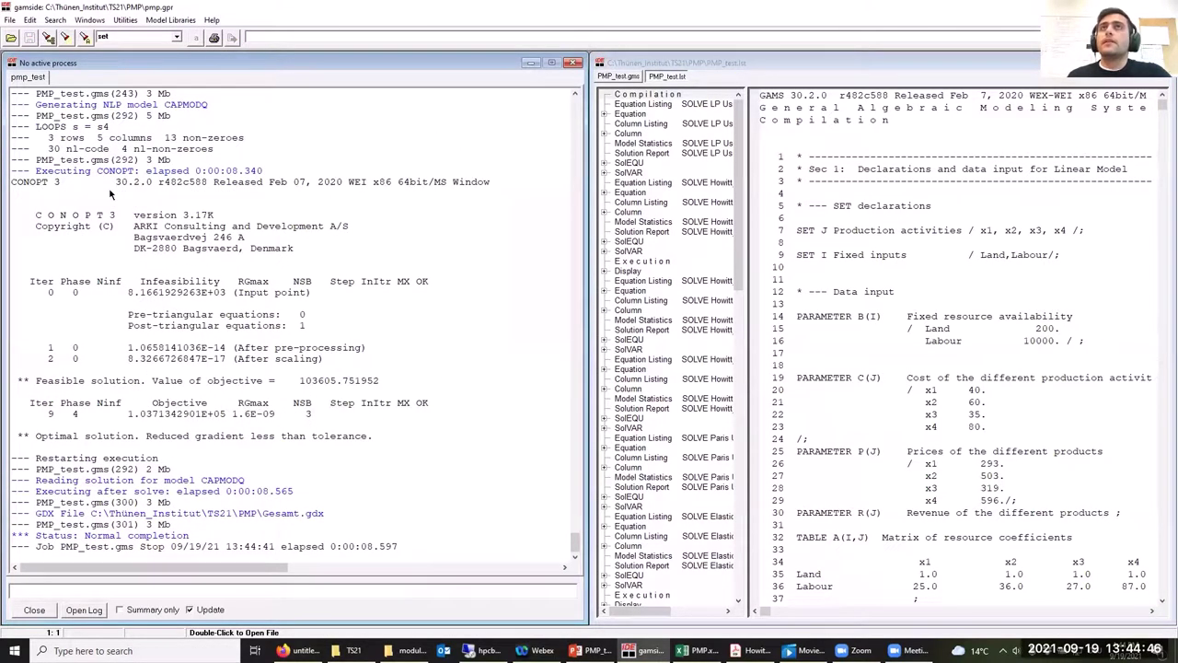
{"action": "left_click", "coordinate": [11, 39]}
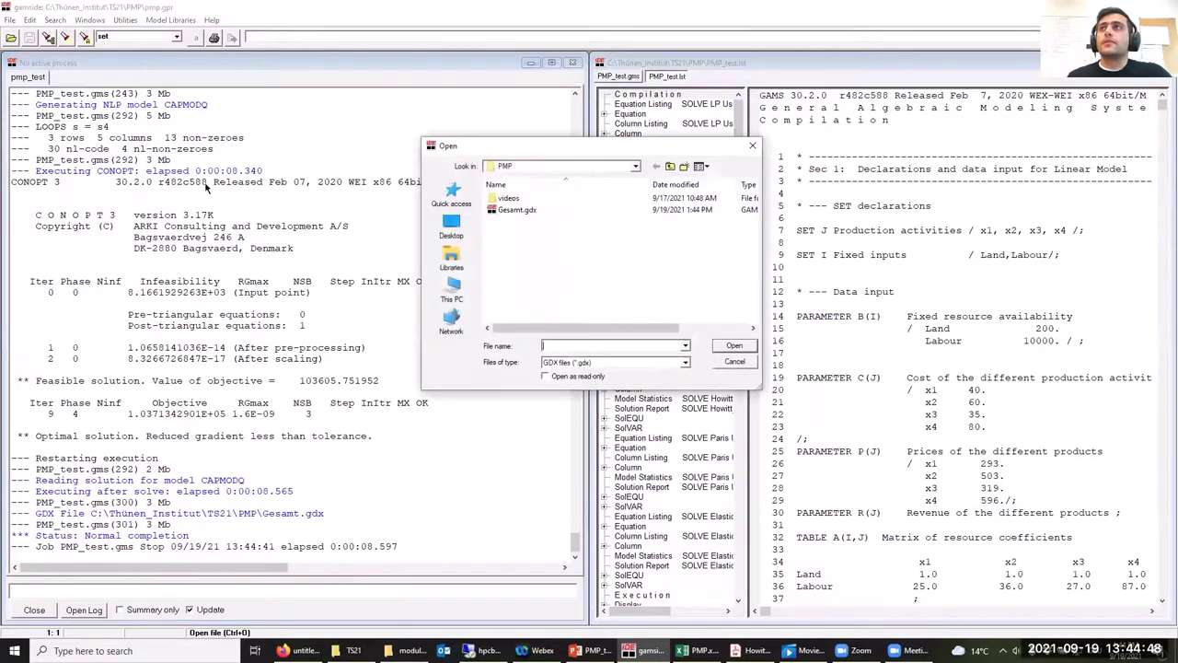
{"action": "left_click", "coordinate": [517, 211]}
{"action": "double_click", "coordinate": [517, 211]}
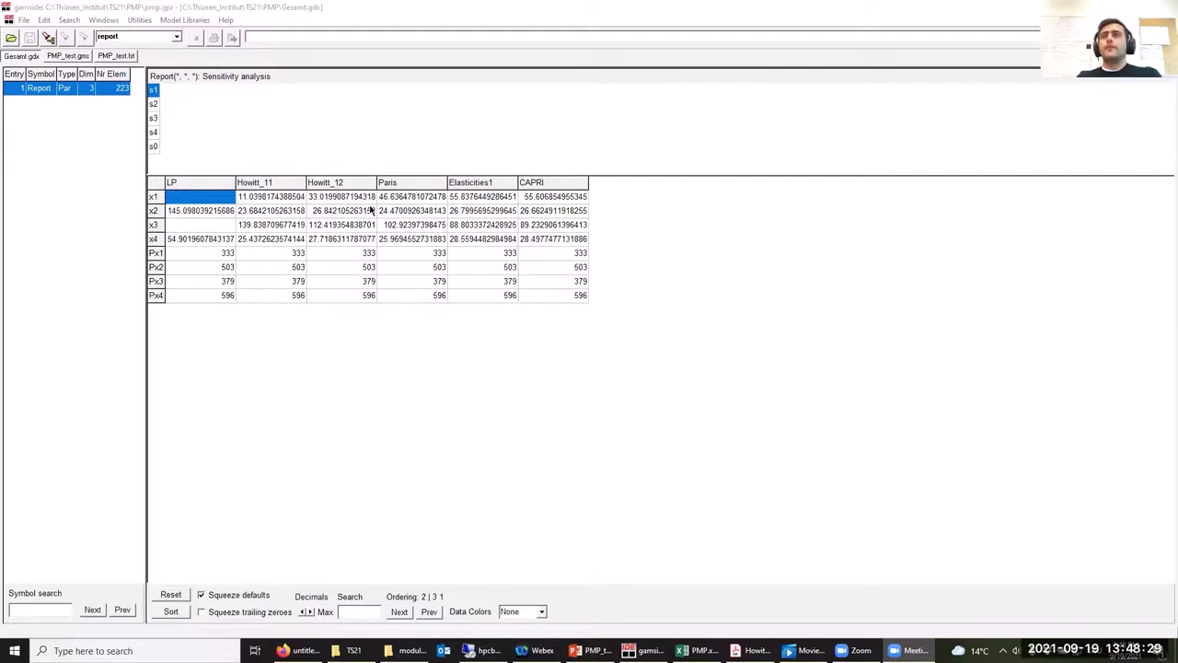
Step: Examine the PMP variants' land allocations for s0 and the LP land allocation for scenario s1 in the Report parameter
{"action": "left_click", "coordinate": [154, 147]}
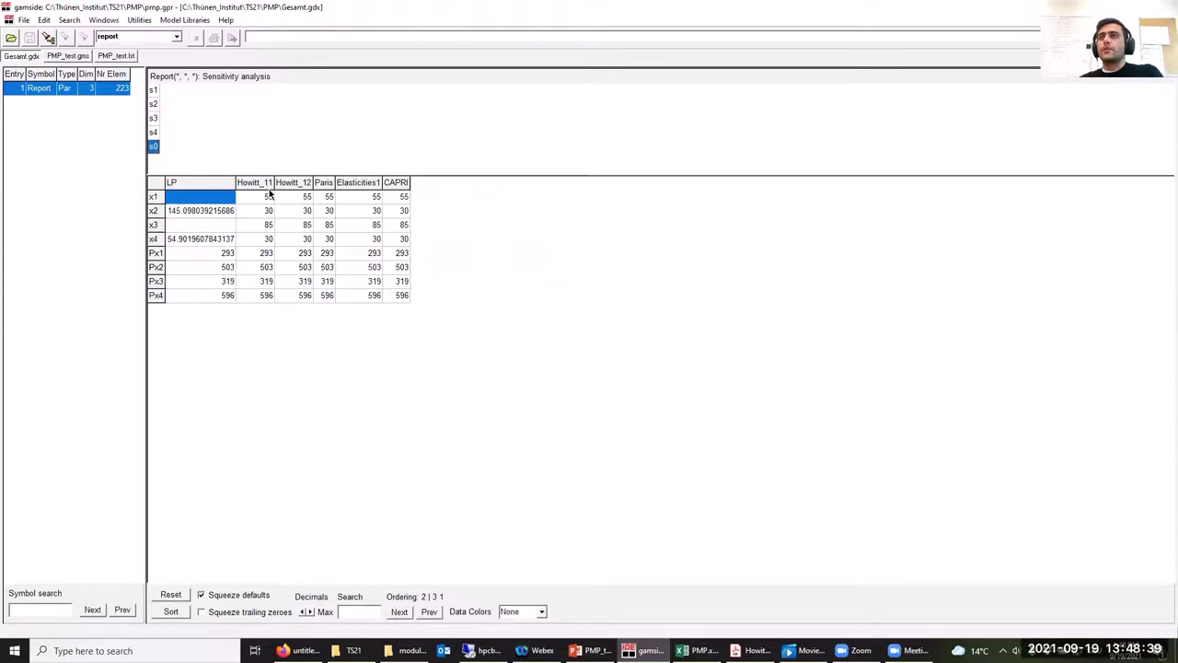
{"action": "left_click_drag", "start_coordinate": [272, 200], "coordinate": [398, 225]}
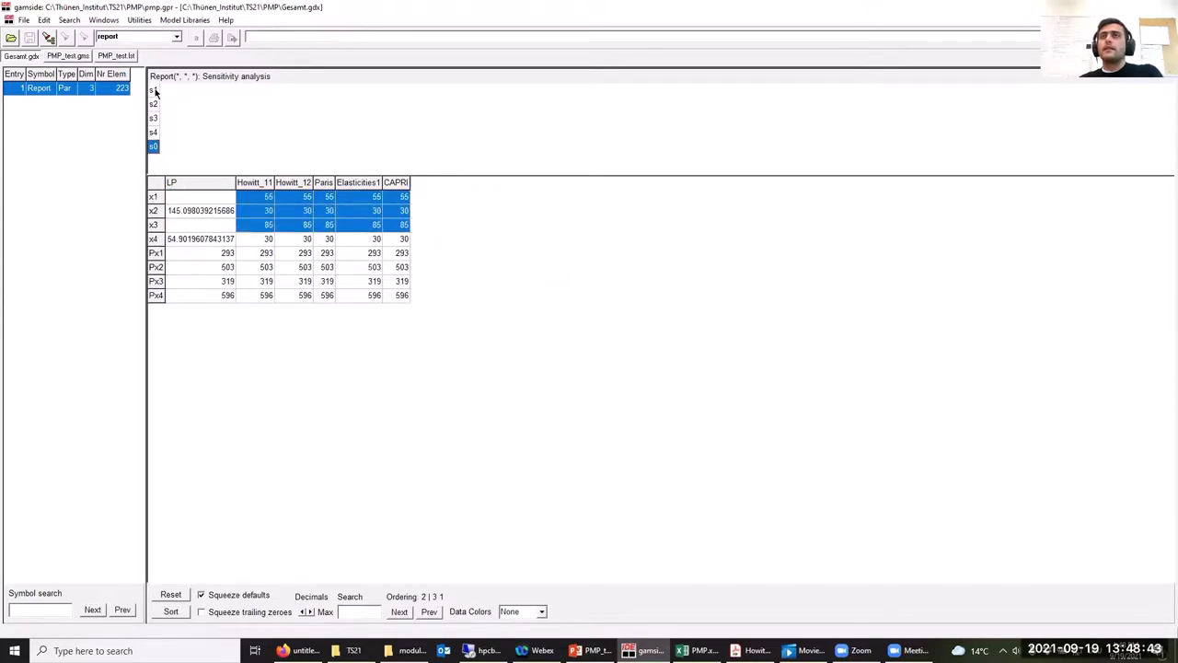
{"action": "left_click", "coordinate": [155, 90]}
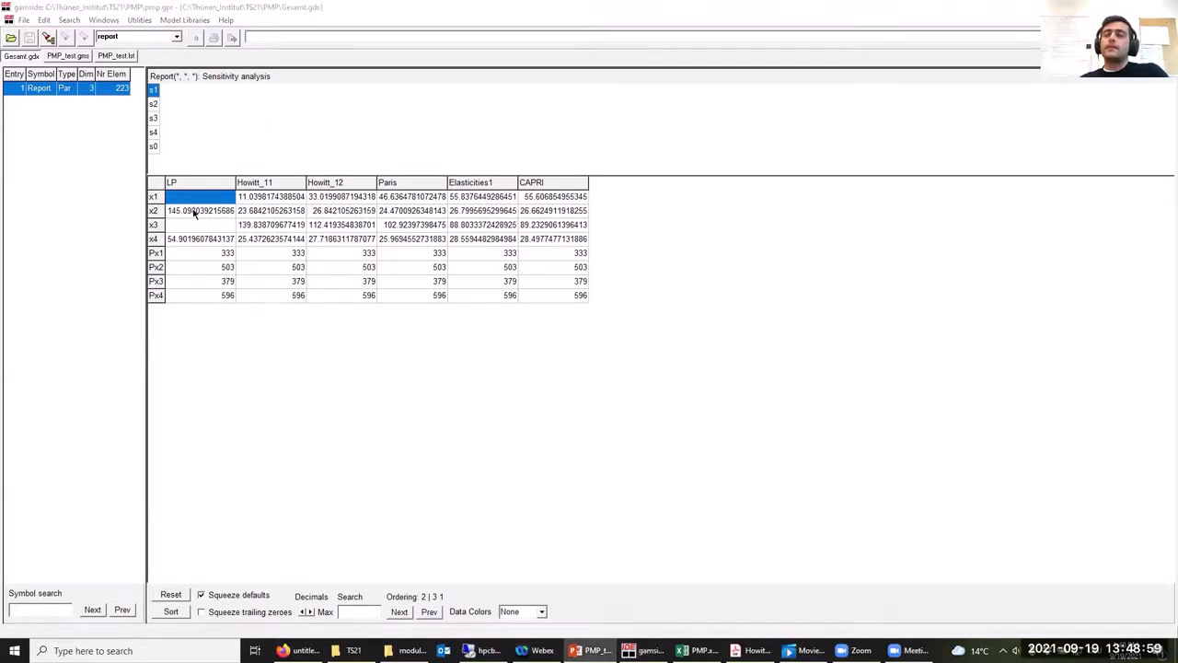
{"action": "left_click_drag", "start_coordinate": [210, 240], "coordinate": [220, 201]}
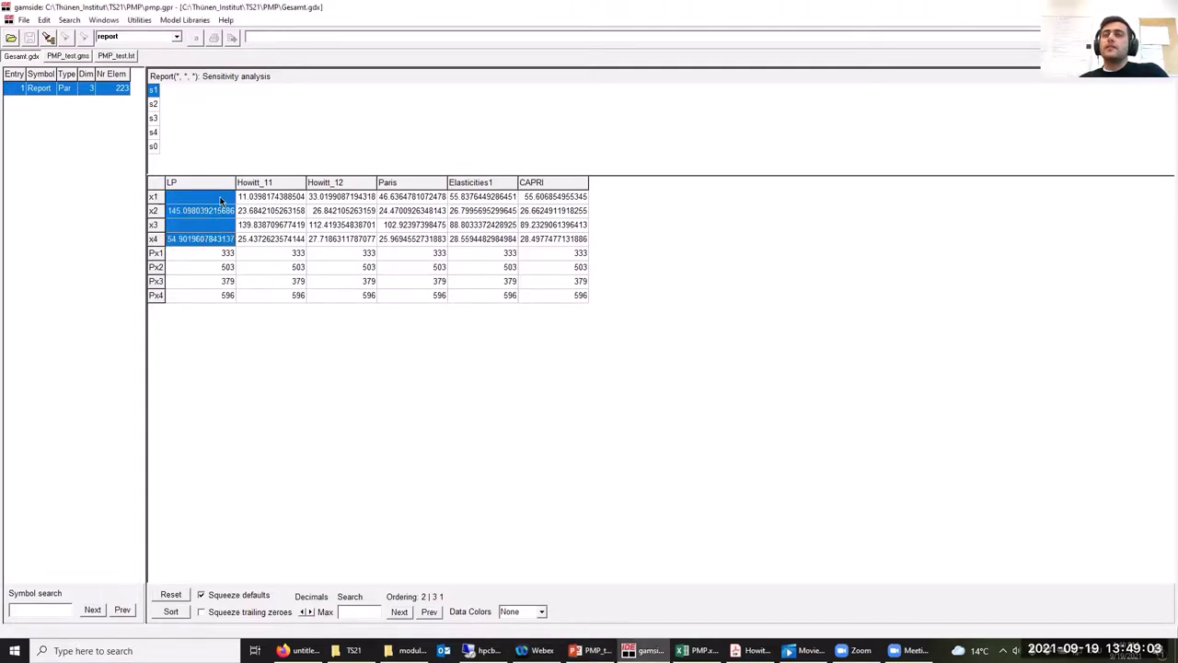
{"action": "left_click", "coordinate": [224, 226]}
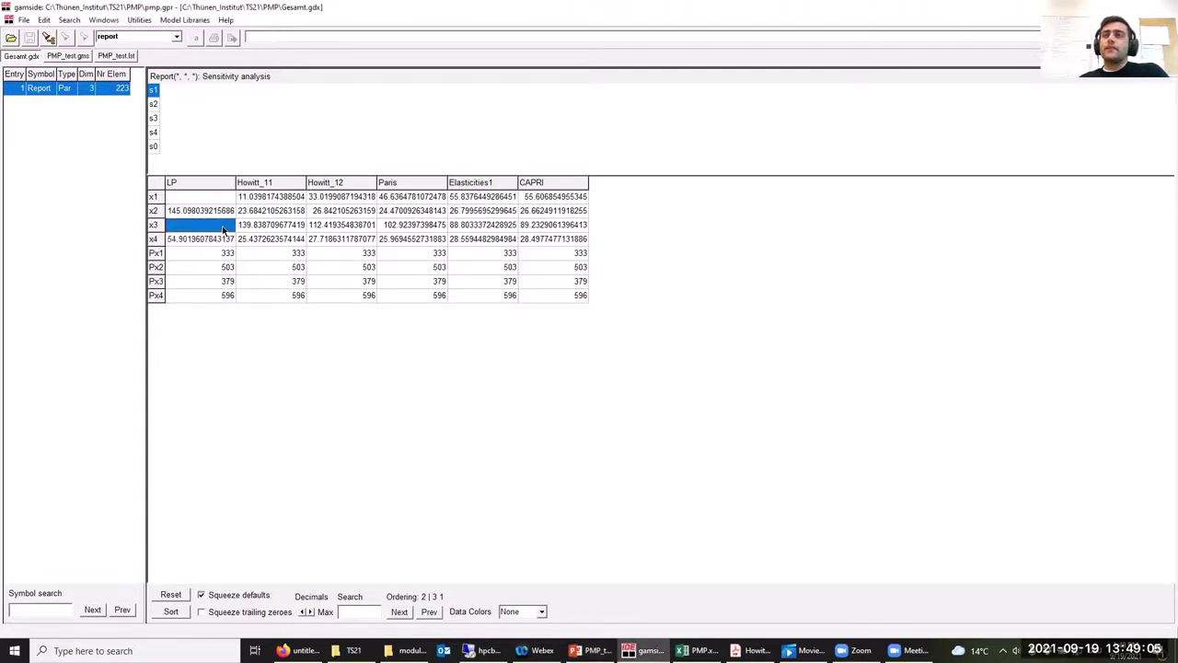
{"action": "left_click", "coordinate": [221, 203]}
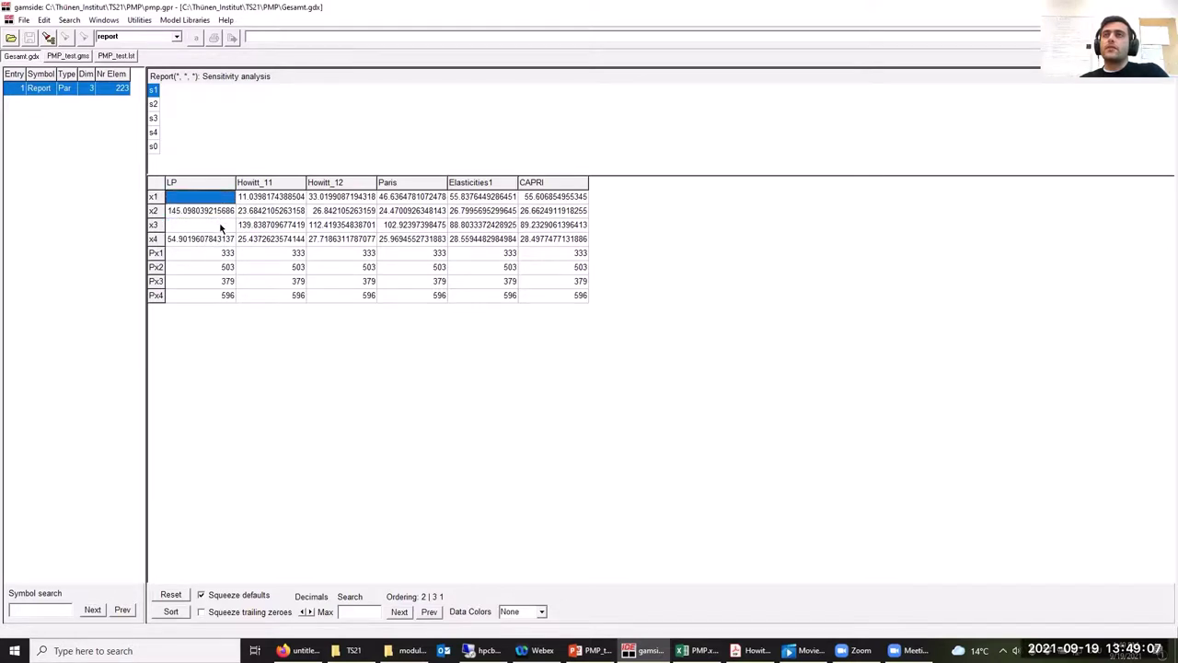
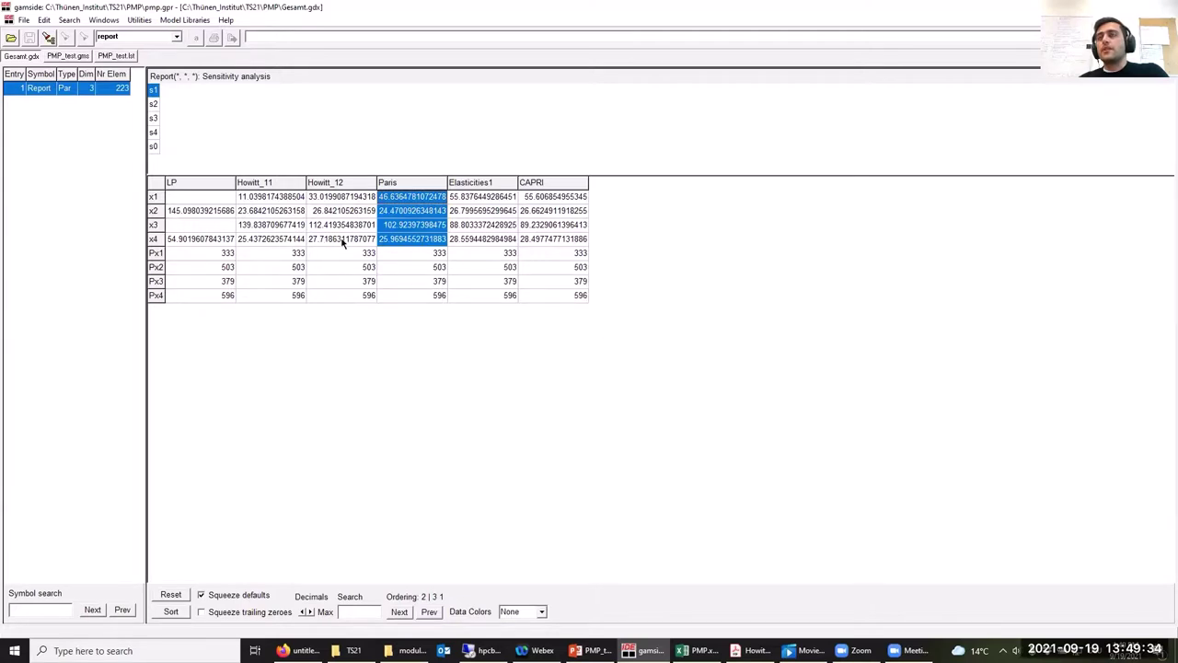
Step: Compare the scenario s1 land allocations under the Paris, Elasticities1 and CAPRI approaches
{"action": "left_click", "coordinate": [432, 242]}
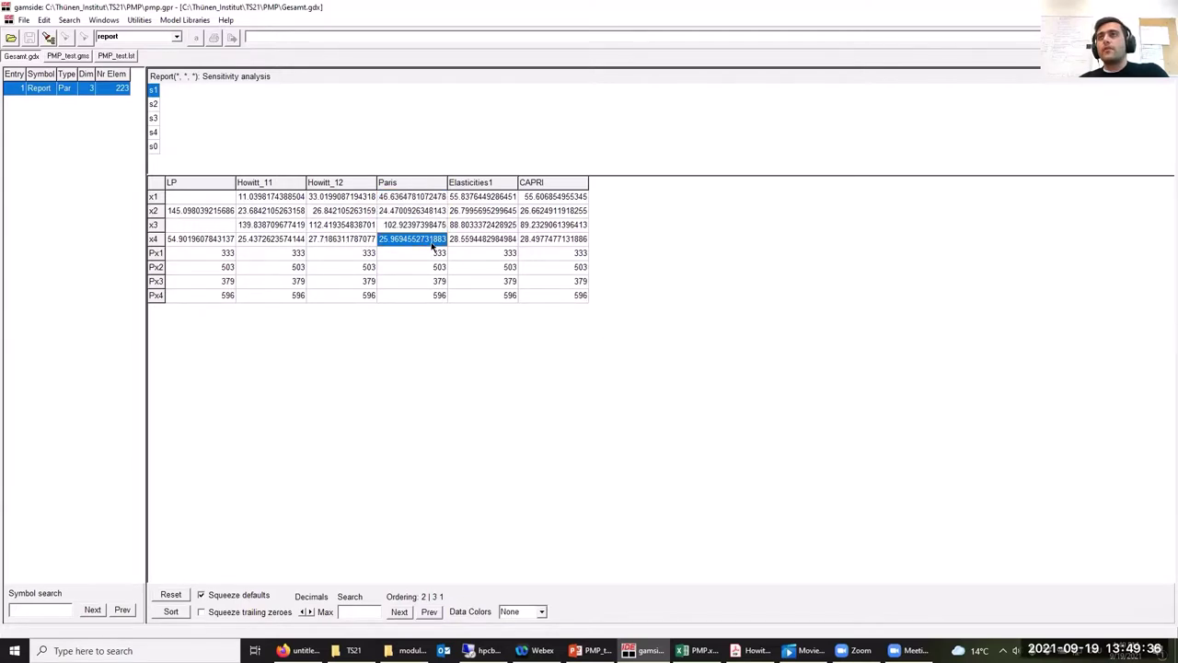
{"action": "left_click_drag", "start_coordinate": [429, 197], "coordinate": [435, 239]}
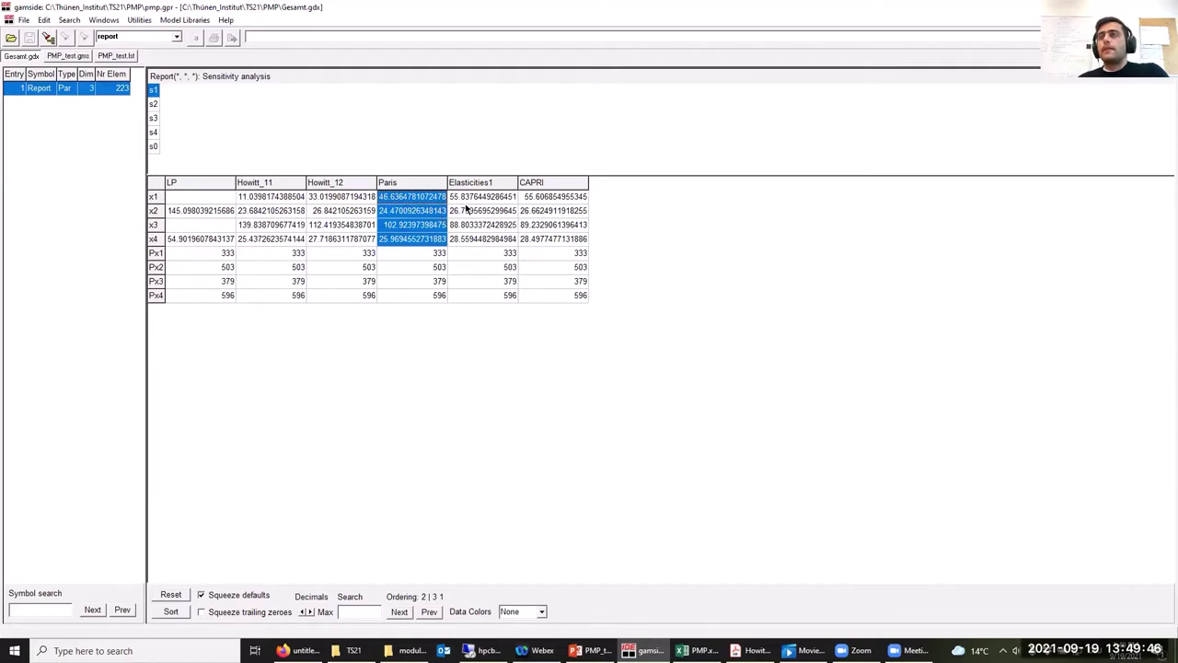
{"action": "left_click_drag", "start_coordinate": [473, 199], "coordinate": [481, 239]}
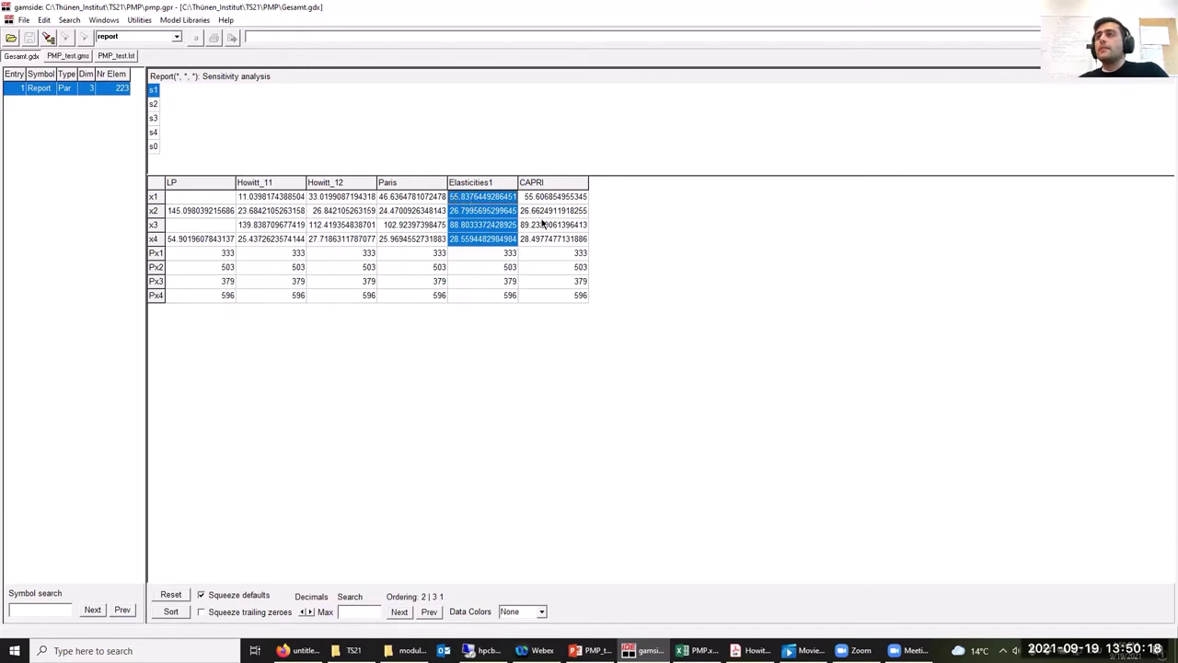
{"action": "left_click_drag", "start_coordinate": [575, 197], "coordinate": [581, 244]}
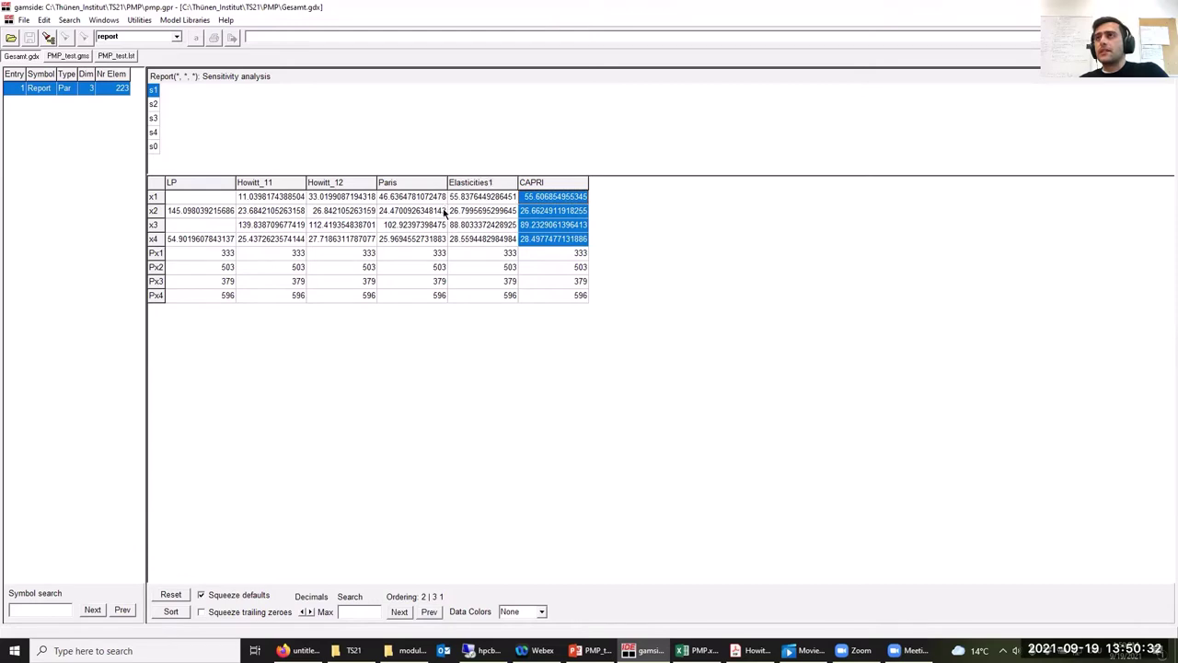
{"action": "left_click", "coordinate": [540, 258]}
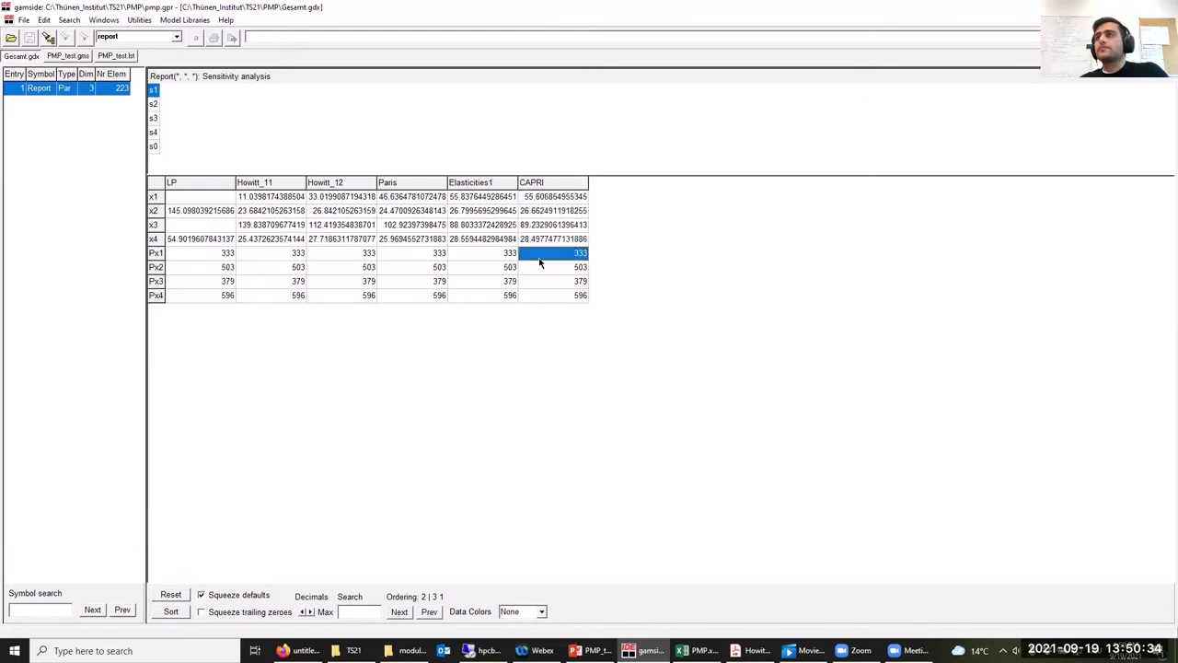
{"action": "left_click_drag", "start_coordinate": [542, 238], "coordinate": [541, 211]}
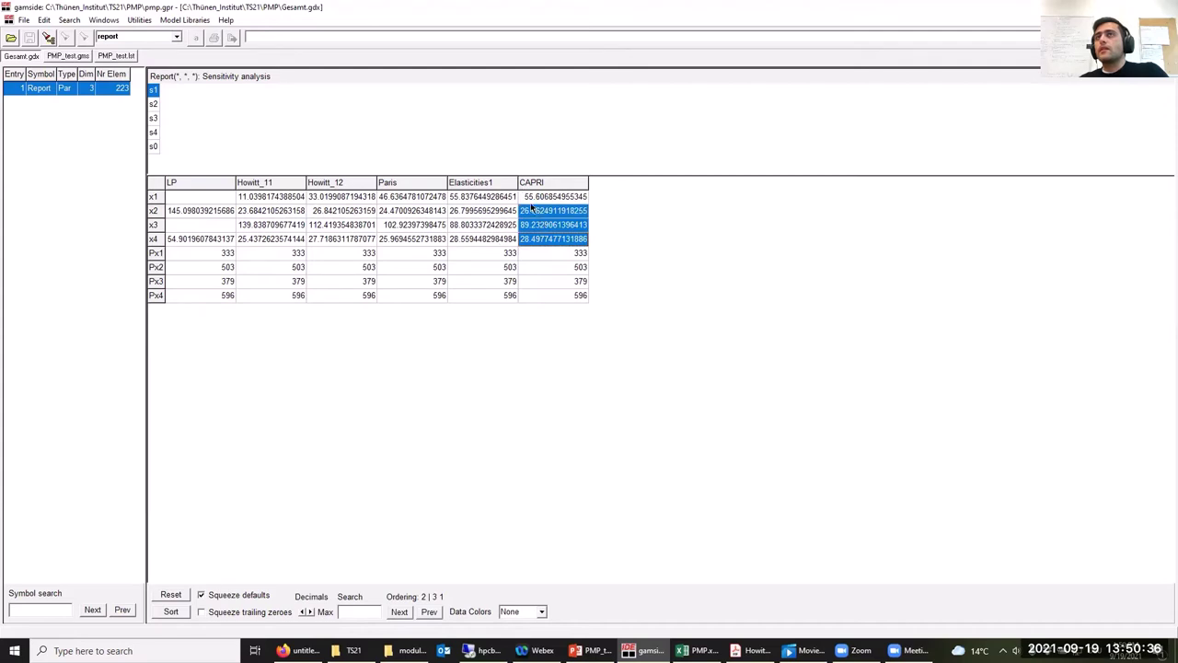
Step: Display the results for scenarios s2, s3 and s4, comparing the Elasticities1 and CAPRI land allocations in s2
{"action": "left_click", "coordinate": [155, 104]}
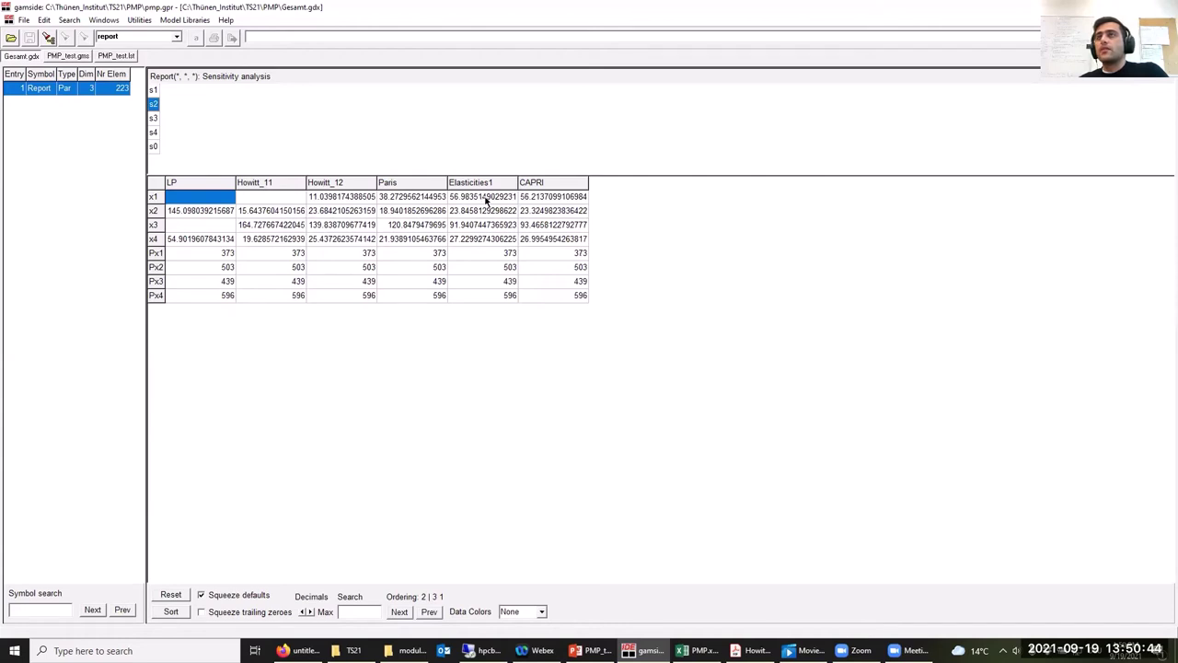
{"action": "left_click_drag", "start_coordinate": [486, 200], "coordinate": [568, 239]}
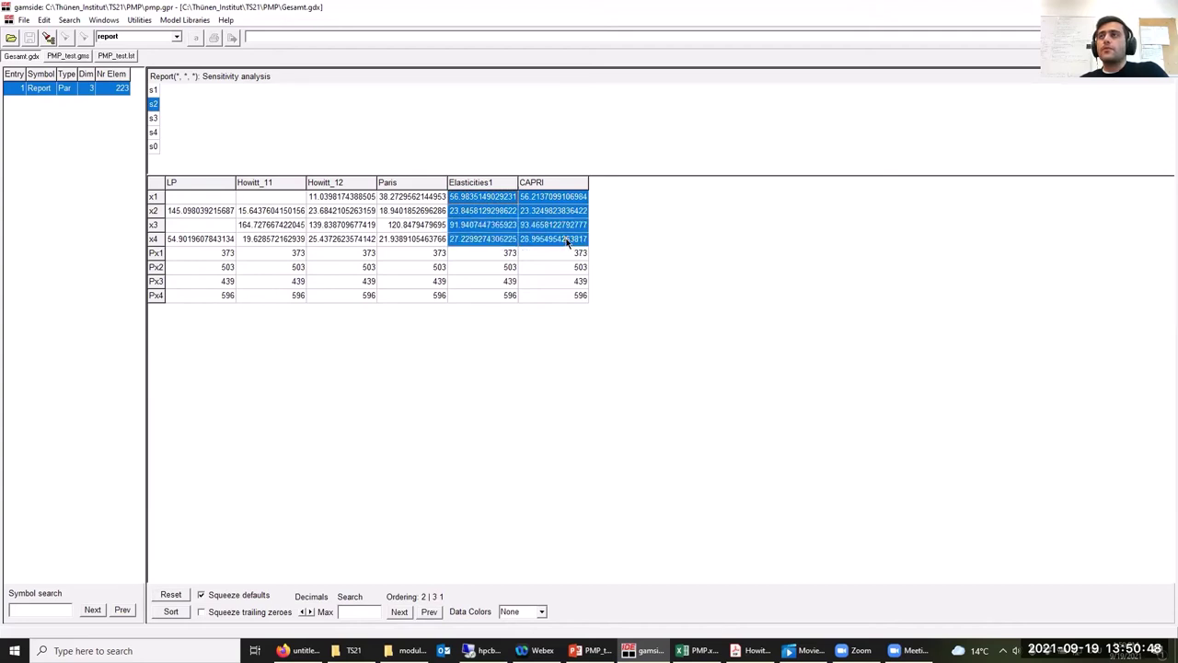
{"action": "left_click", "coordinate": [156, 123]}
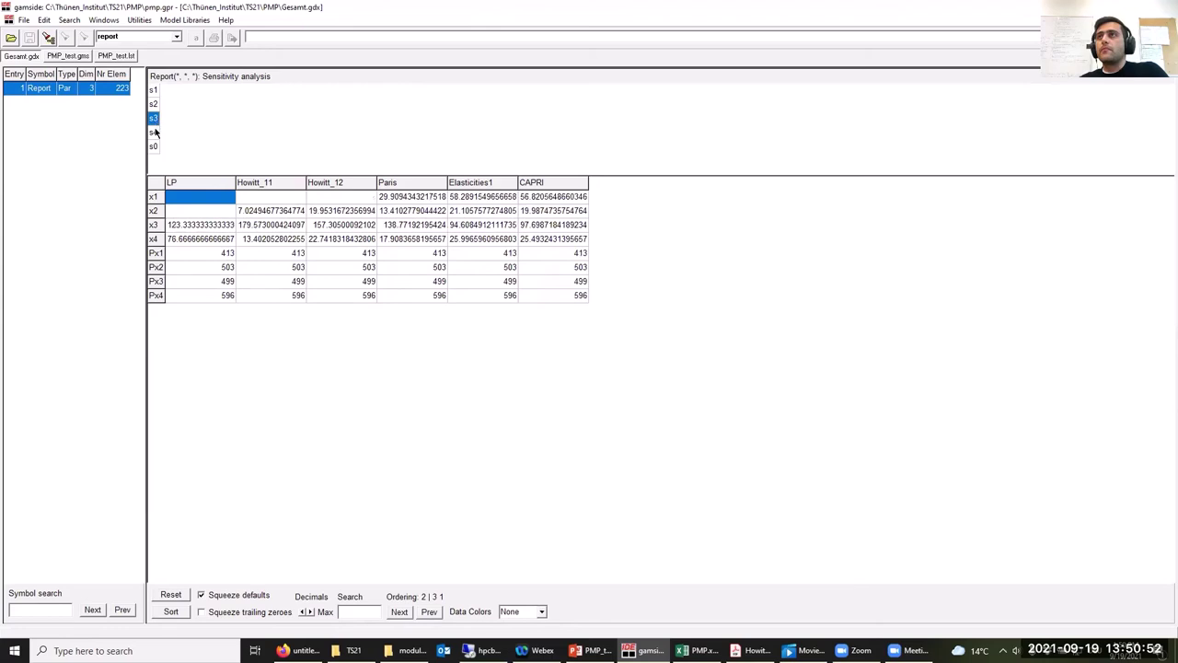
{"action": "left_click", "coordinate": [155, 134]}
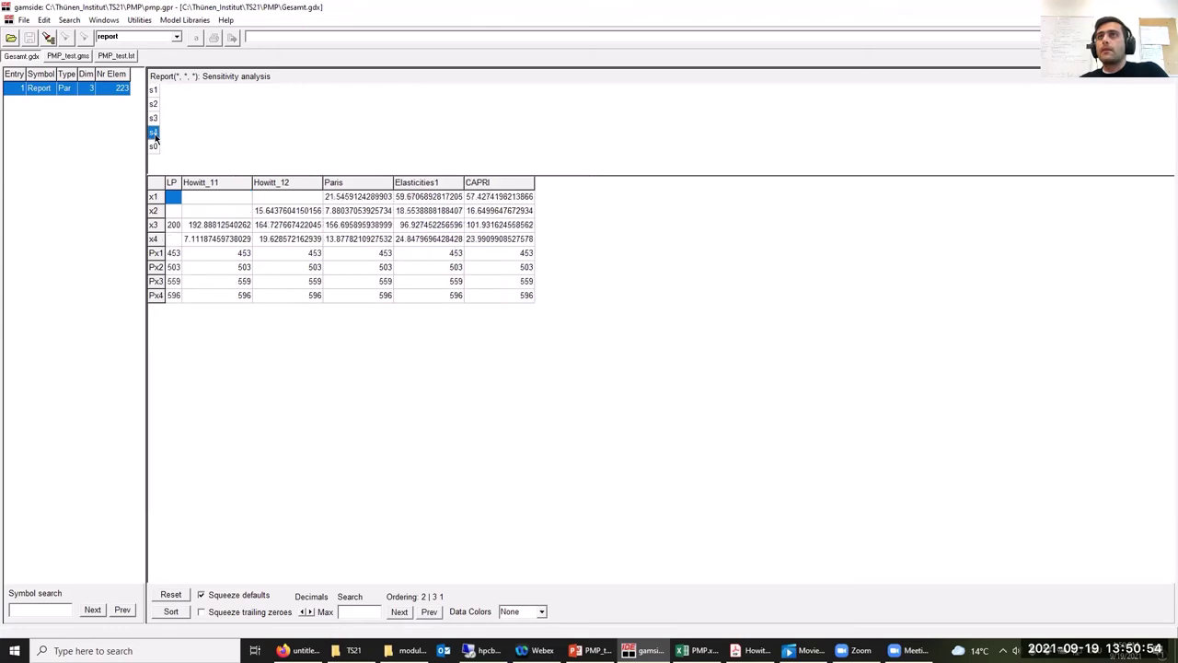